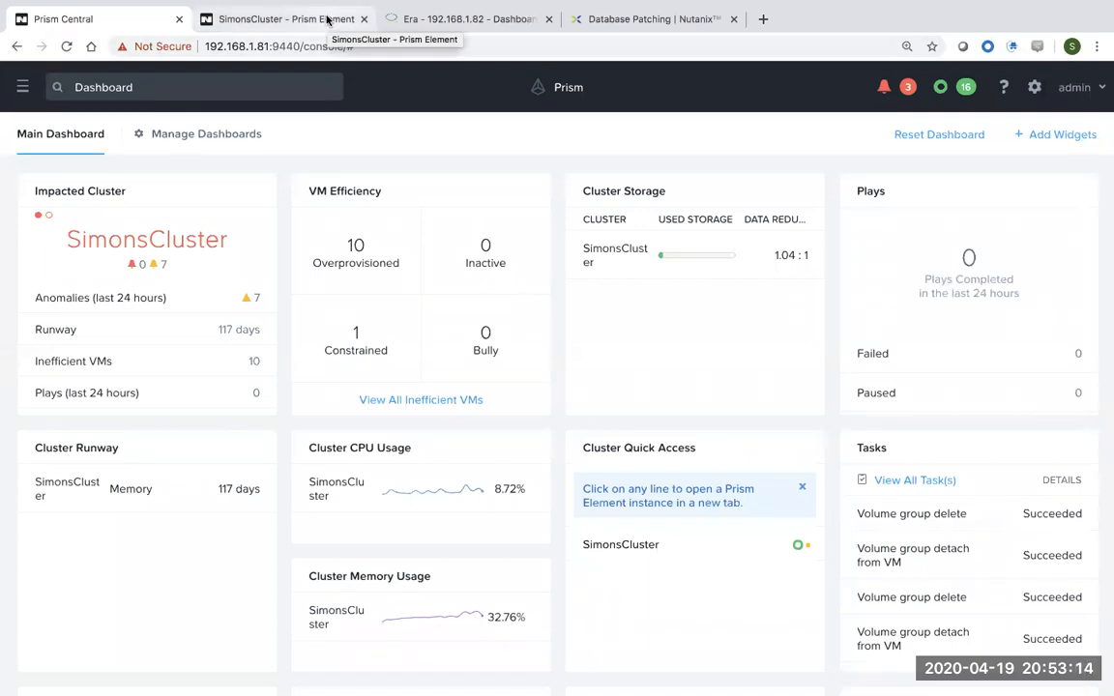
# In the Era console, open the Database Servers page in list view to show the 7 registered hosts.
pyautogui.click(438, 22)
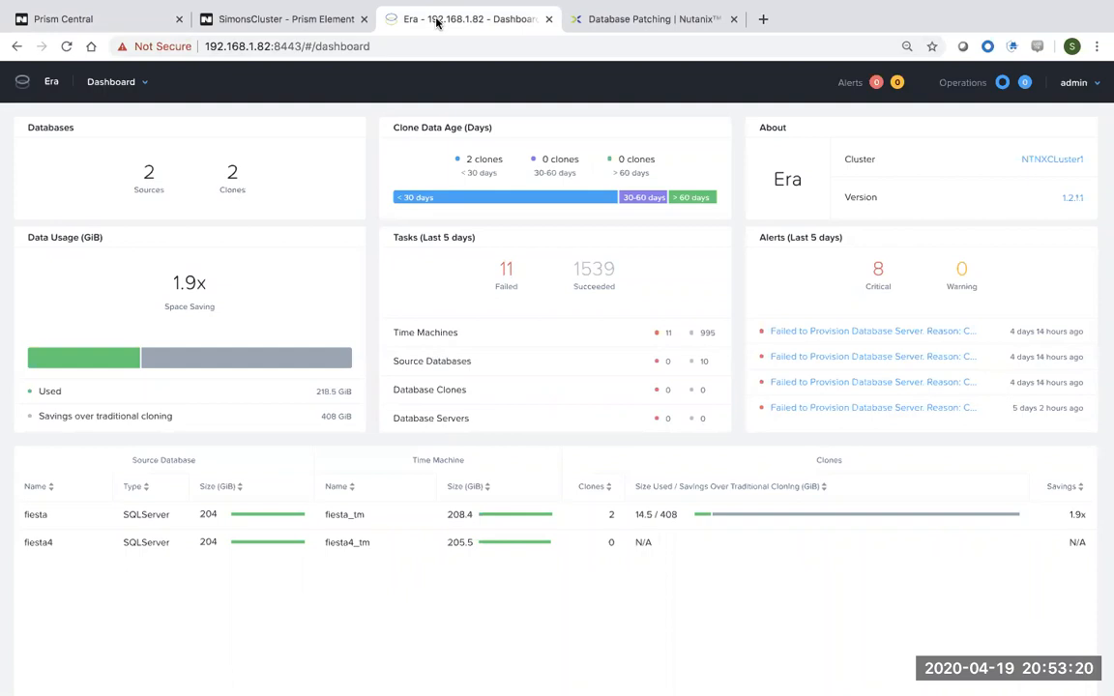
pyautogui.click(143, 88)
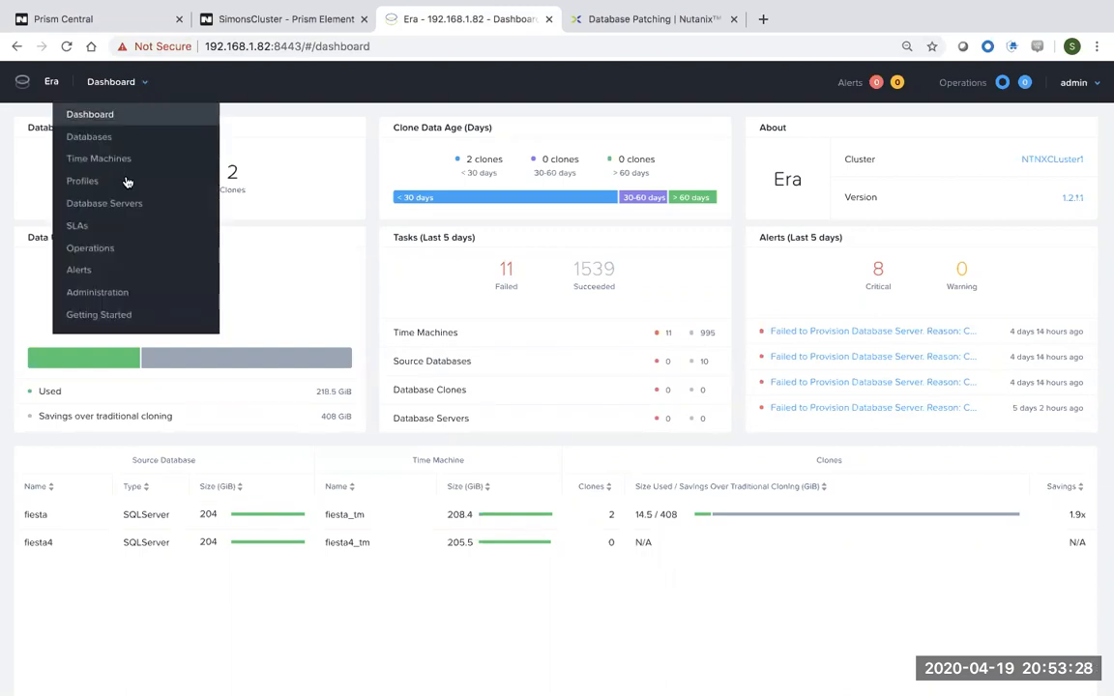
pyautogui.click(104, 204)
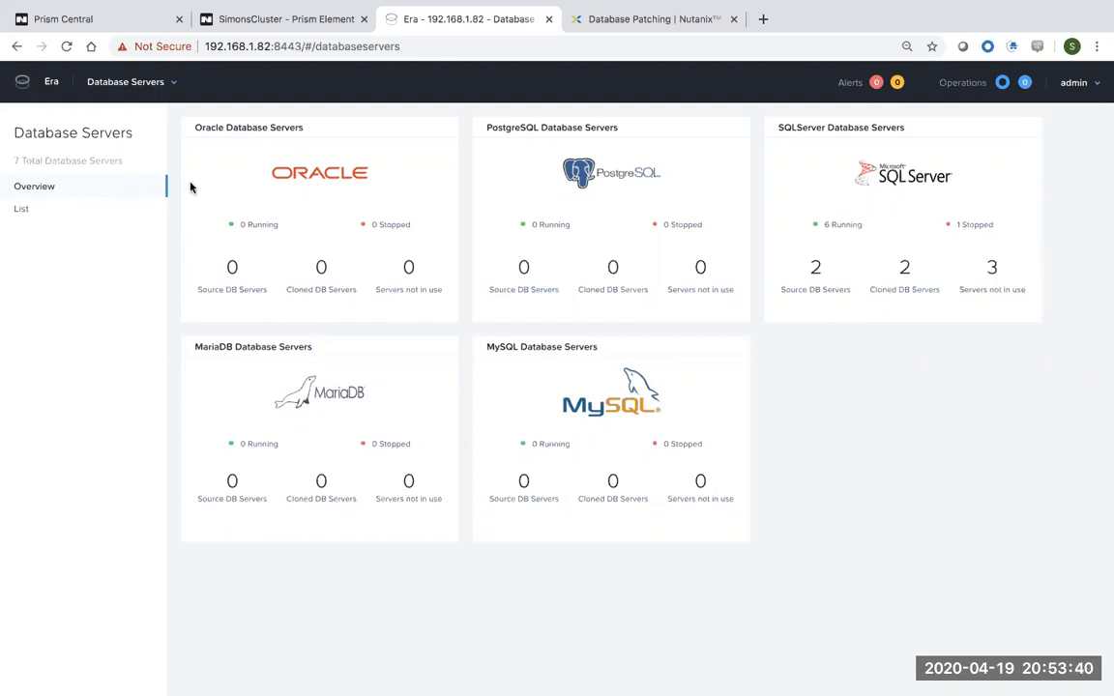
pyautogui.click(66, 212)
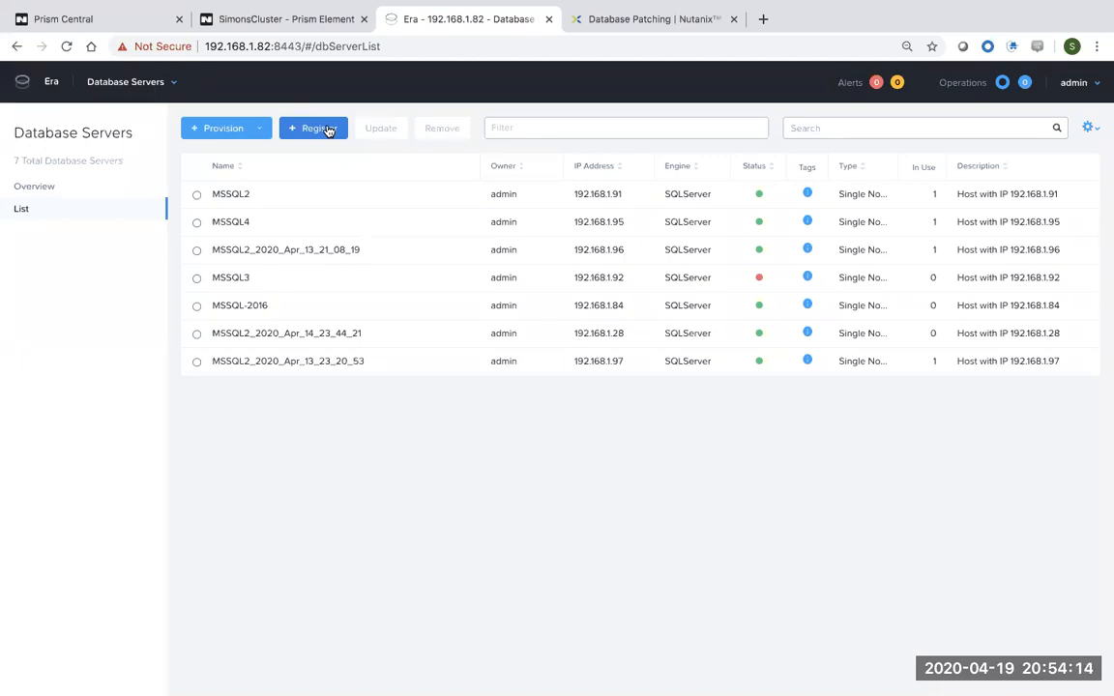
# Start a new database server registration with Oracle as the engine.
pyautogui.click(328, 131)
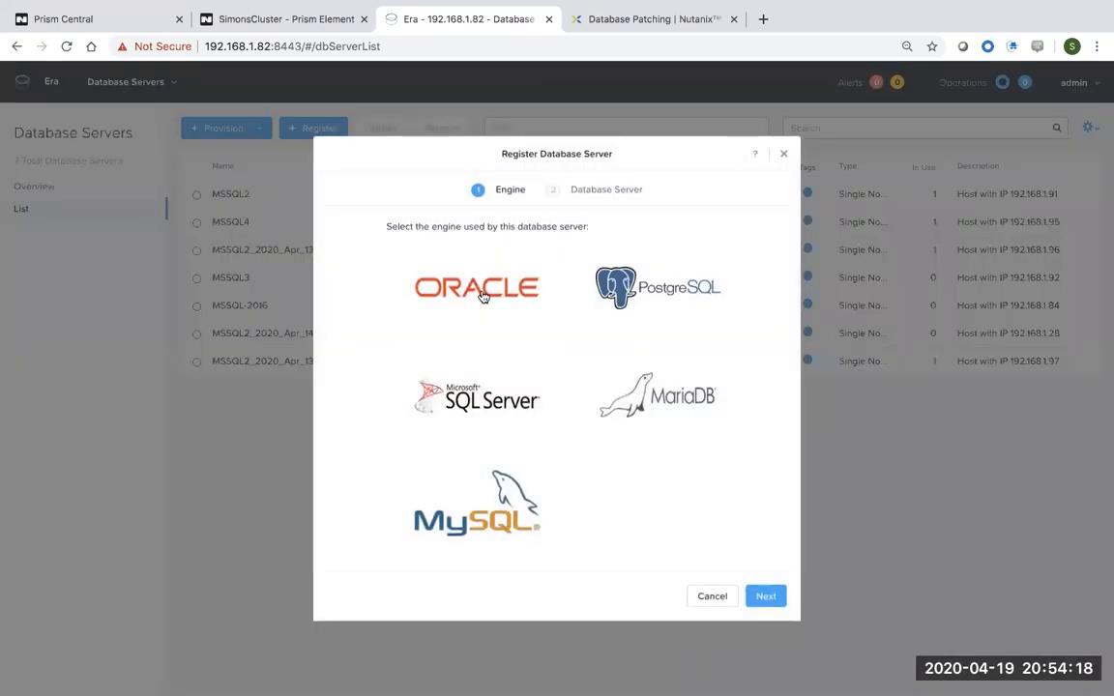
pyautogui.click(484, 297)
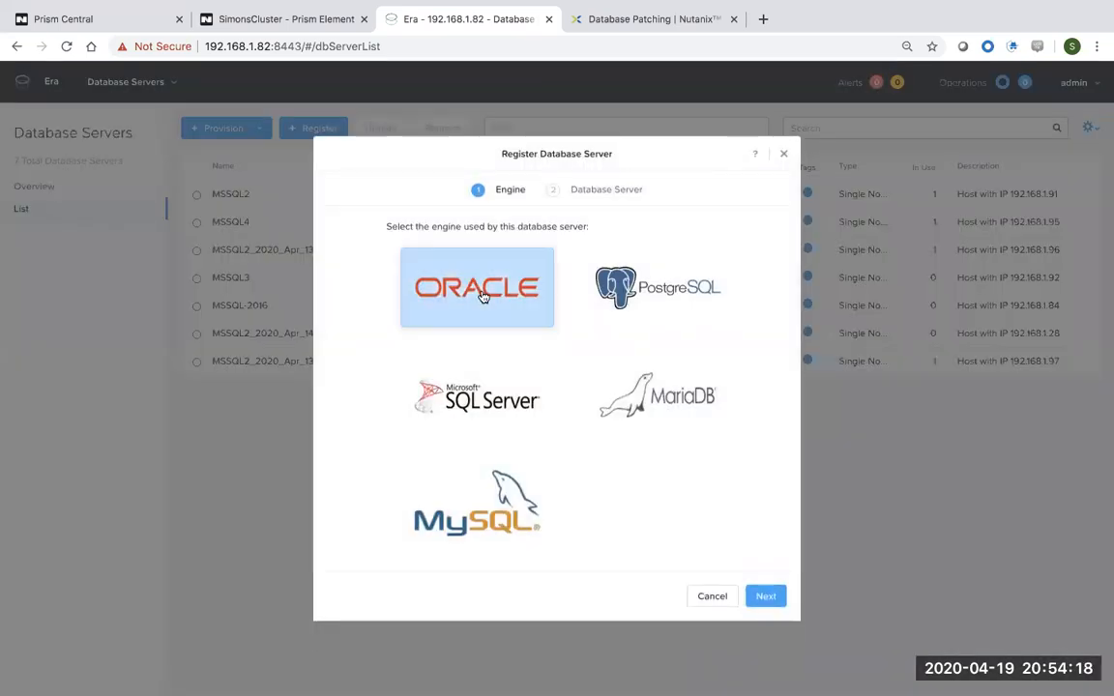
pyautogui.click(764, 596)
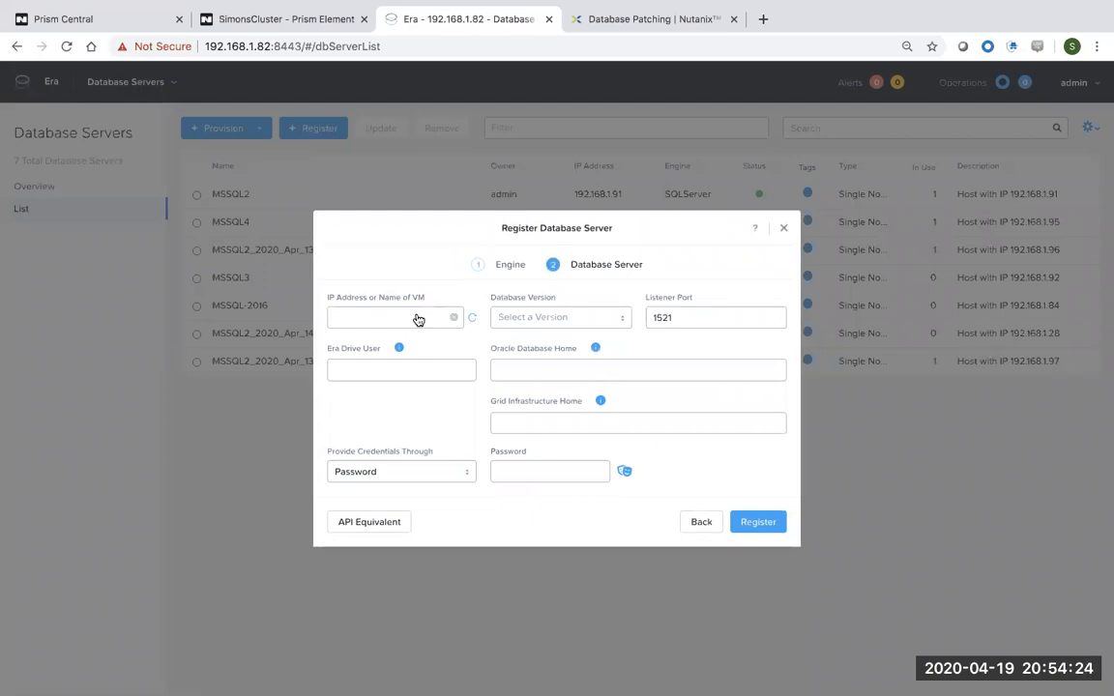
# Find oracle_base (192.168.1.151) in the Prism Element VM table and select its name.
pyautogui.click(270, 17)
pyautogui.click(220, 86)
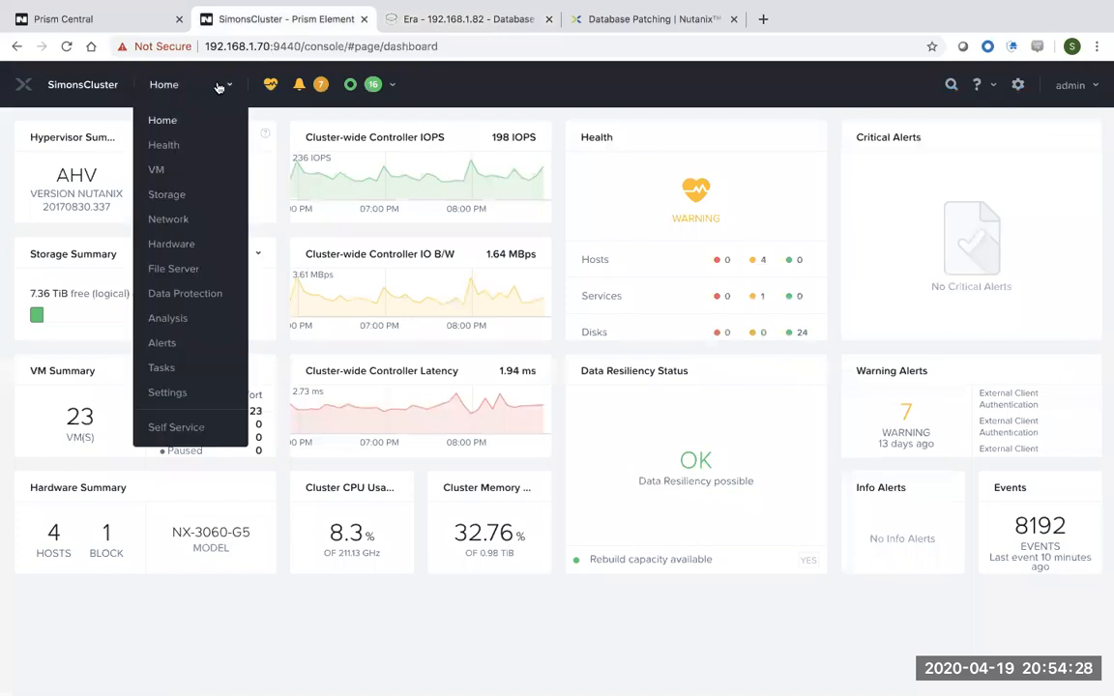
pyautogui.click(154, 170)
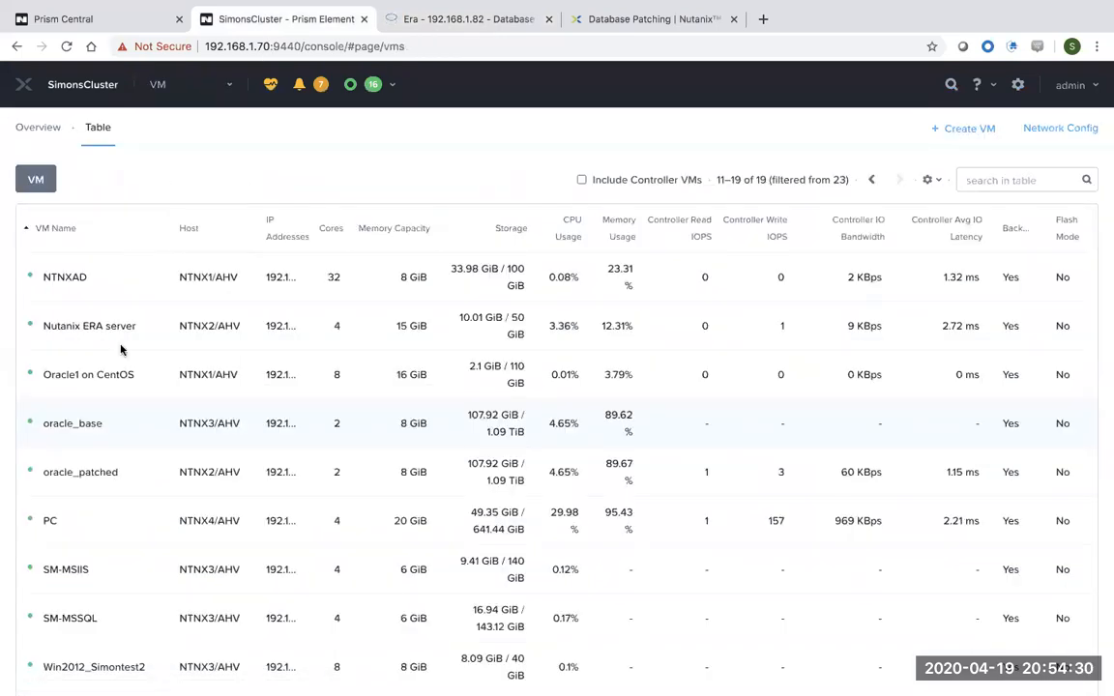
pyautogui.click(103, 432)
pyautogui.moveTo(102, 432); pyautogui.dragTo(42, 426)
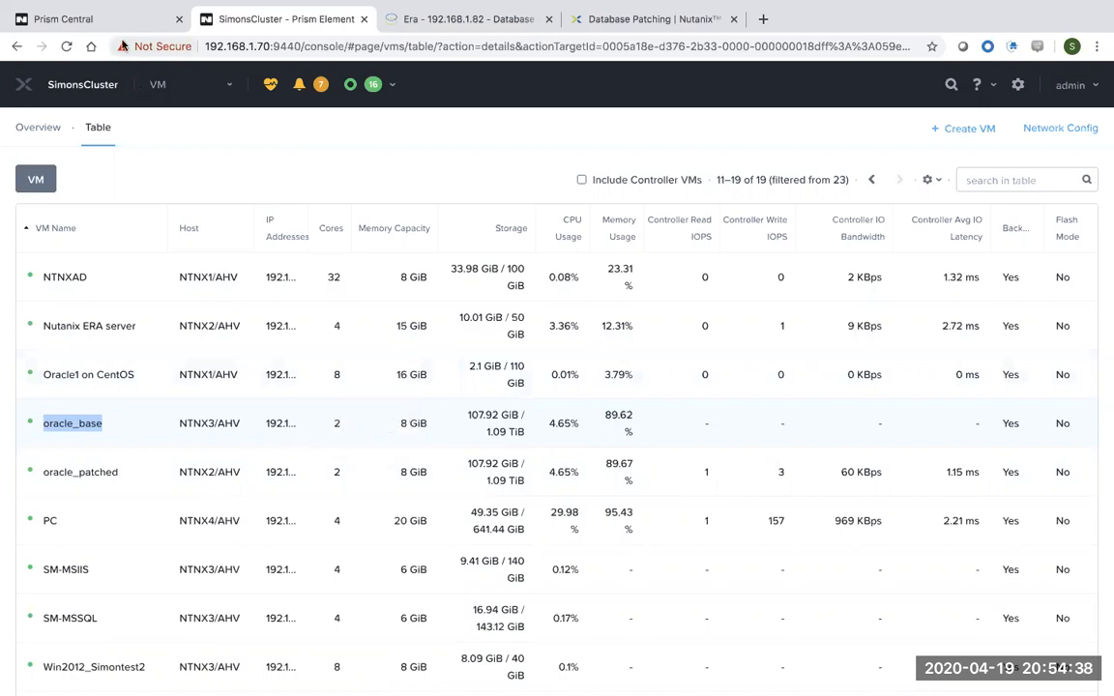
# Pick oracle_base at 192.168.1.151 as the server, with database version 19.0.0.0.
pyautogui.click(455, 18)
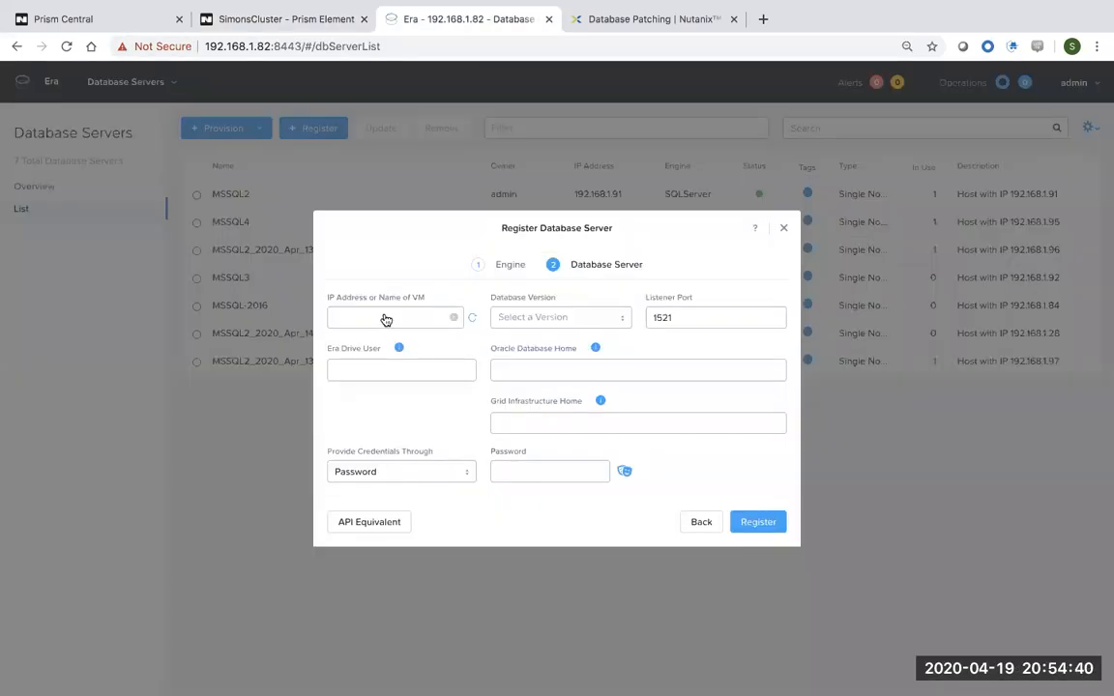
pyautogui.click(384, 316)
pyautogui.write('192.1')
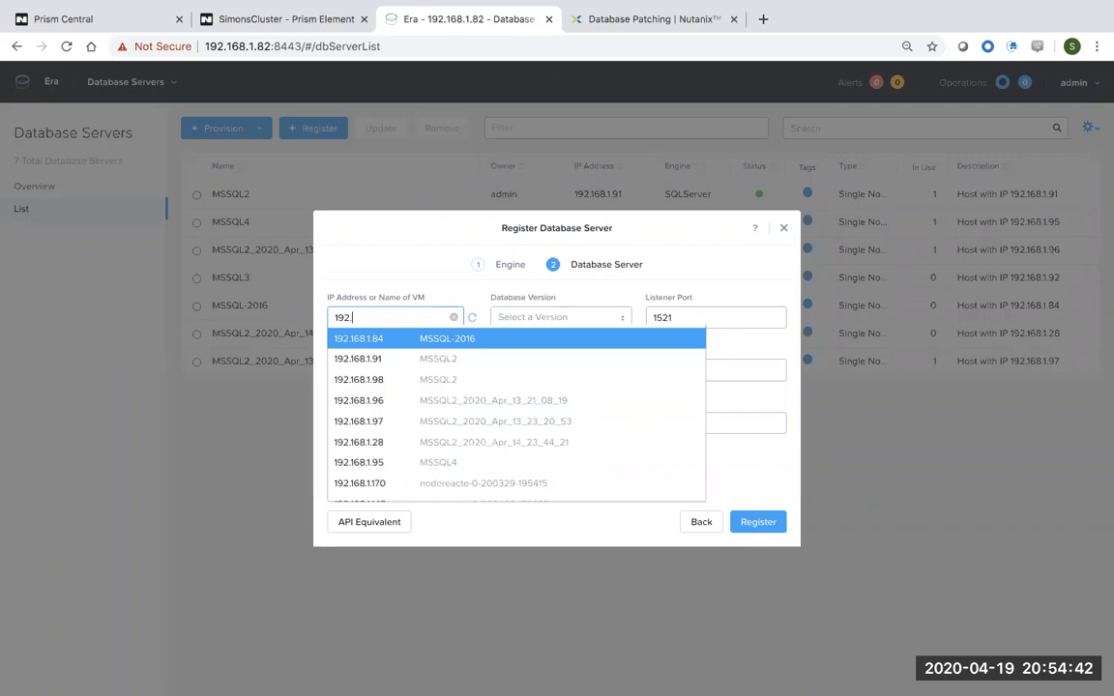
pyautogui.write('68.1.151')
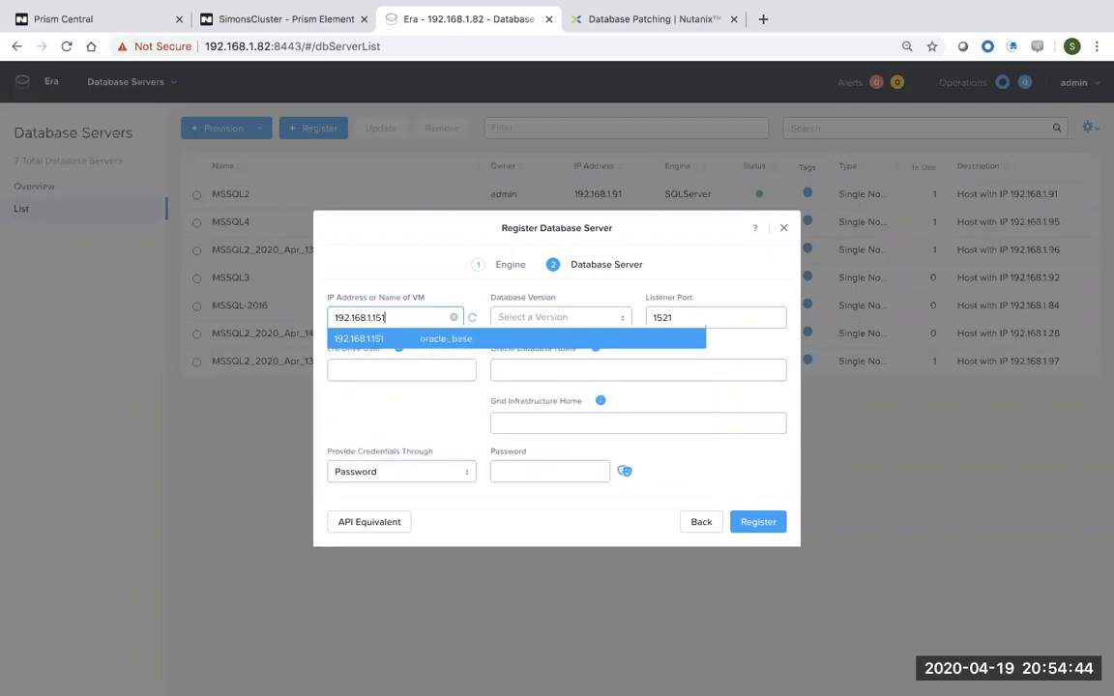
pyautogui.click(417, 340)
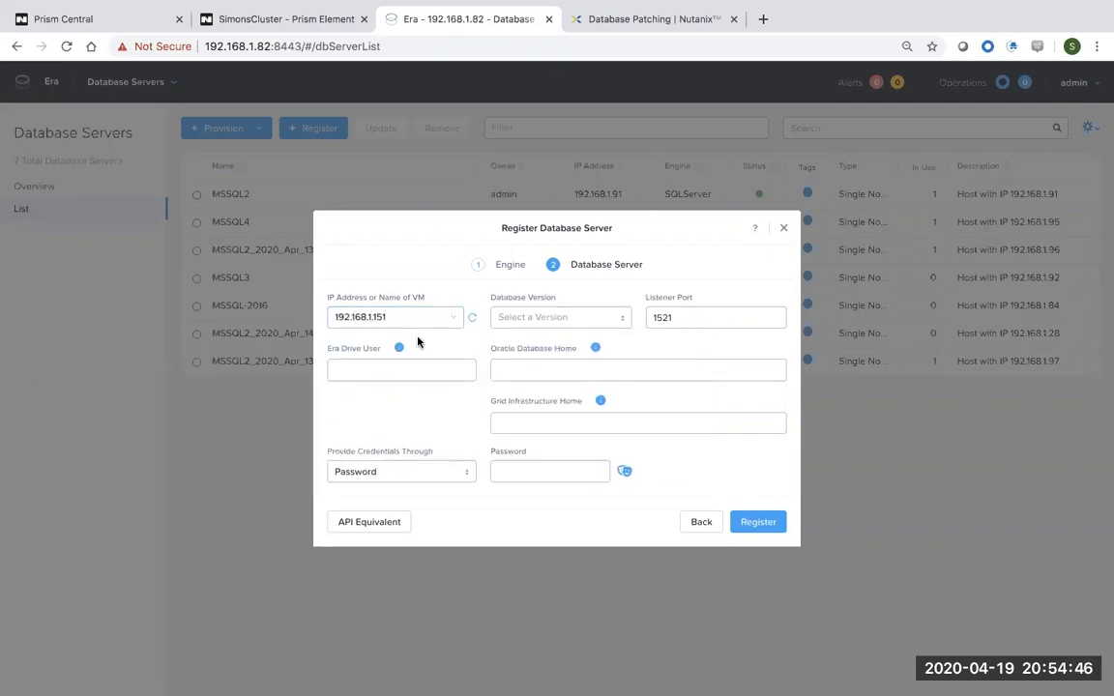
pyautogui.click(539, 319)
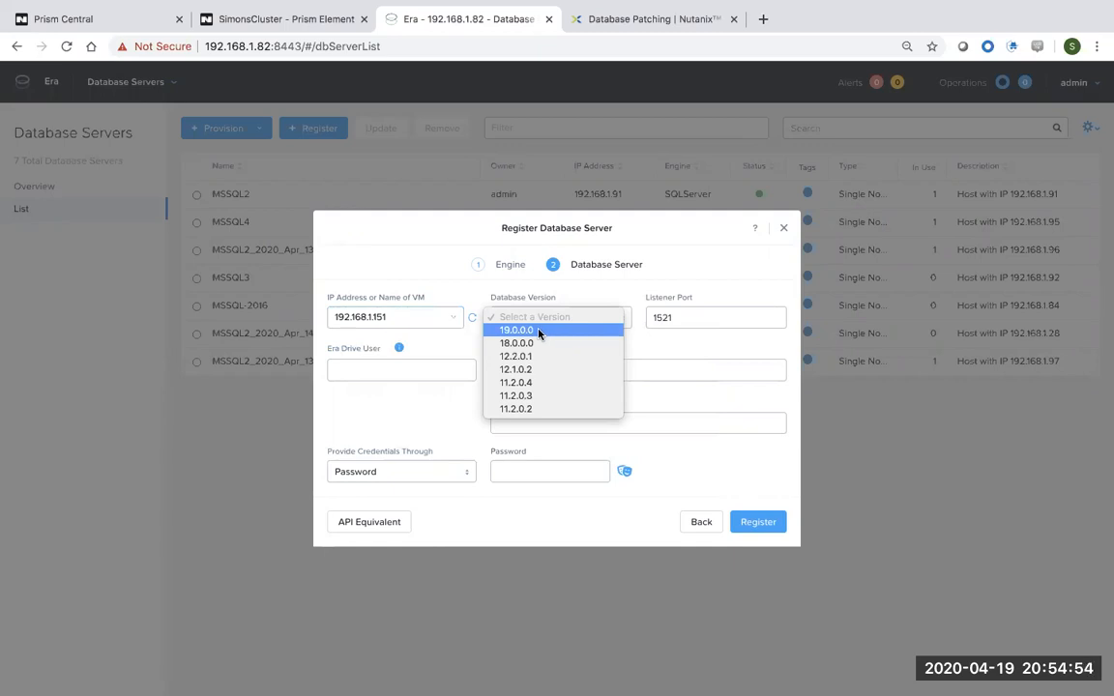
pyautogui.click(538, 330)
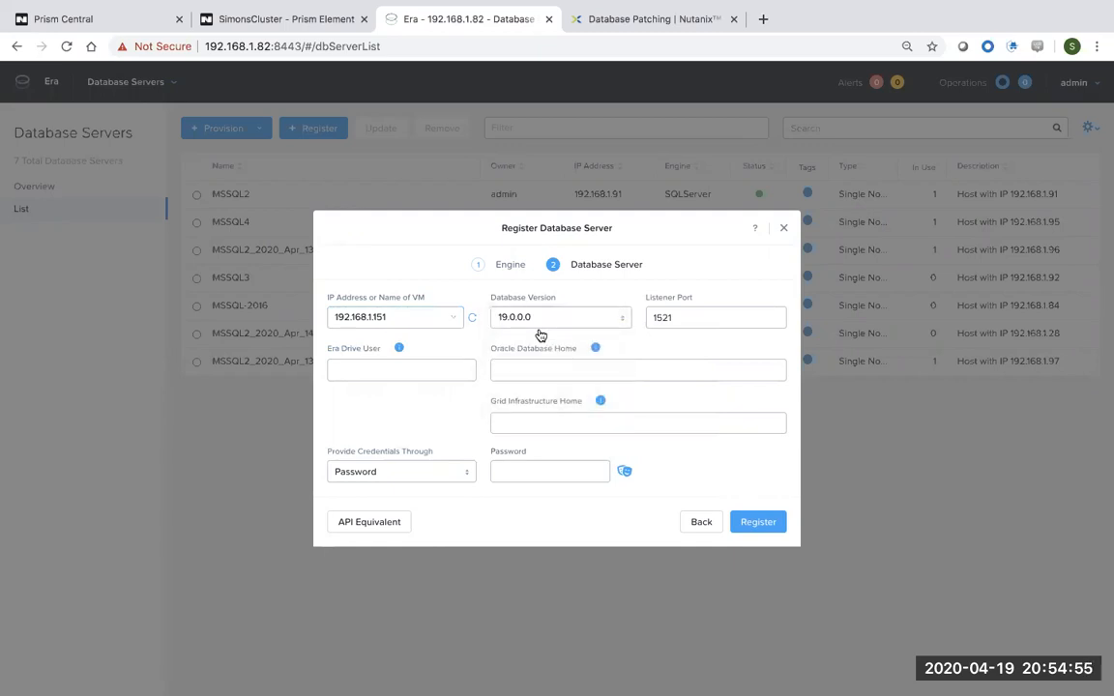
# Enter oracle as the Era drive user and bring up the Oracle setup notes.
pyautogui.click(445, 372)
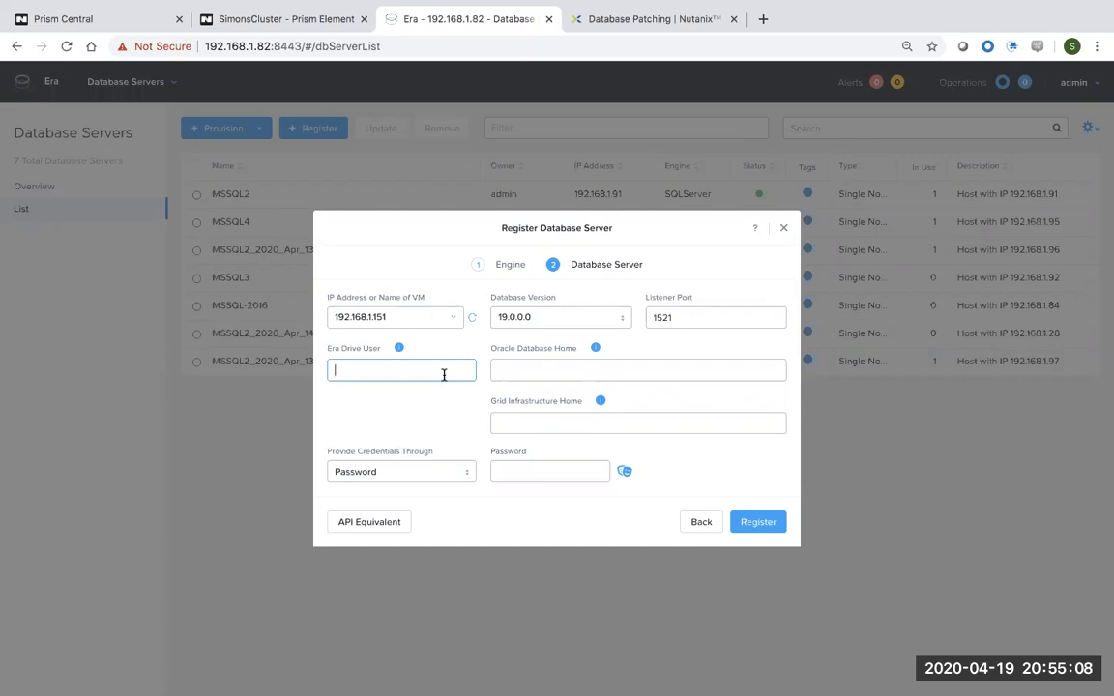
pyautogui.write('oracle')
pyautogui.click(564, 366)
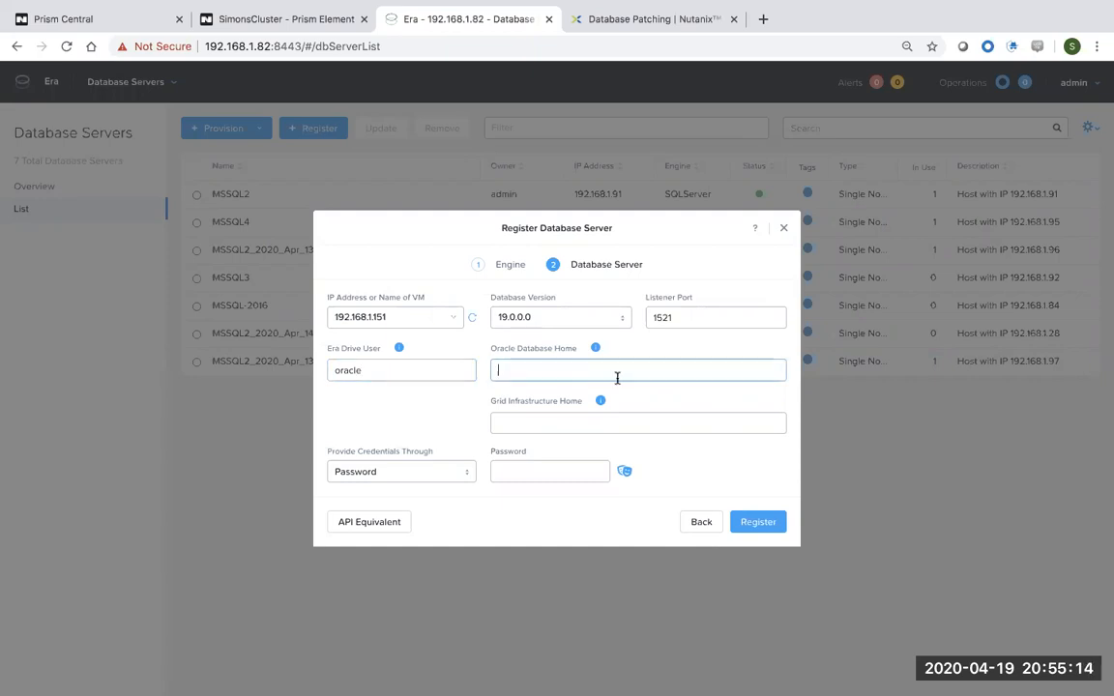
pyautogui.click(566, 423)
pyautogui.click(543, 375)
pyautogui.click(537, 425)
pyautogui.click(534, 371)
pyautogui.hotkey('ctrl', 'Right')
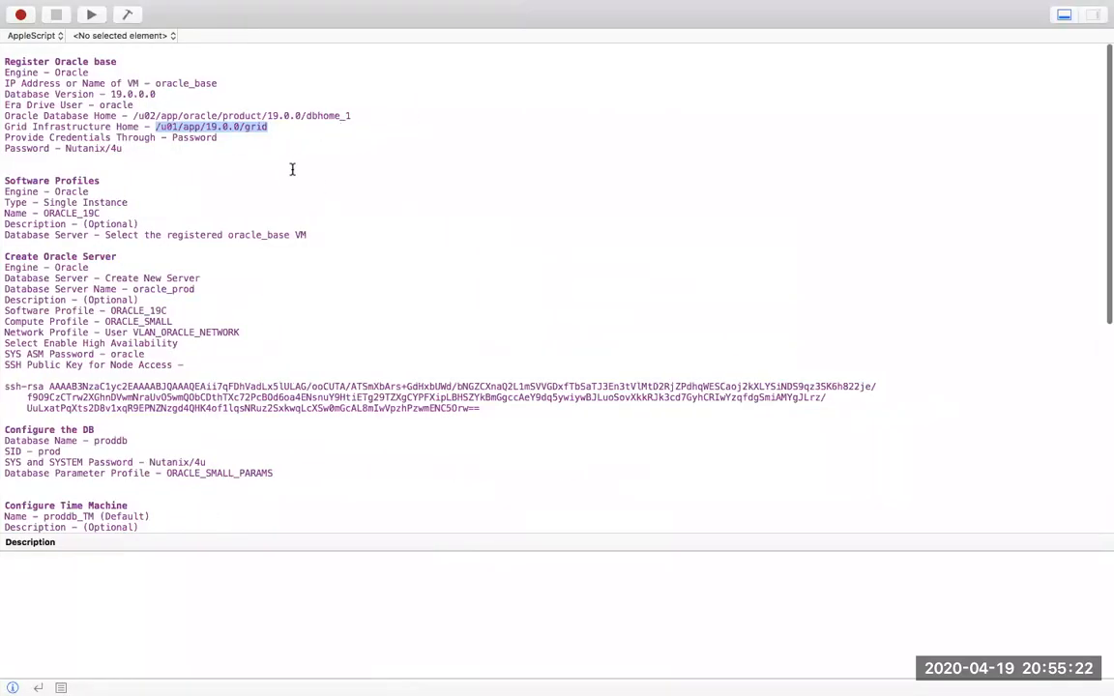
# Copy /u02/app/oracle/product/19.0.0/dbhome_1 from the notes into Oracle Database Home.
pyautogui.moveTo(132, 115); pyautogui.dragTo(364, 115)
pyautogui.rightClick(332, 115)
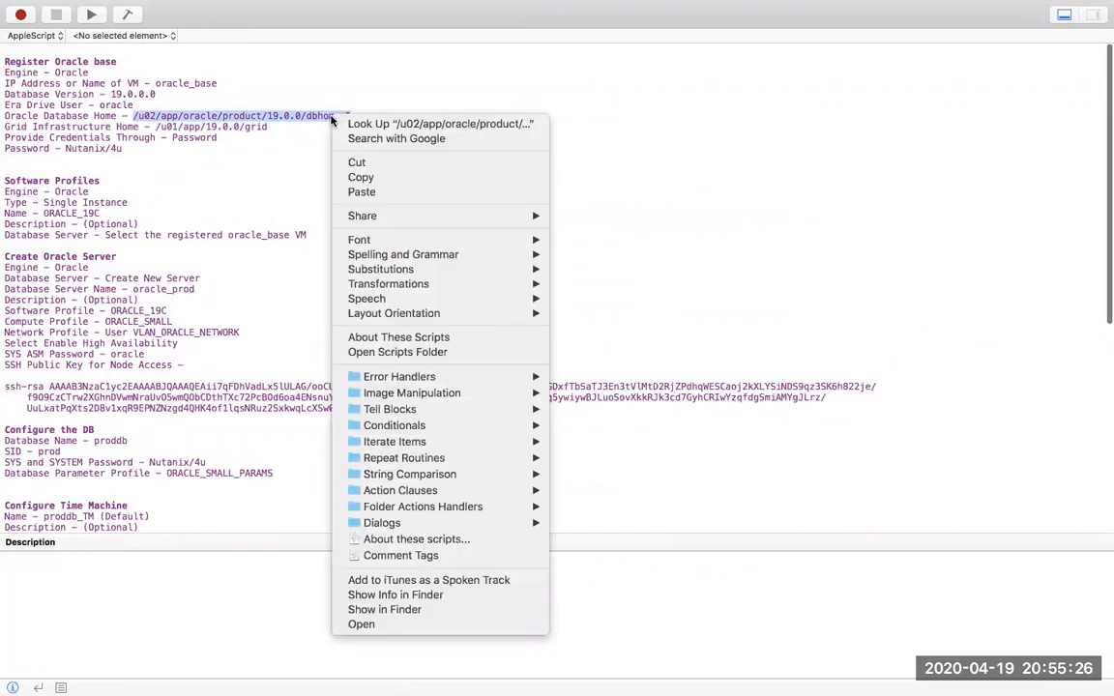
pyautogui.click(376, 178)
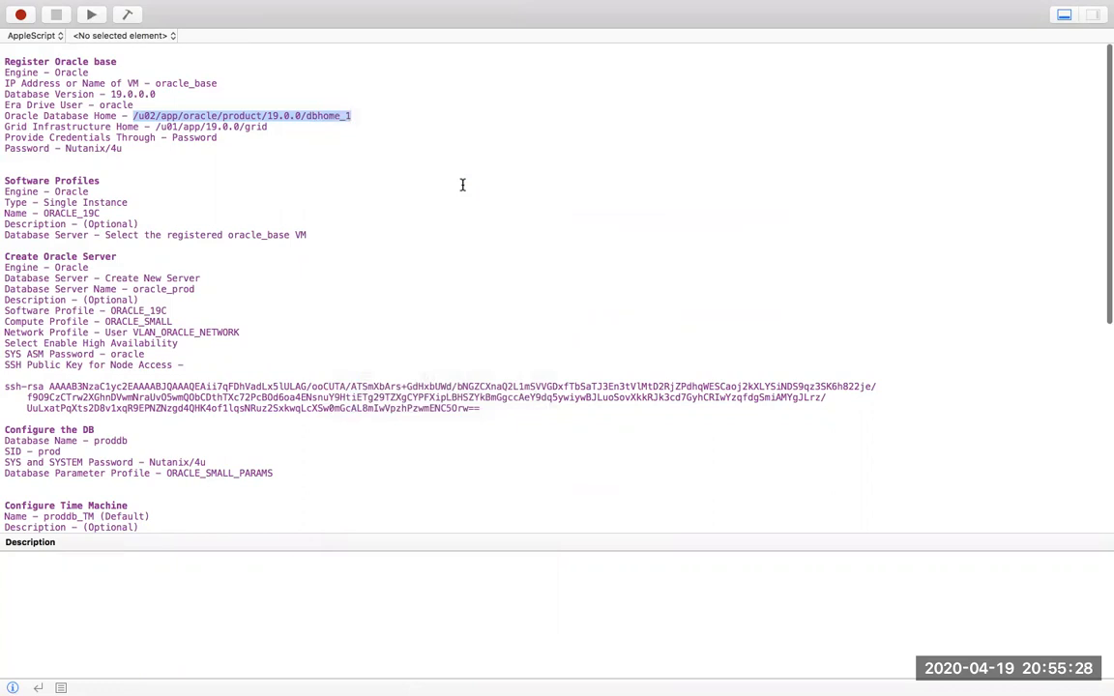
pyautogui.hotkey('ctrl', 'Left')
pyautogui.rightClick(536, 373)
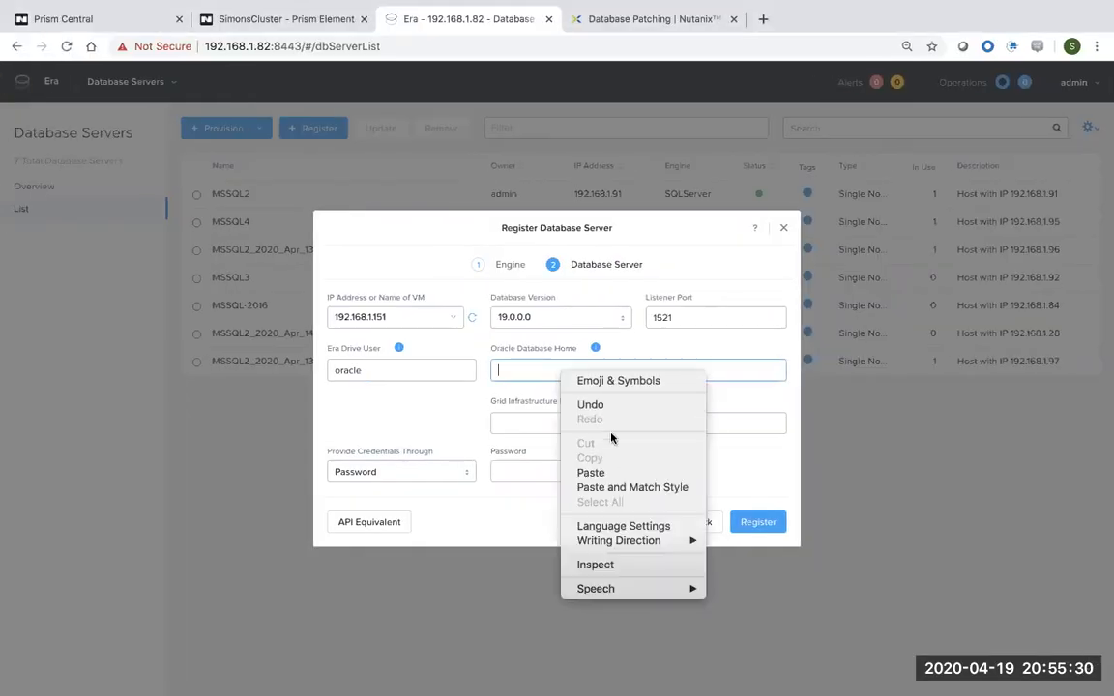
pyautogui.click(592, 473)
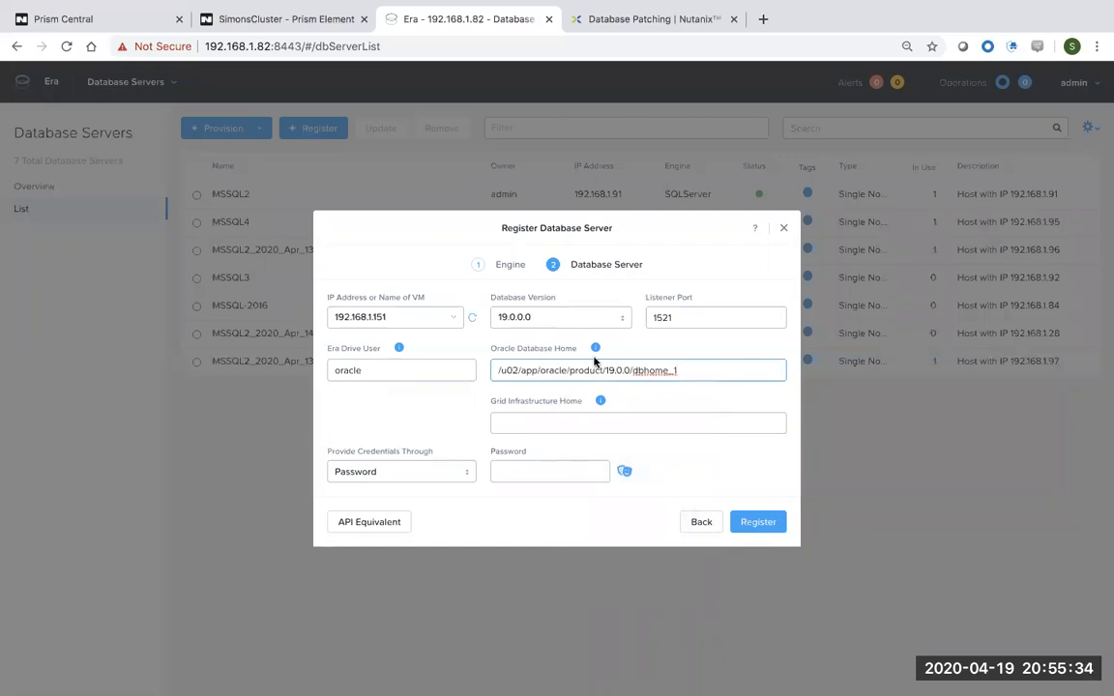
# Copy /u01/app/19.0.0/grid from the notes into Grid Infrastructure Home.
pyautogui.hotkey('ctrl', 'Right')
pyautogui.moveTo(154, 127); pyautogui.dragTo(278, 126)
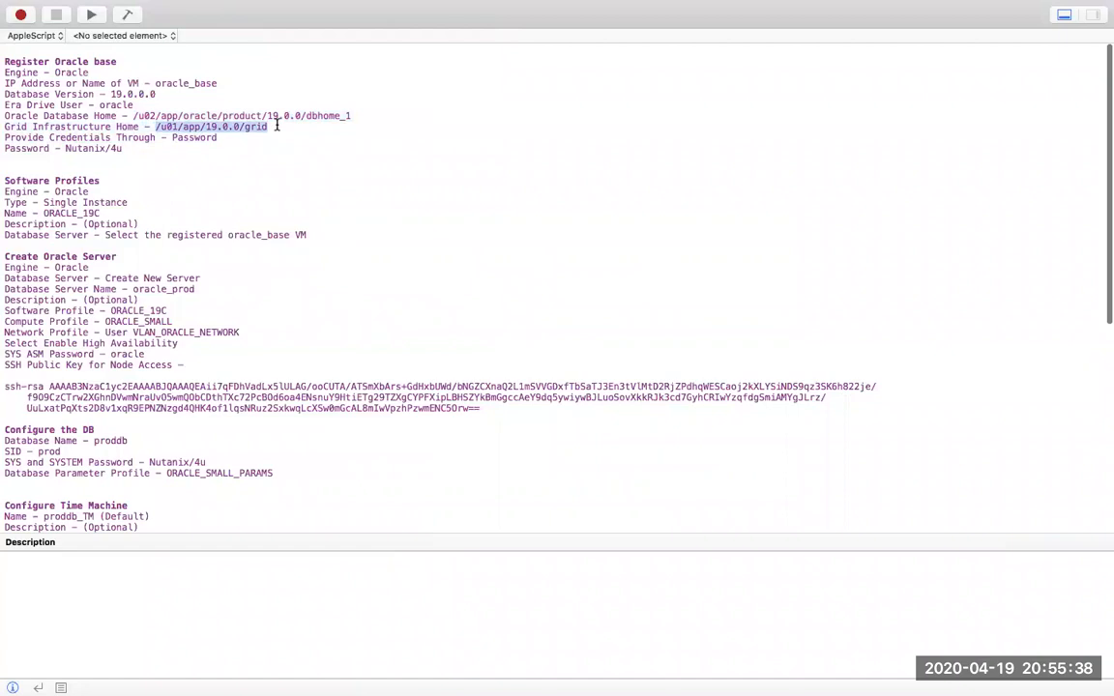
pyautogui.rightClick(251, 125)
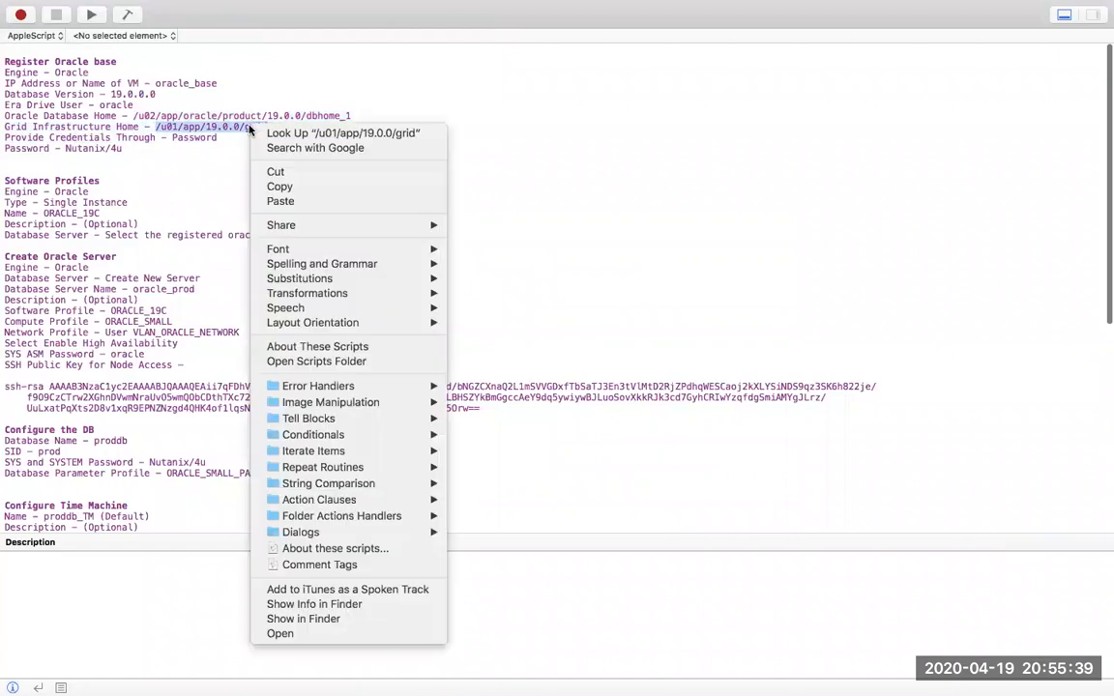
pyautogui.click(286, 187)
pyautogui.hotkey('ctrl', 'Left')
pyautogui.click(547, 421)
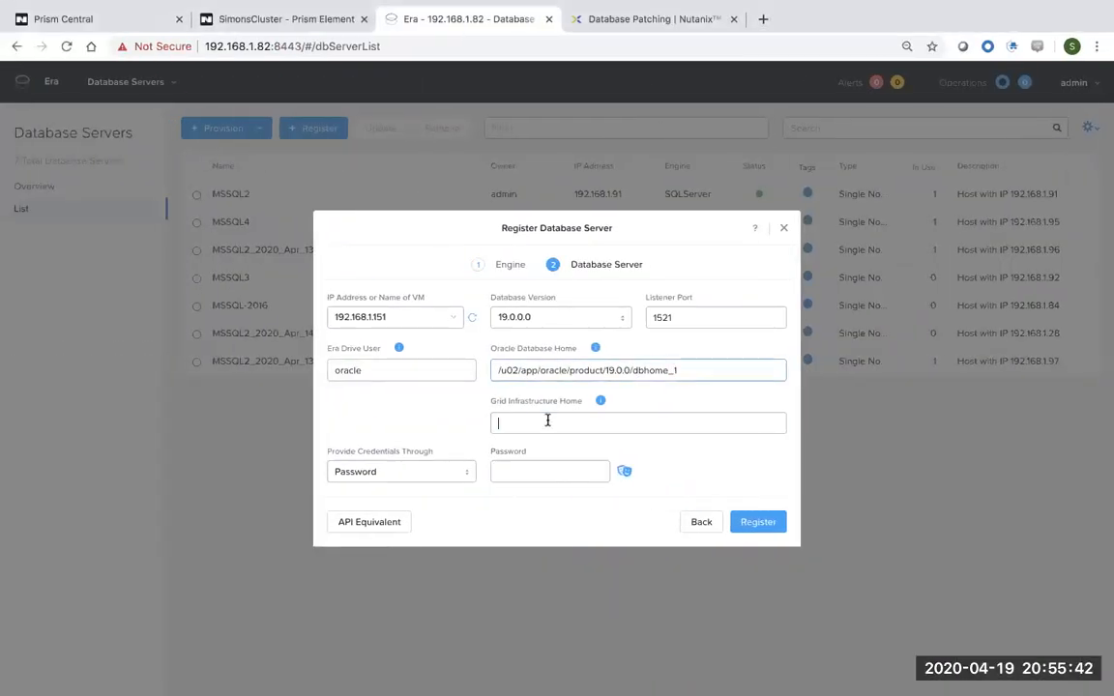
pyautogui.rightClick(548, 421)
pyautogui.click(593, 519)
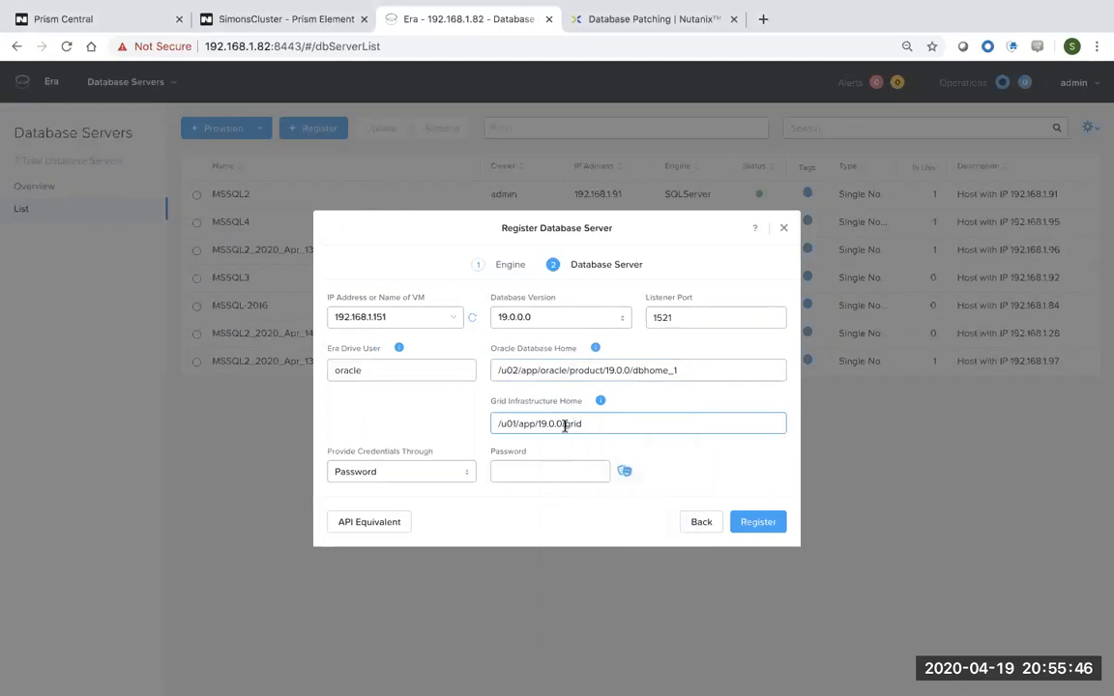
# Enter and verify the server password, then submit the Oracle server registration.
pyautogui.click(539, 472)
pyautogui.write('oracle1234')
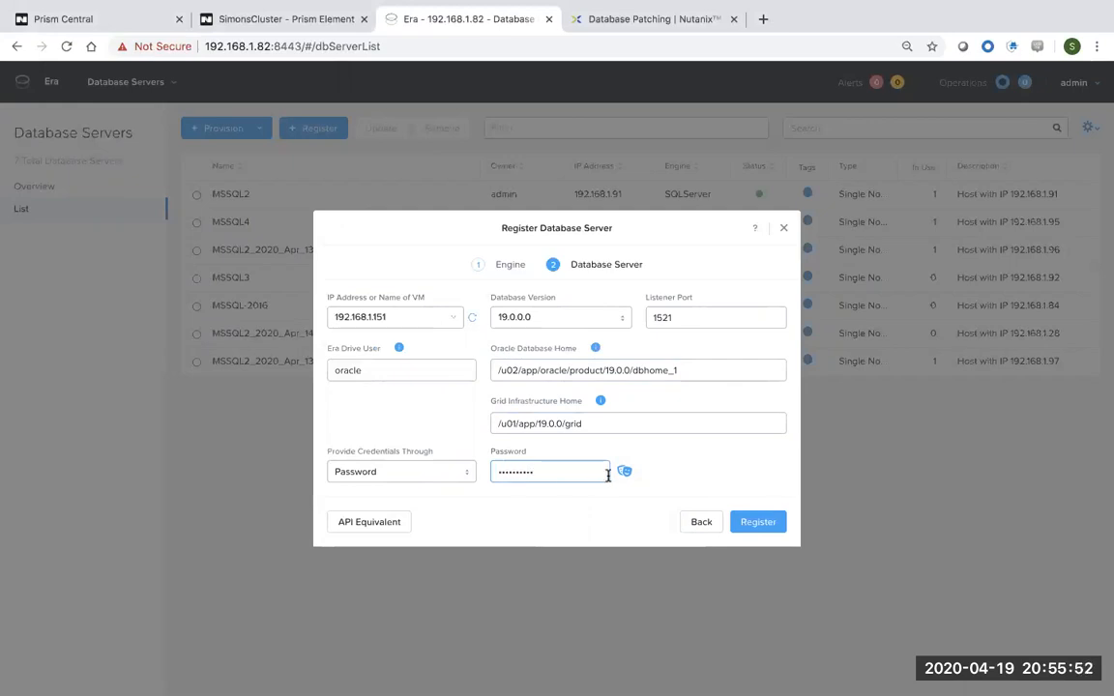
pyautogui.click(625, 473)
pyautogui.click(625, 474)
pyautogui.moveTo(401, 370); pyautogui.dragTo(313, 373)
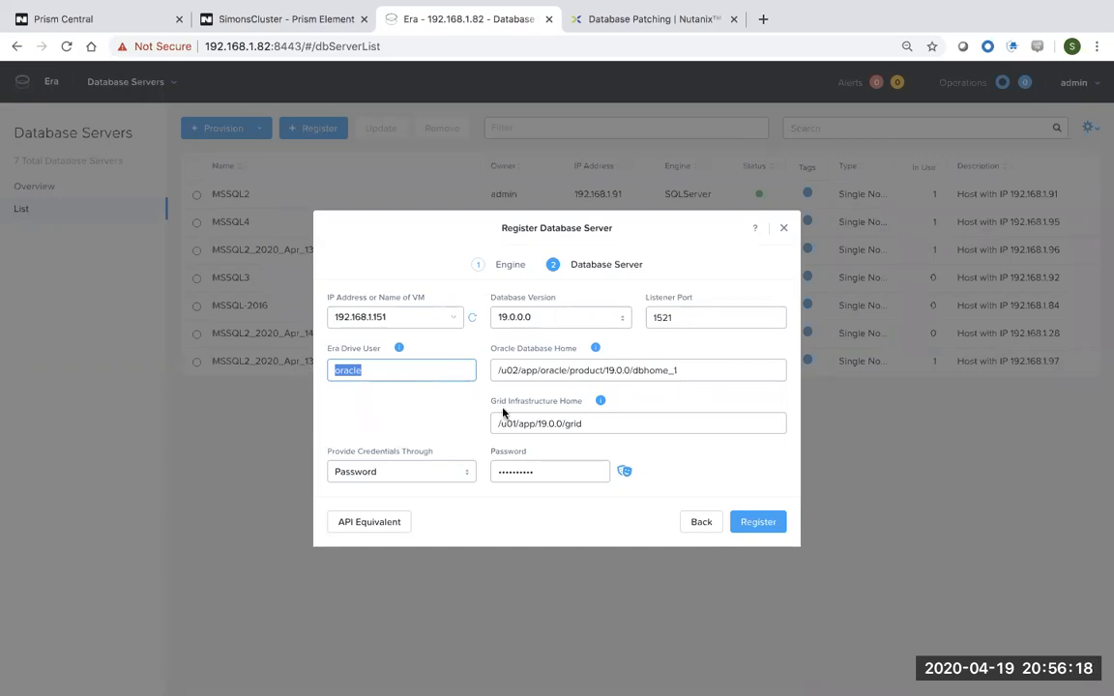
pyautogui.click(755, 523)
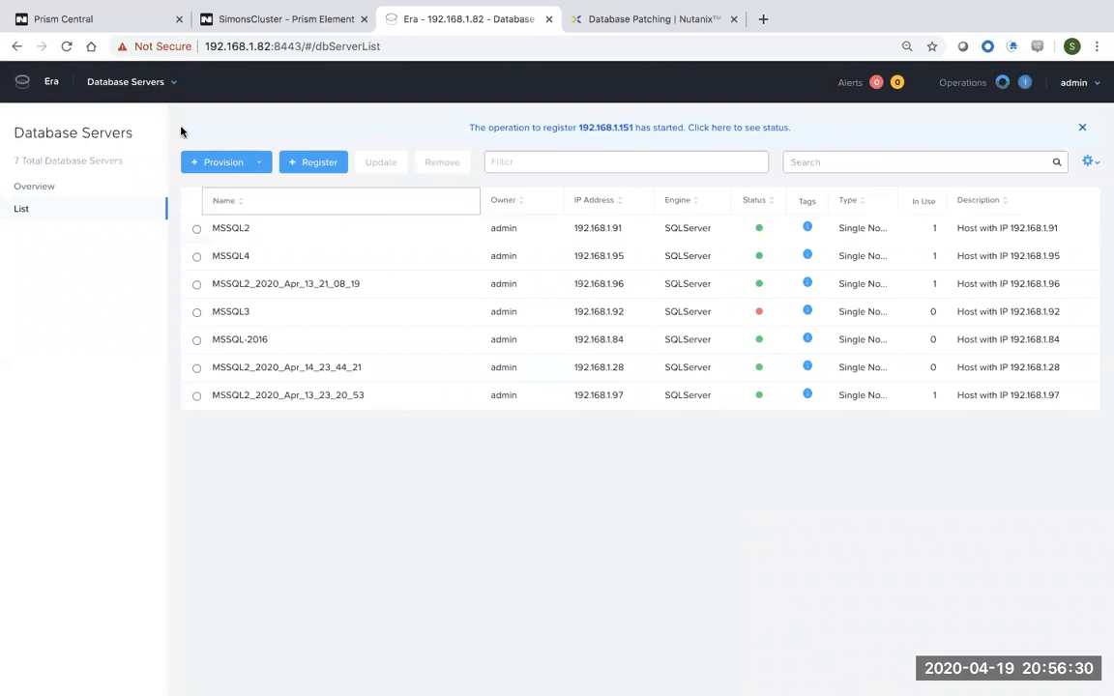
# Watch the Register Database Server task in Operations until it is Done at 100% (2 min 5 s).
pyautogui.click(170, 82)
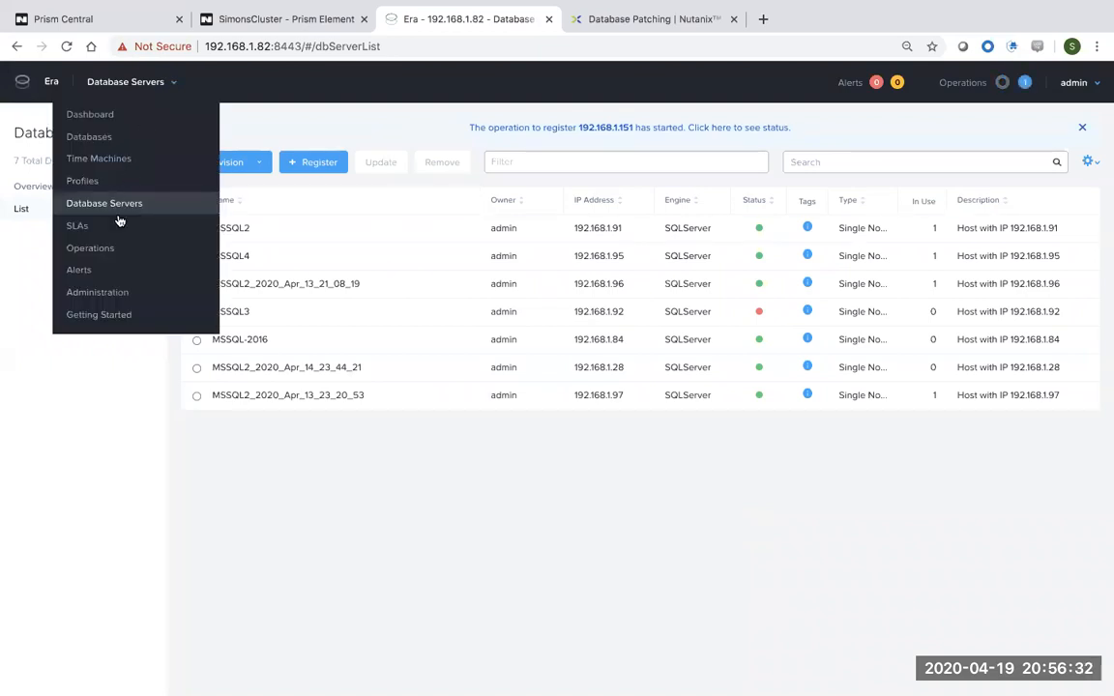
pyautogui.click(89, 249)
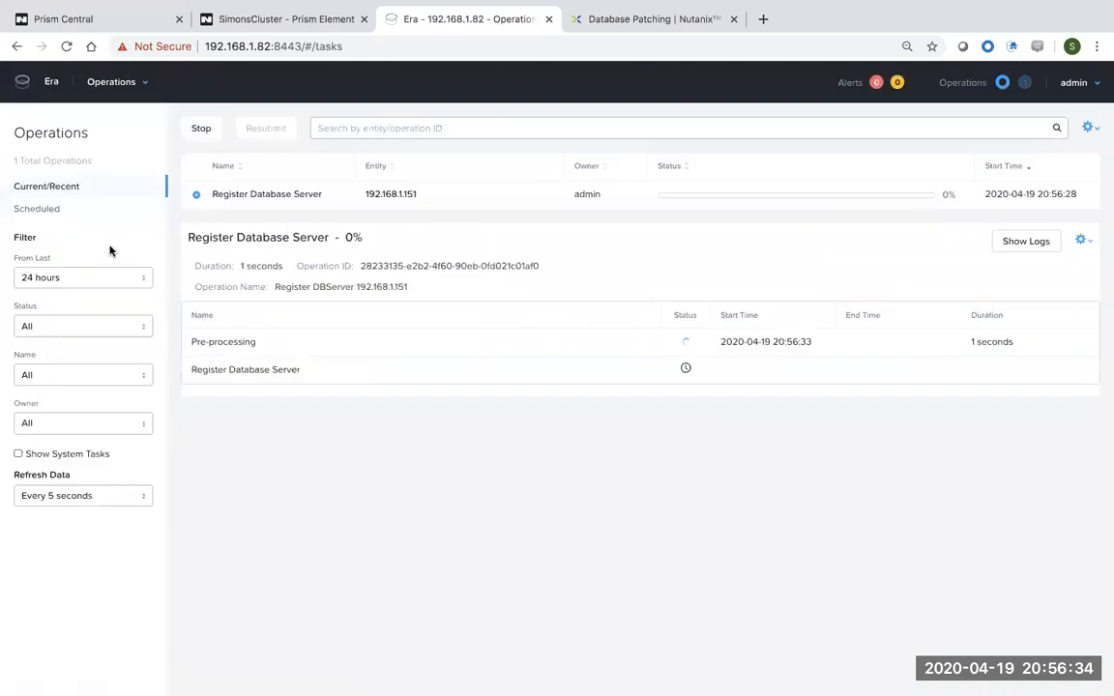
pyautogui.moveTo(348, 244); pyautogui.dragTo(186, 244)
pyautogui.moveTo(331, 241); pyautogui.dragTo(232, 243)
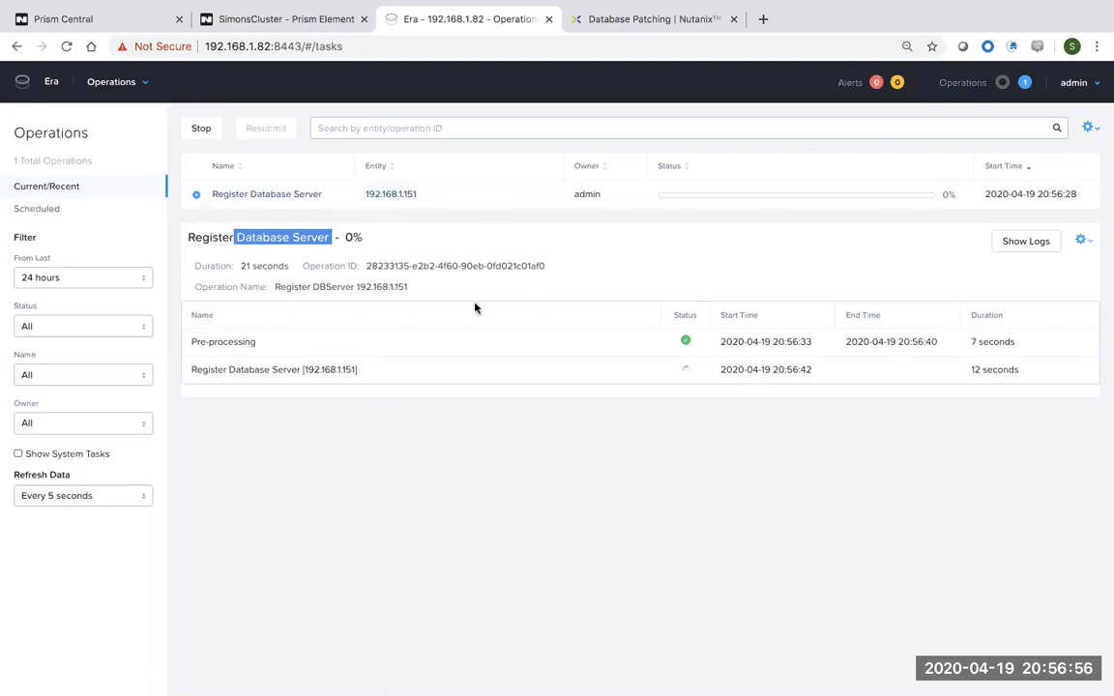
pyautogui.moveTo(869, 667)
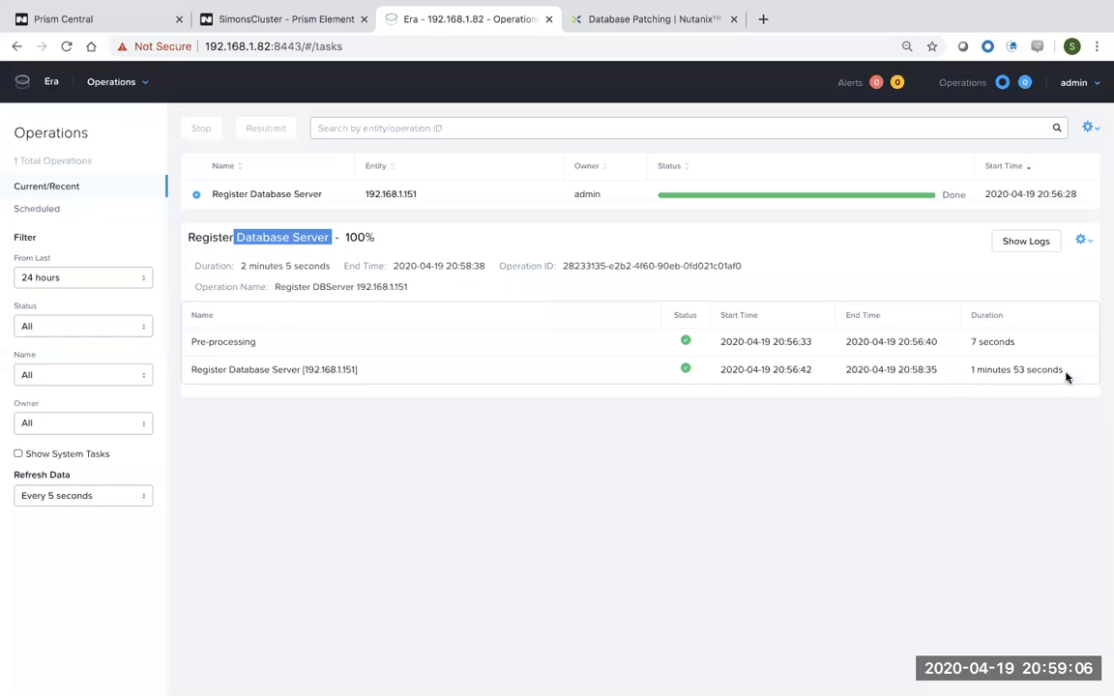
pyautogui.moveTo(1071, 369); pyautogui.dragTo(973, 372)
pyautogui.click(979, 428)
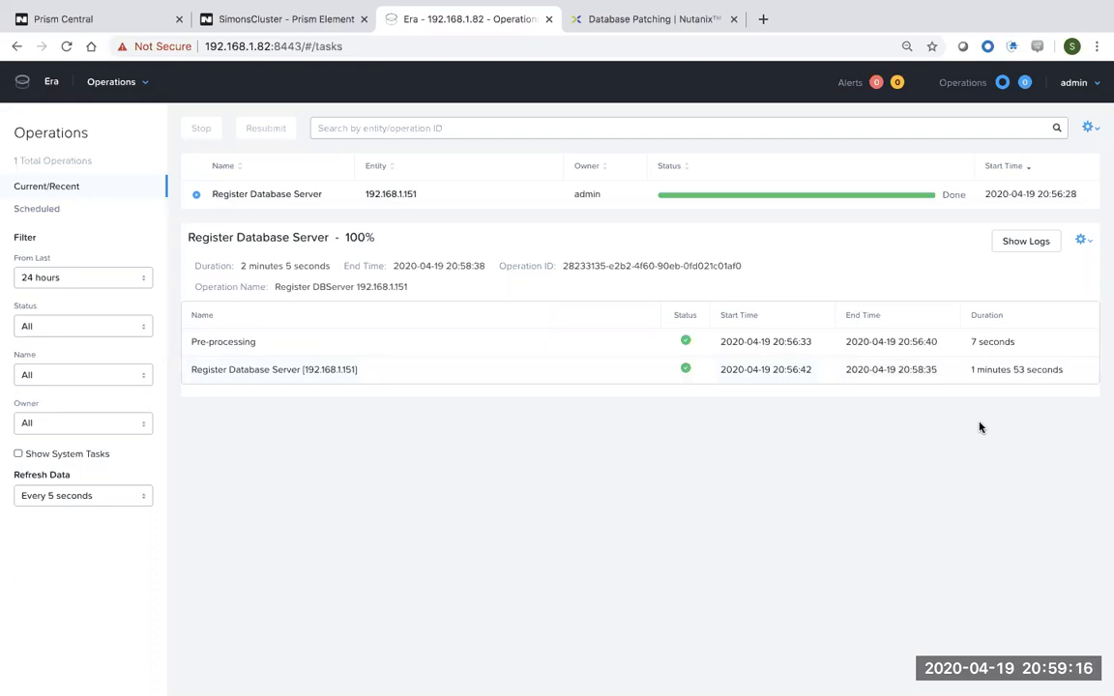
pyautogui.click(142, 83)
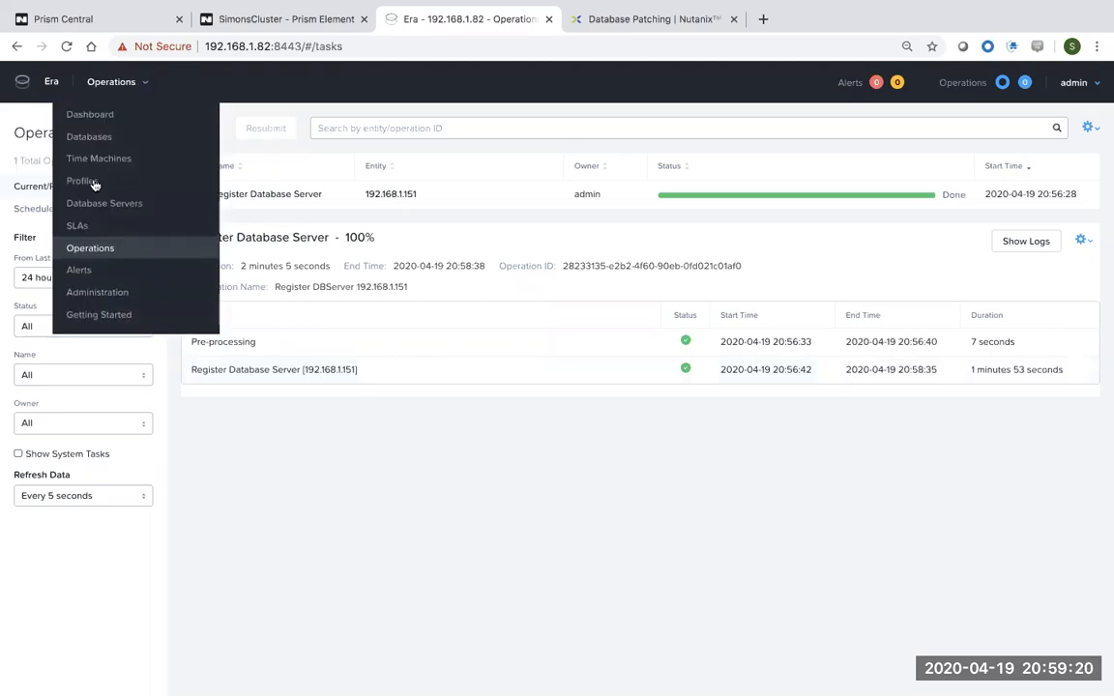
# Begin a new Oracle software profile from the Profiles page.
pyautogui.click(92, 180)
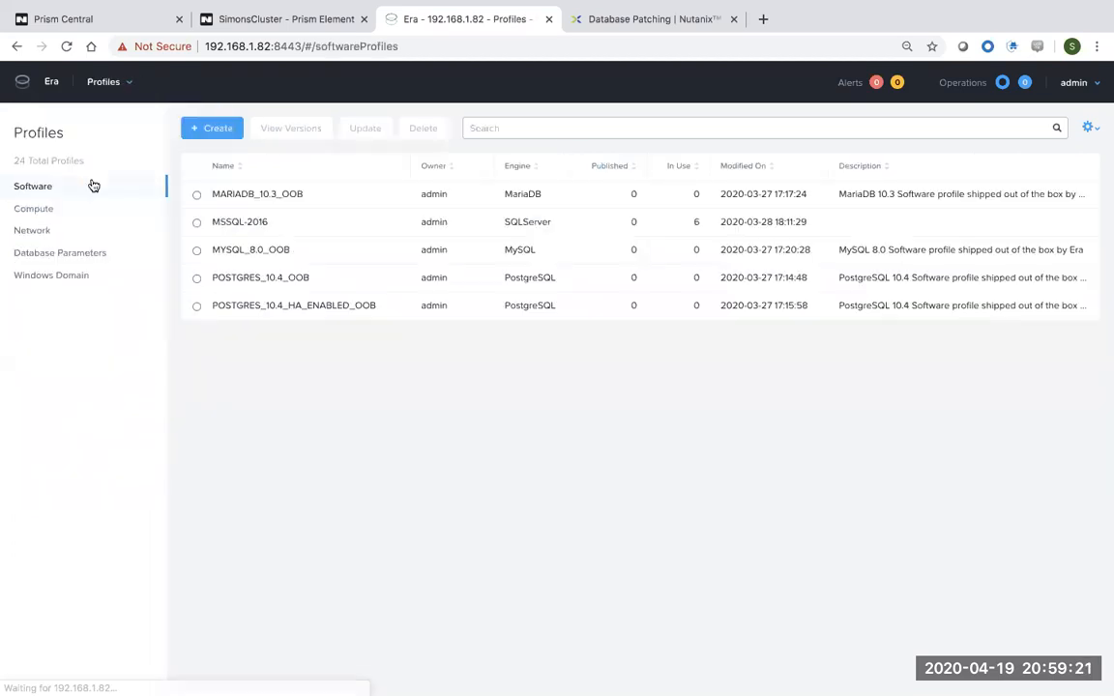
pyautogui.click(213, 132)
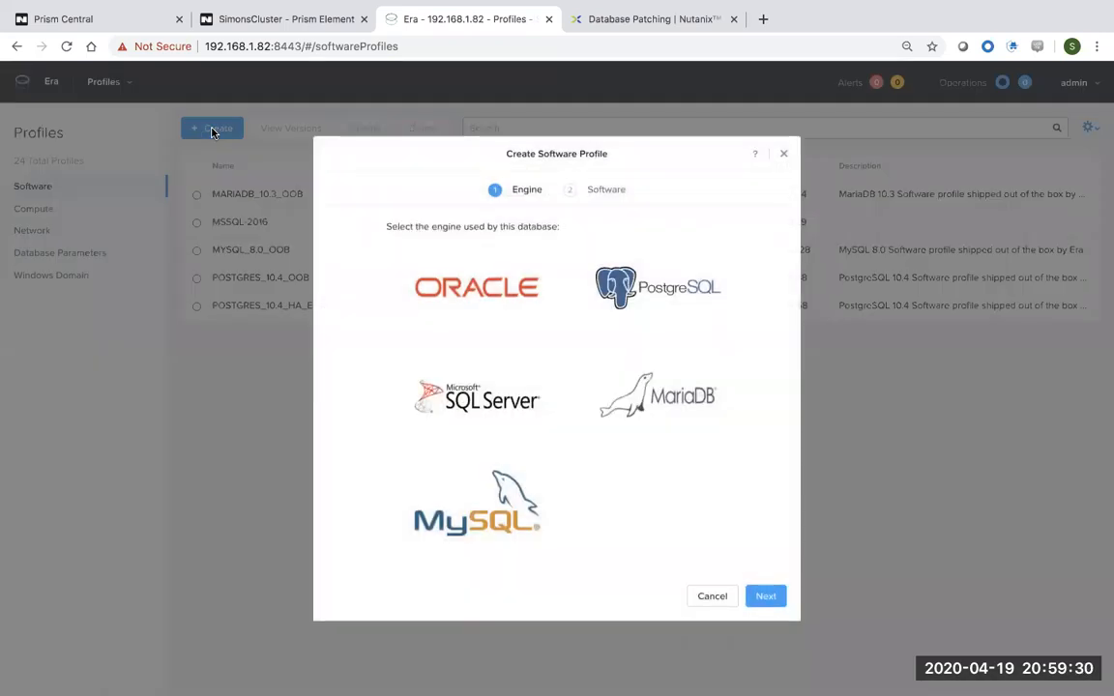
pyautogui.click(495, 290)
pyautogui.click(768, 617)
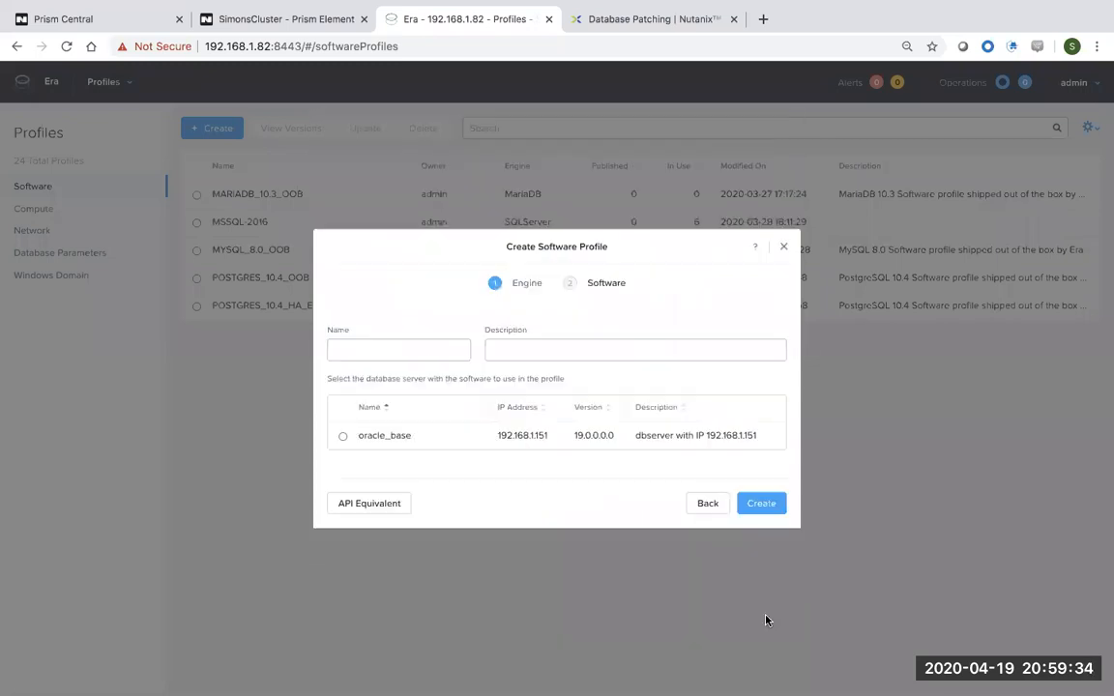
# Name the profile ORACLE_19C, use oracle_base as the source server, and create it.
pyautogui.click(418, 346)
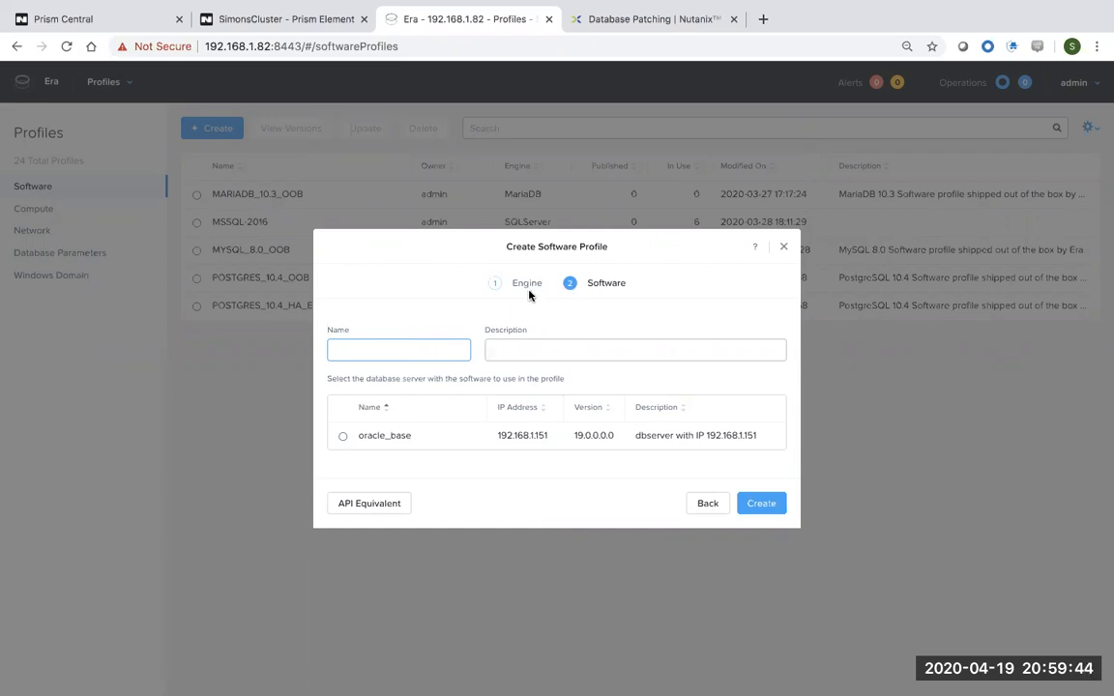
pyautogui.click(344, 437)
pyautogui.click(402, 353)
pyautogui.write('ORACLE_19')
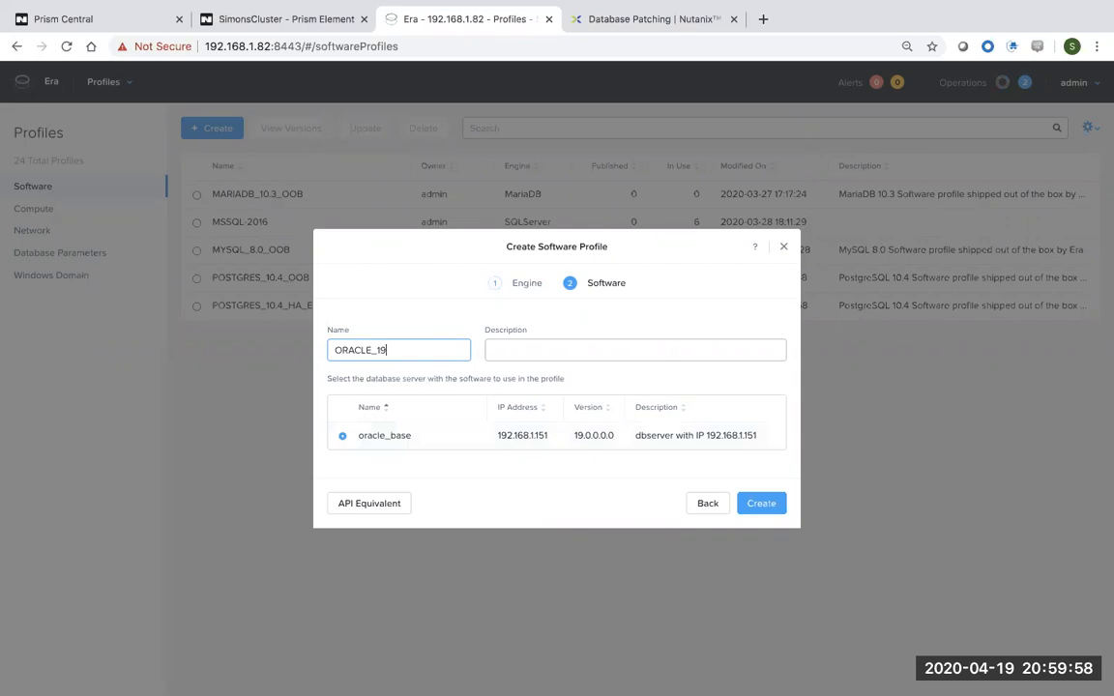
pyautogui.write('C')
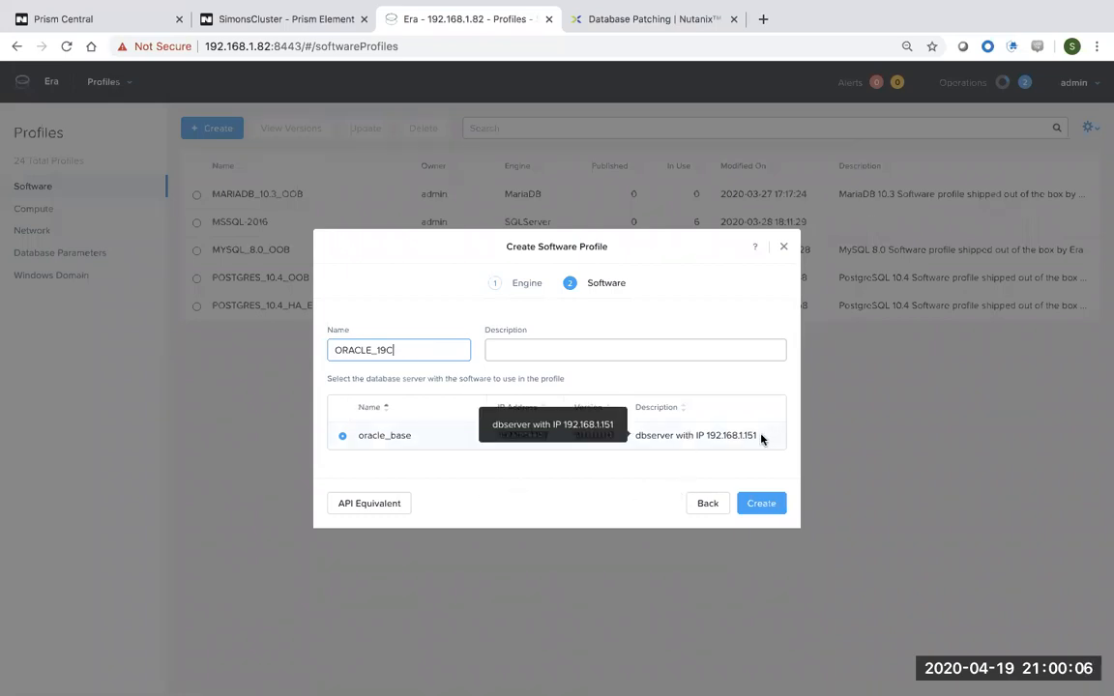
pyautogui.moveTo(759, 436); pyautogui.dragTo(647, 435)
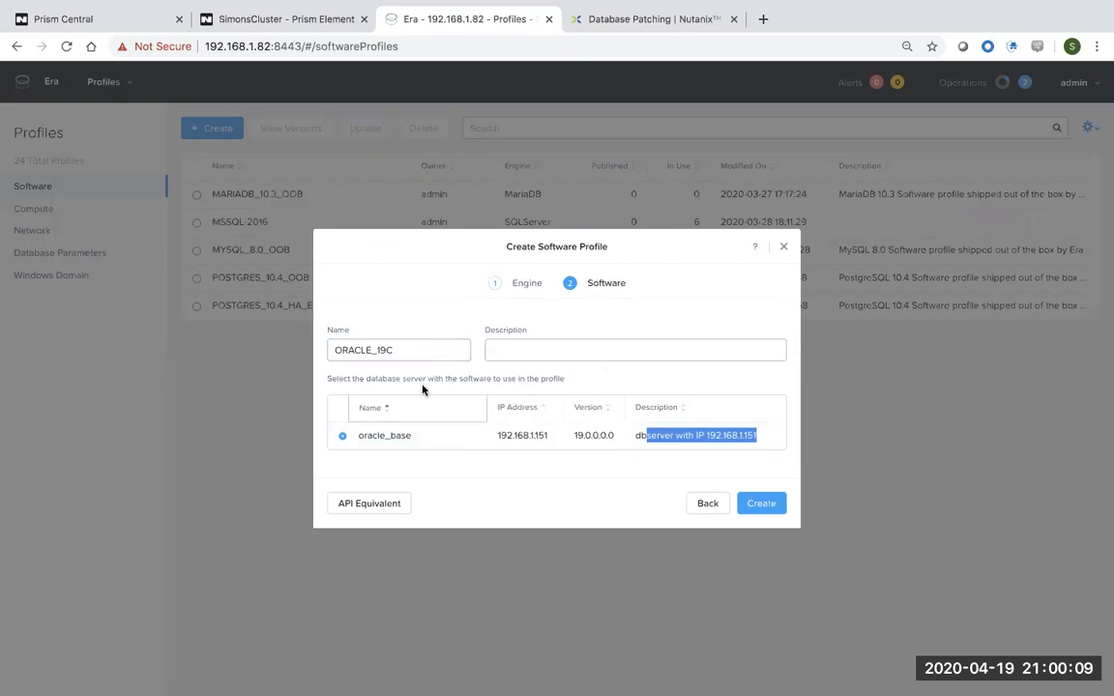
pyautogui.click(760, 505)
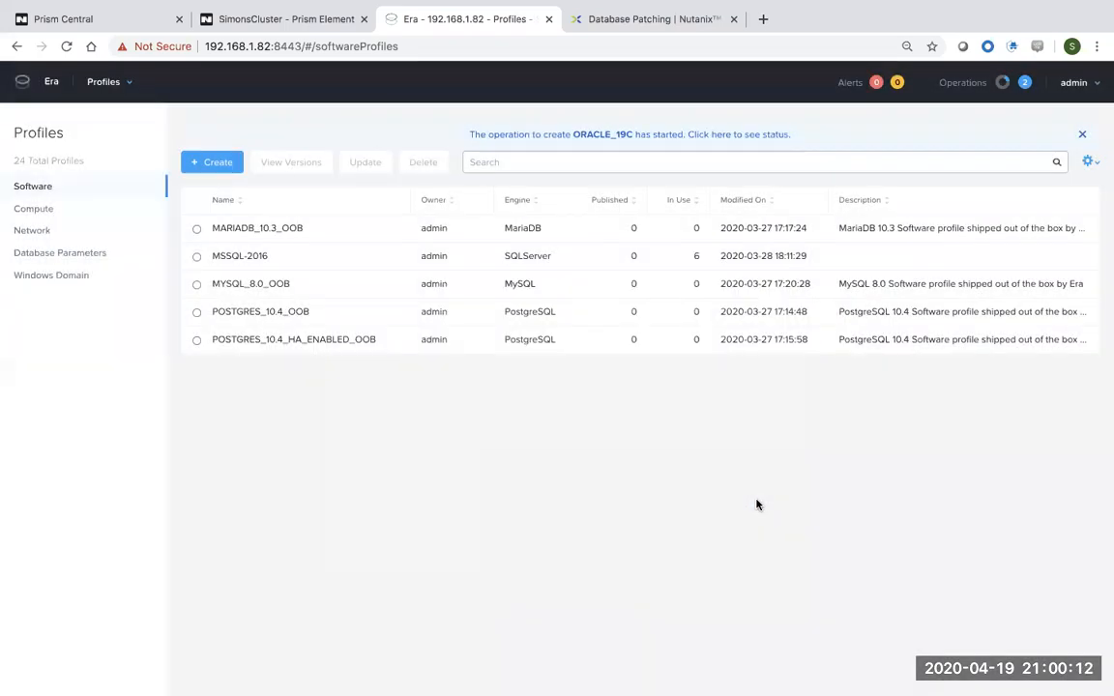
# Monitor Create Software Profile for ORACLE_19C in Operations until Done at 100% (6 min 13 s).
pyautogui.moveTo(1006, 694)
pyautogui.click(129, 84)
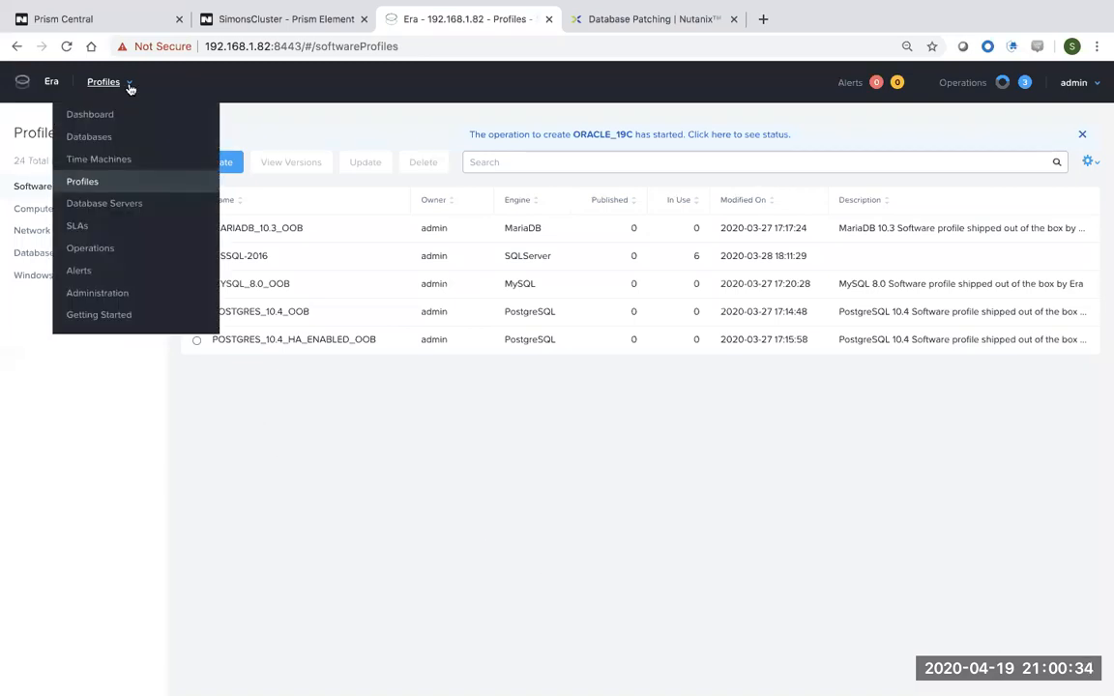
pyautogui.click(90, 248)
pyautogui.moveTo(373, 269); pyautogui.dragTo(207, 262)
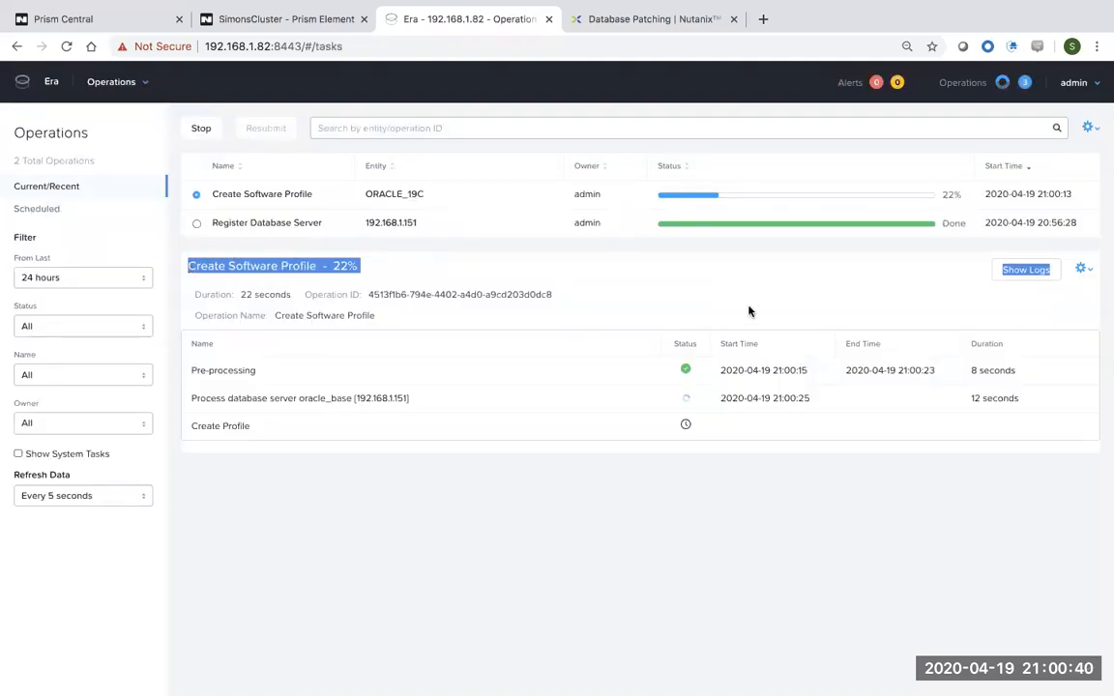
pyautogui.moveTo(957, 197); pyautogui.dragTo(770, 201)
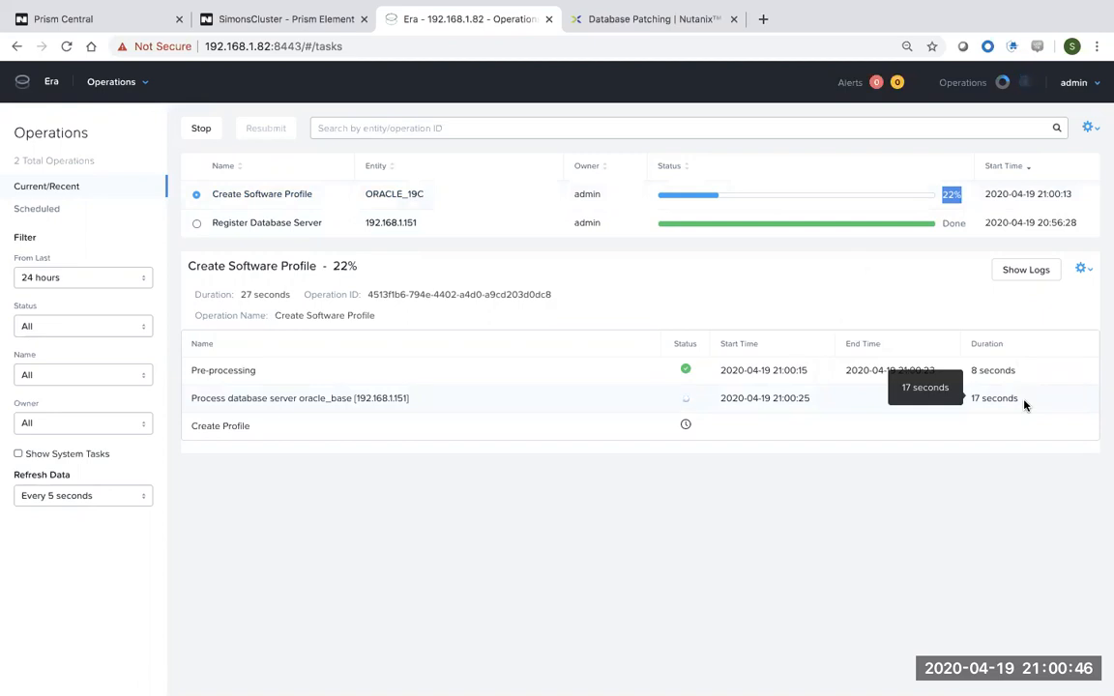
pyautogui.moveTo(1022, 403); pyautogui.dragTo(965, 406)
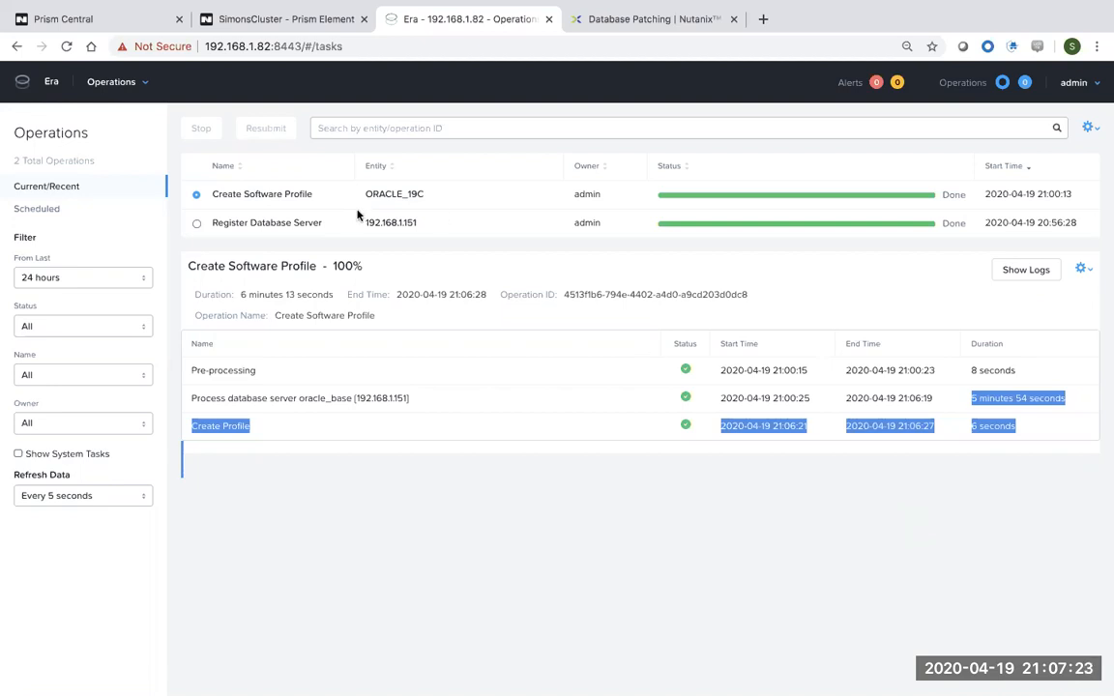
pyautogui.moveTo(313, 197); pyautogui.dragTo(269, 204)
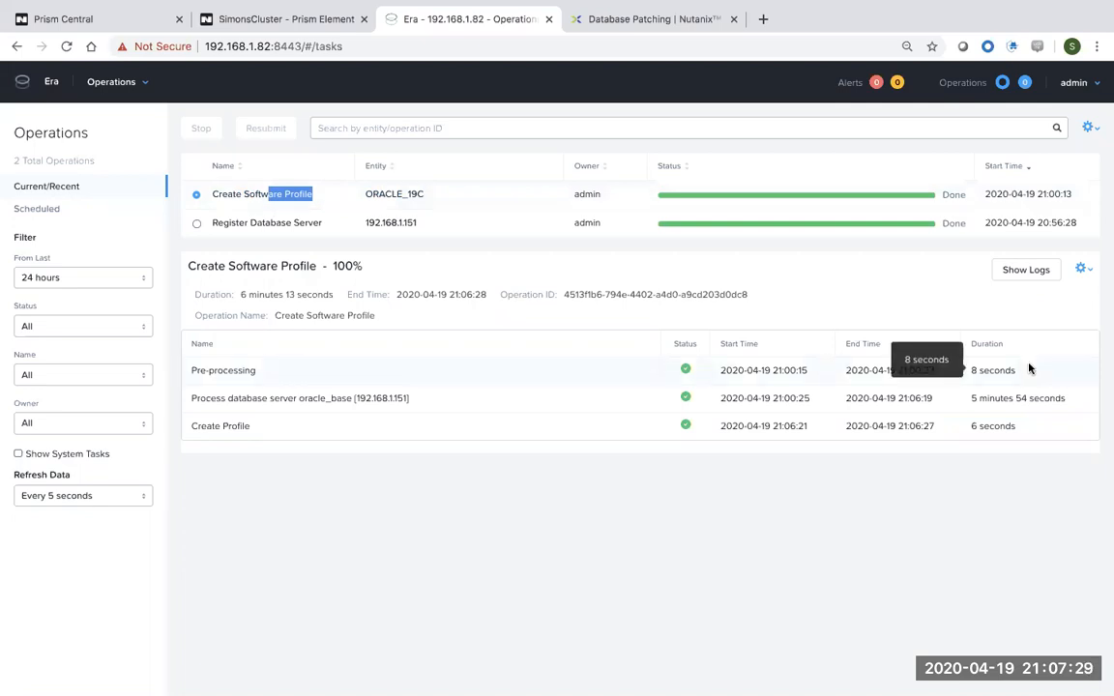
pyautogui.moveTo(1071, 403); pyautogui.dragTo(972, 403)
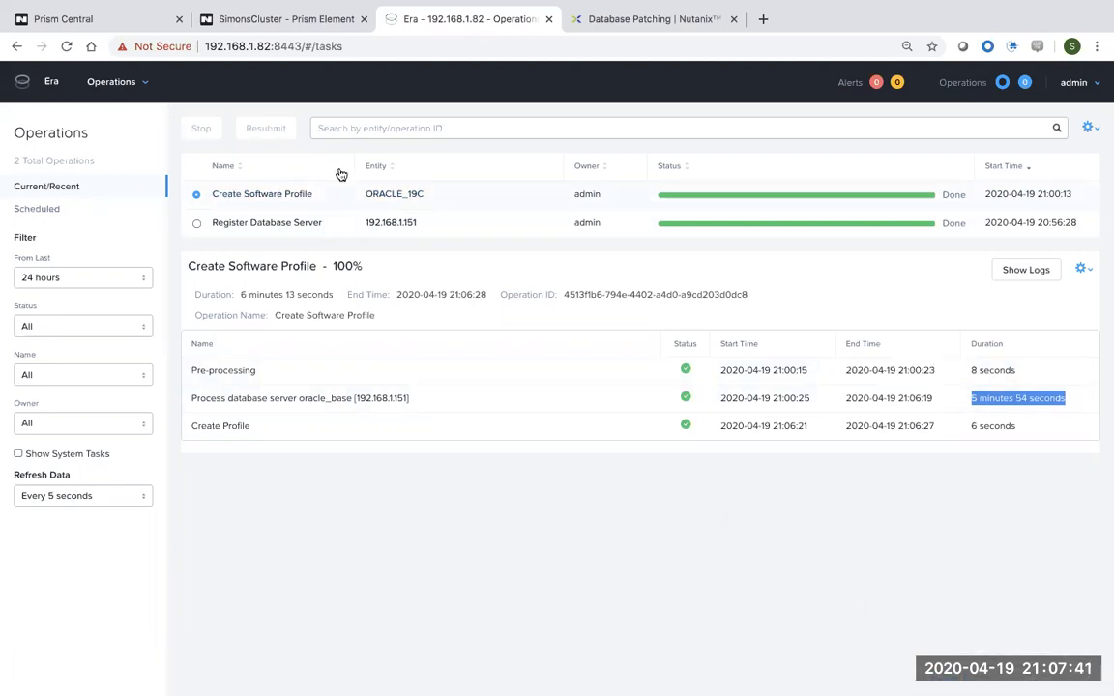
# Guest-shut down the oracle_base VM in Prism Element, then go back to Era's operations list.
pyautogui.click(254, 25)
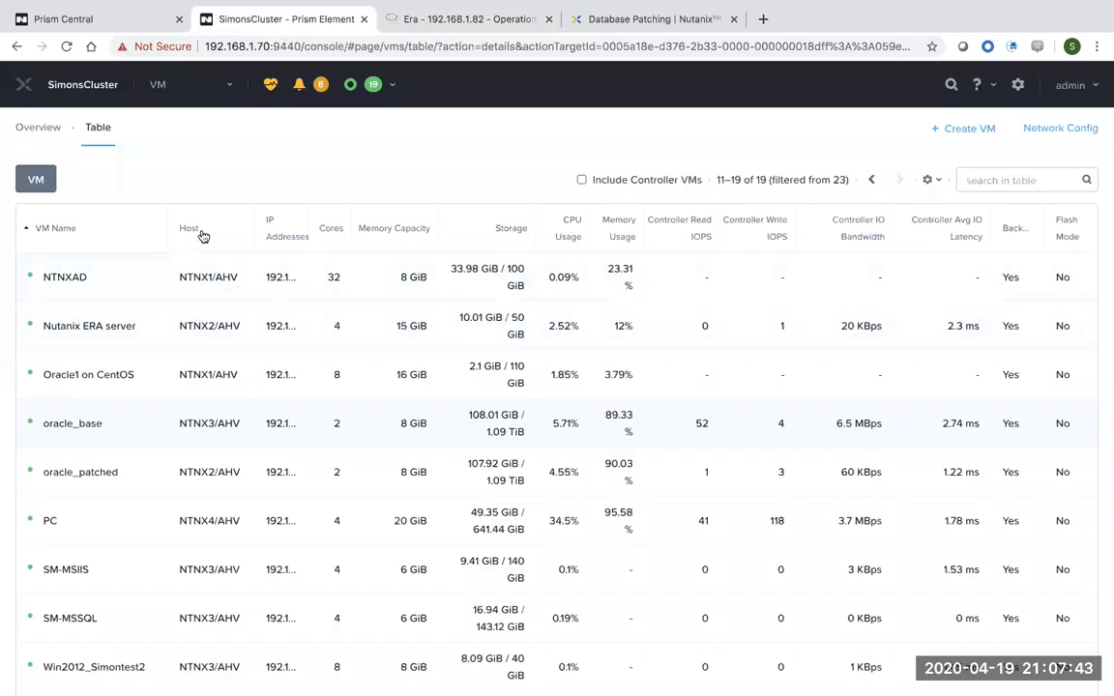
pyautogui.click(112, 423)
pyautogui.scroll(-3, 522, 416)
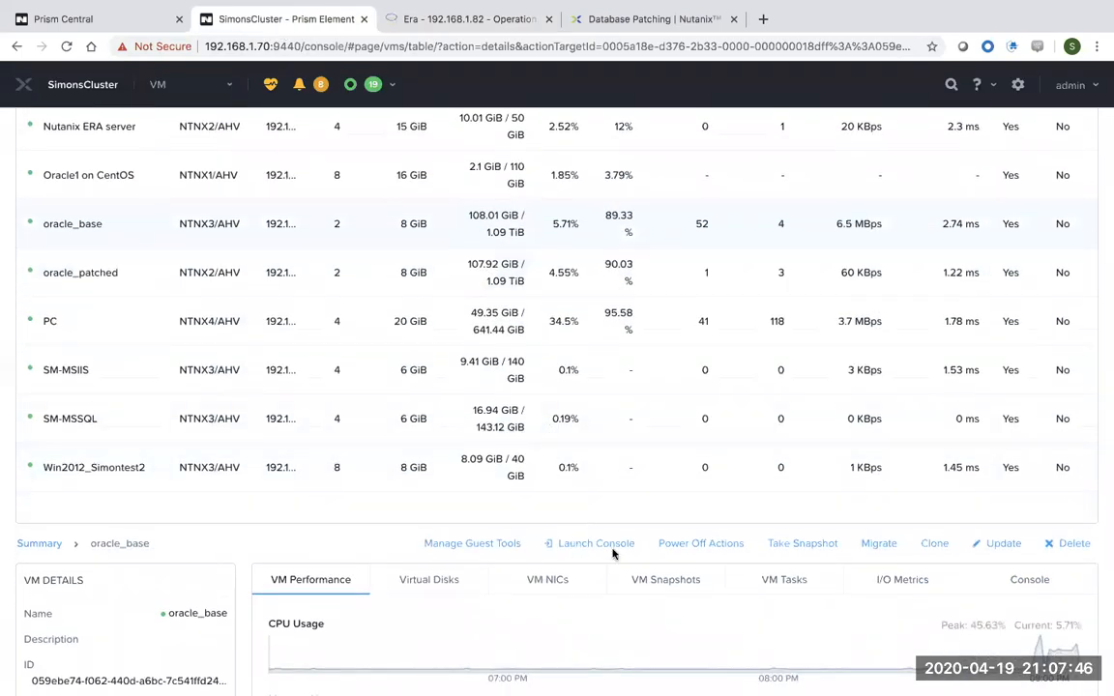
pyautogui.click(707, 545)
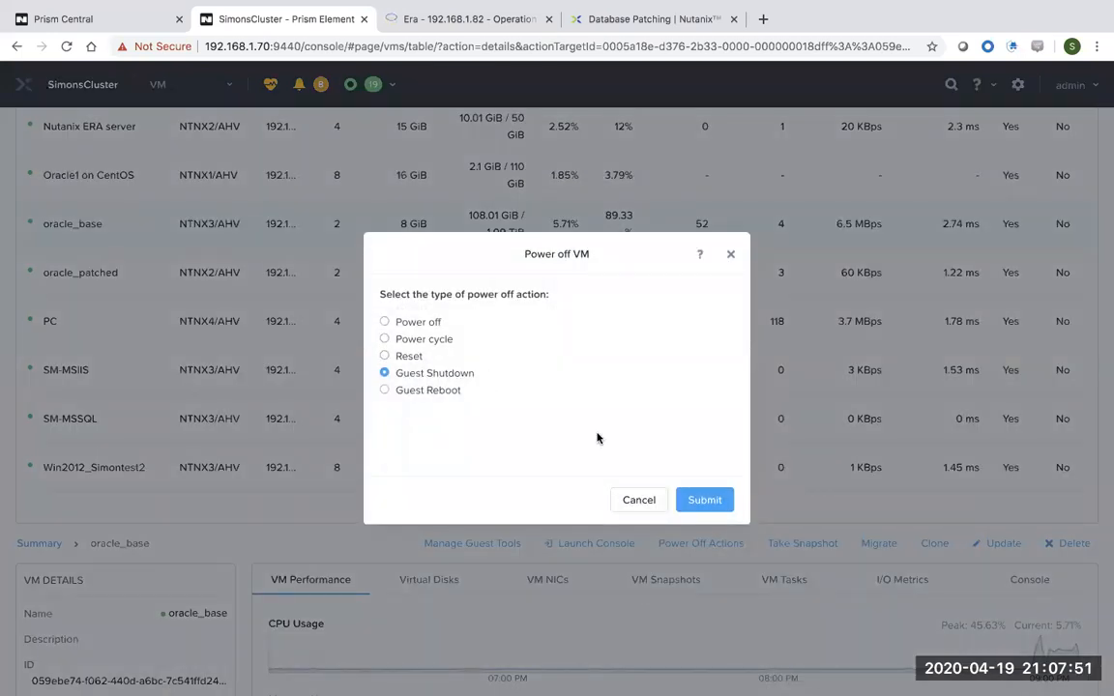
pyautogui.click(722, 502)
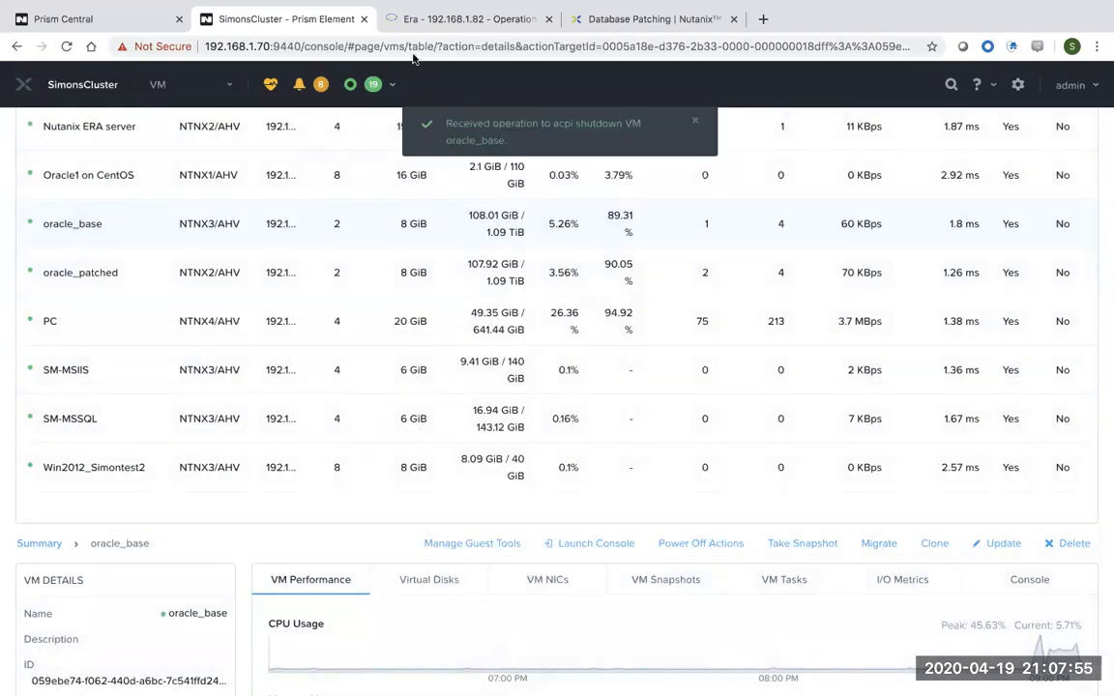
pyautogui.click(422, 23)
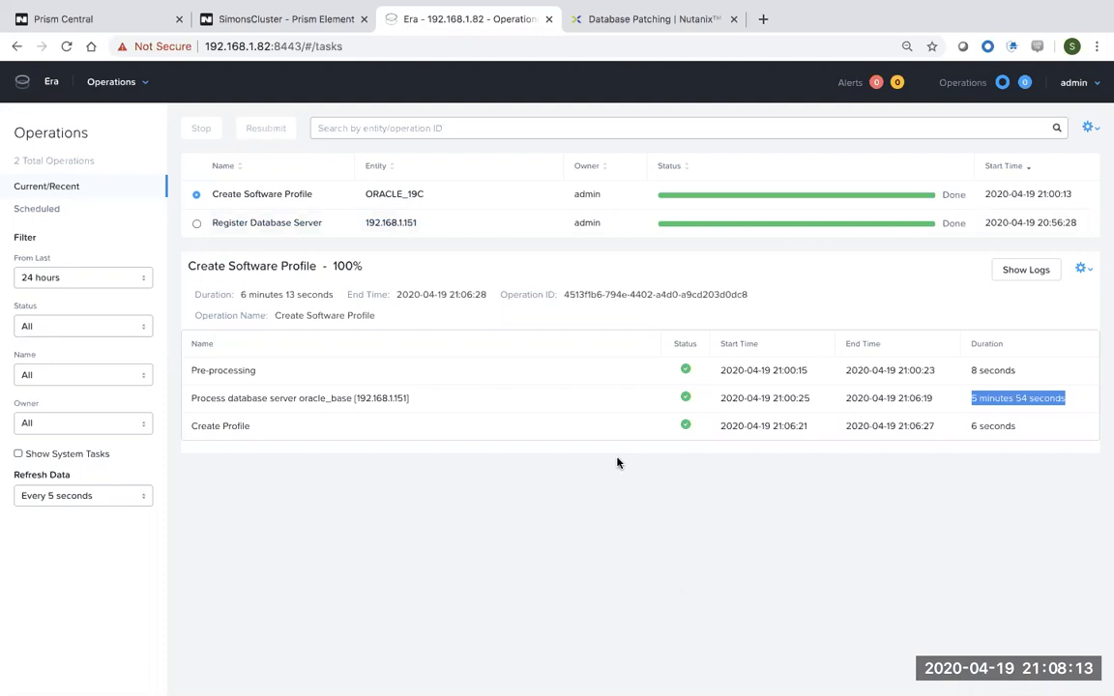
# From the Databases page, start a Single Node Database provision with Oracle as the engine.
pyautogui.click(143, 88)
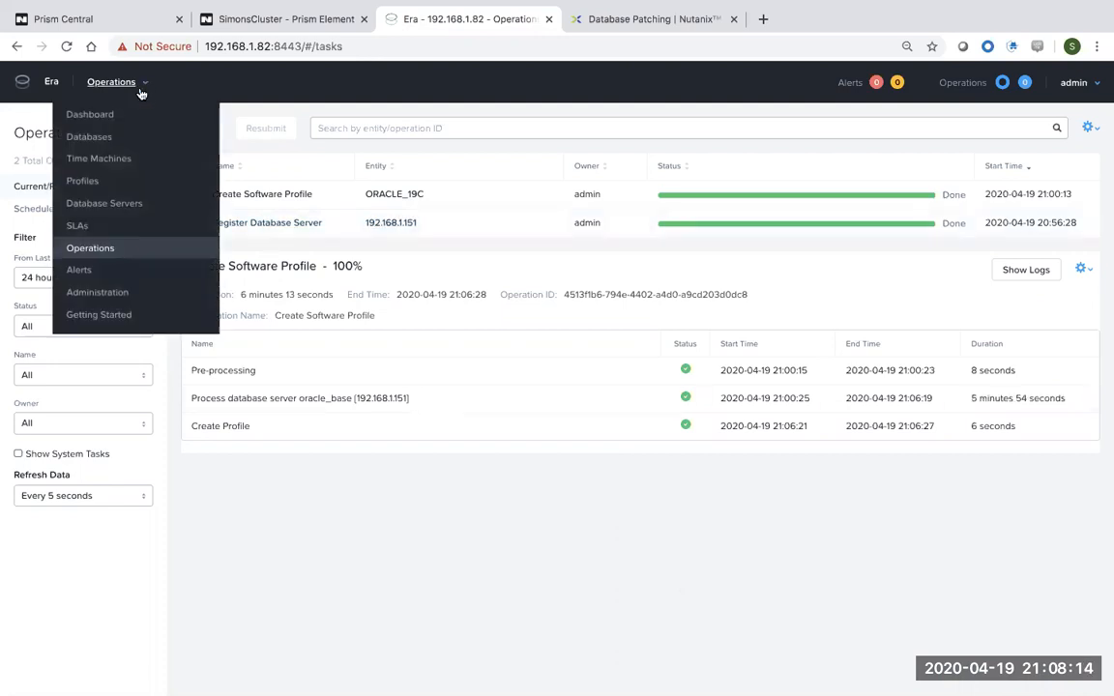
pyautogui.click(100, 142)
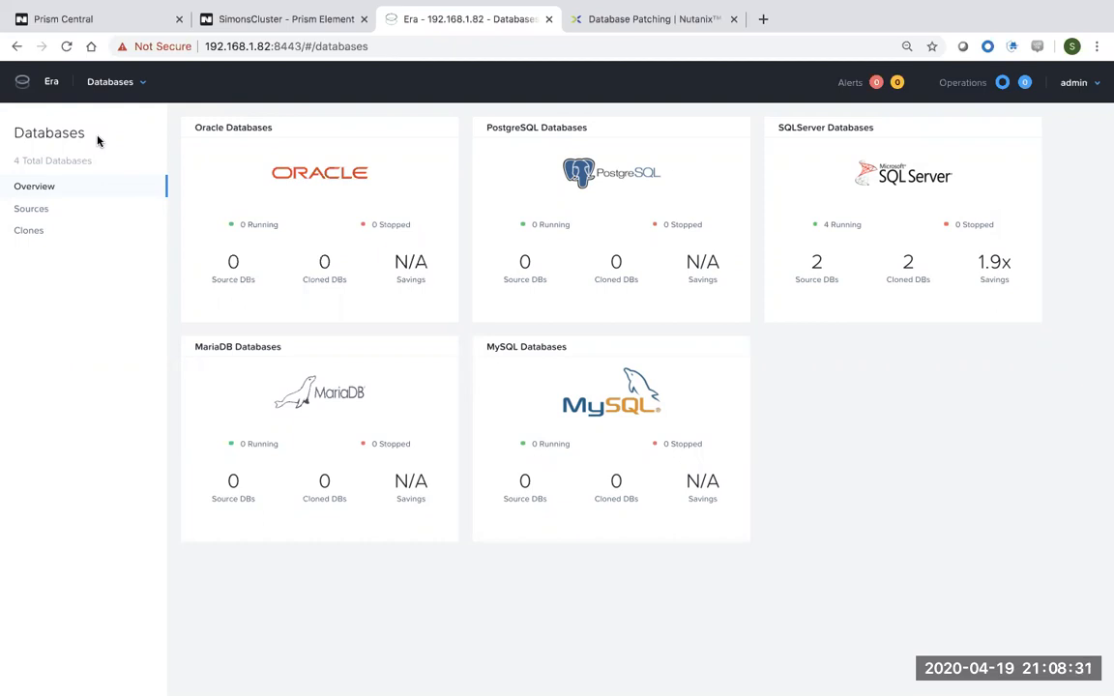
pyautogui.click(35, 210)
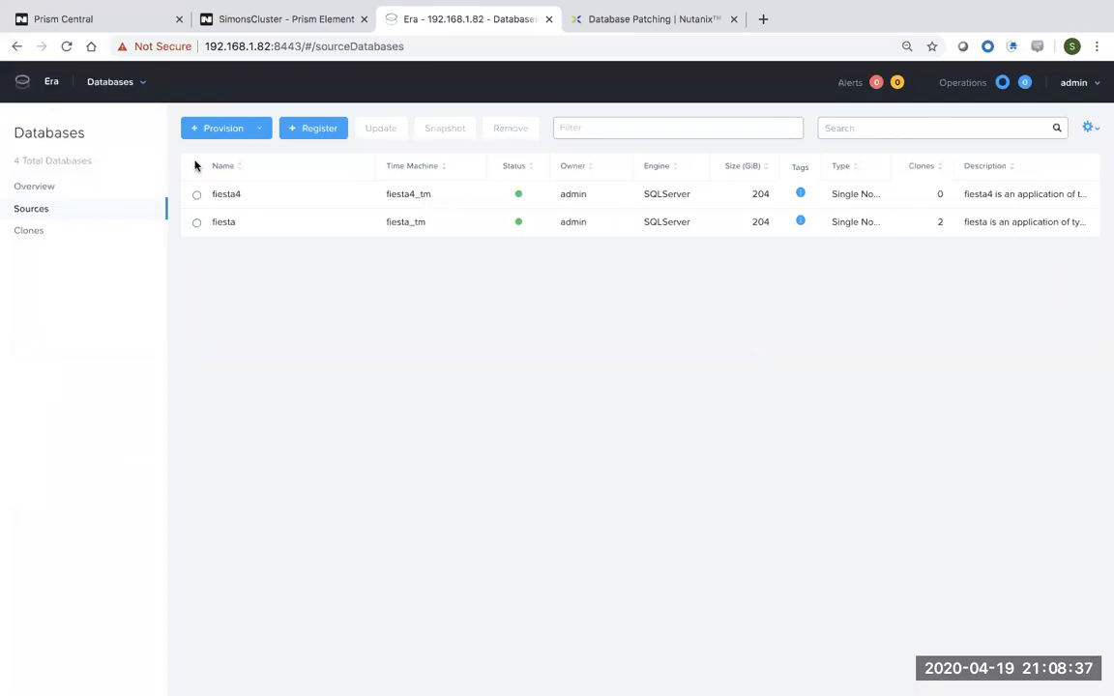
pyautogui.click(232, 130)
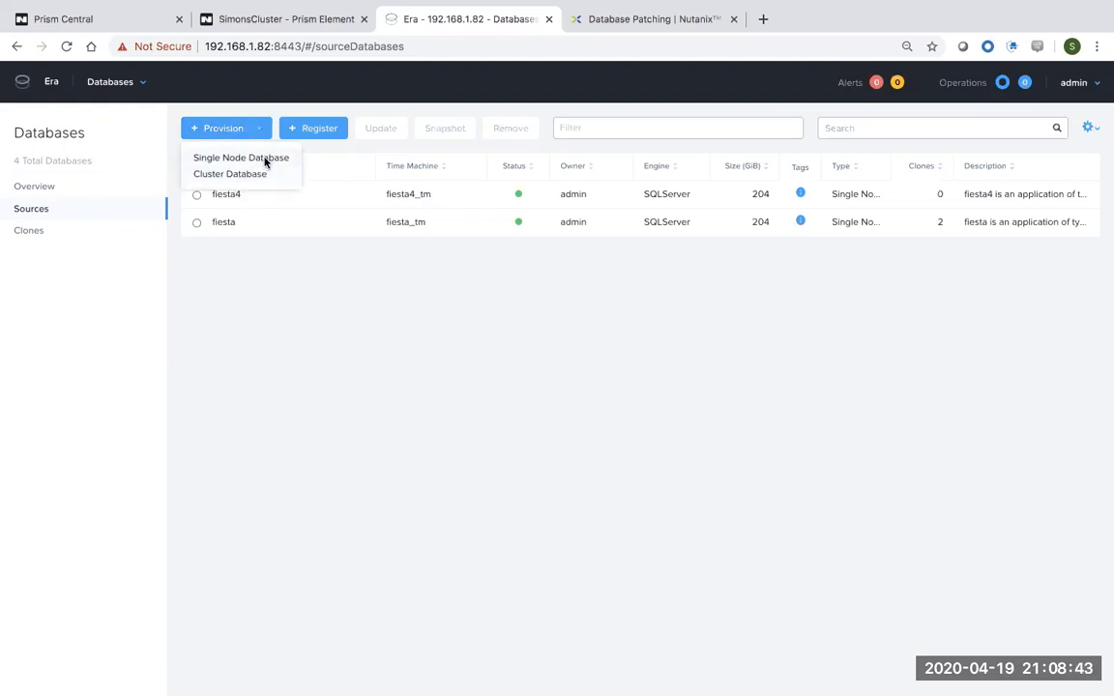
pyautogui.click(266, 160)
pyautogui.click(461, 306)
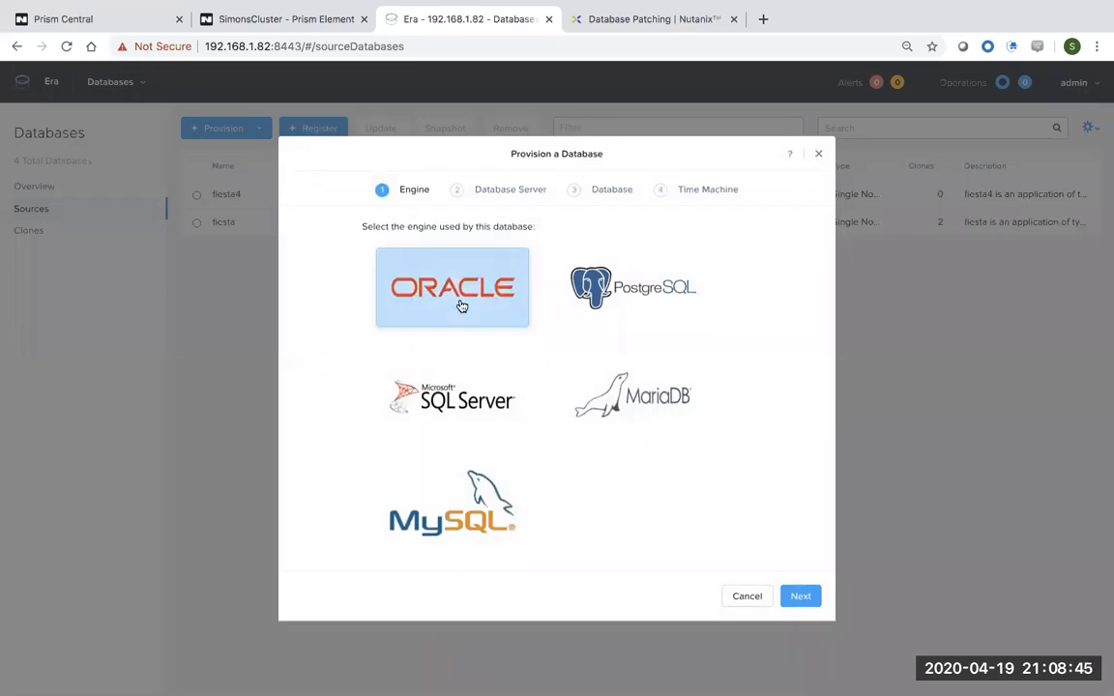
# Name the new database server oracle_prod.
pyautogui.click(801, 595)
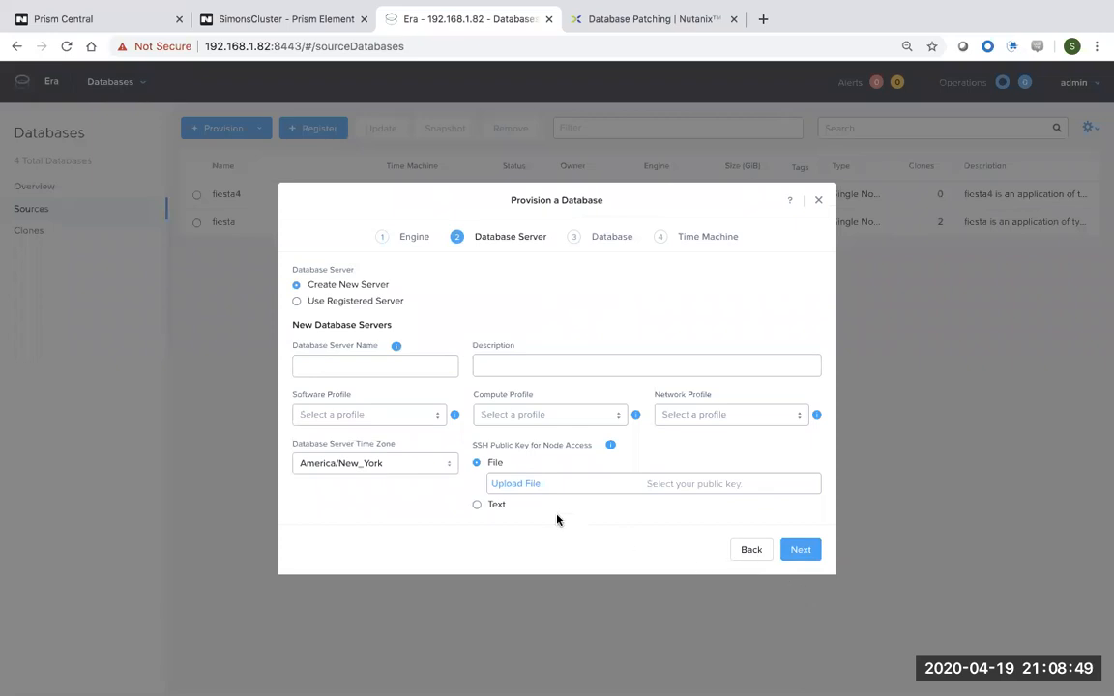
pyautogui.click(398, 363)
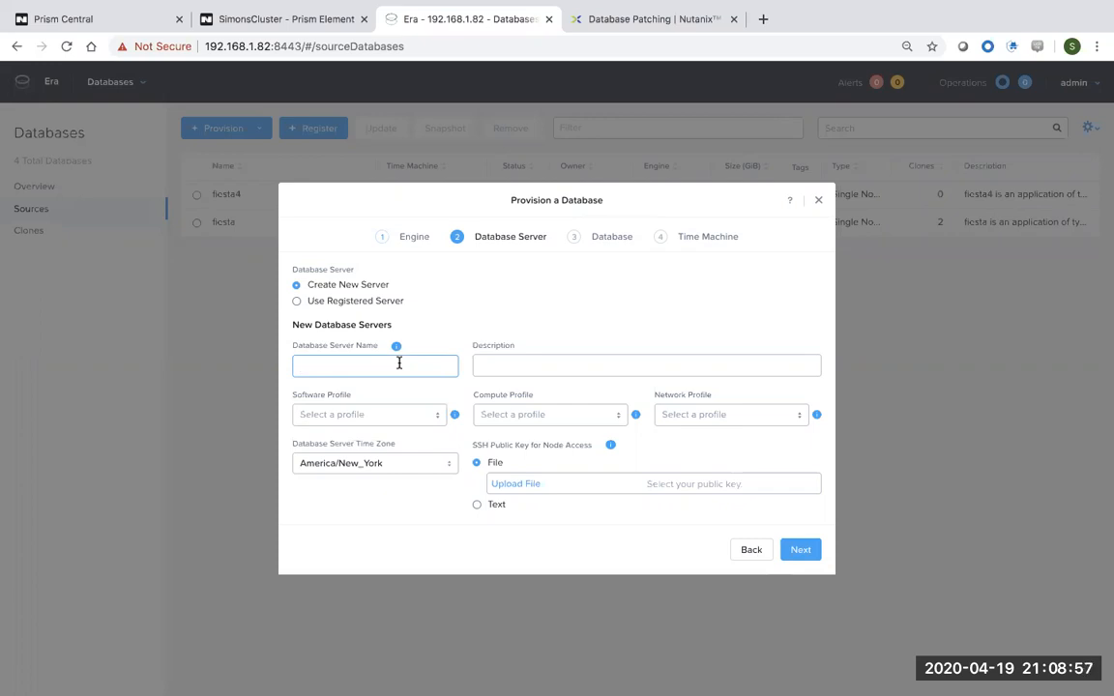
pyautogui.write('oracle_prod')
# Choose ORACLE_19C software, CUSTOM_EXTRA_SMALL compute and VMs-ORACLE-NETWORK network profiles.
pyautogui.click(393, 415)
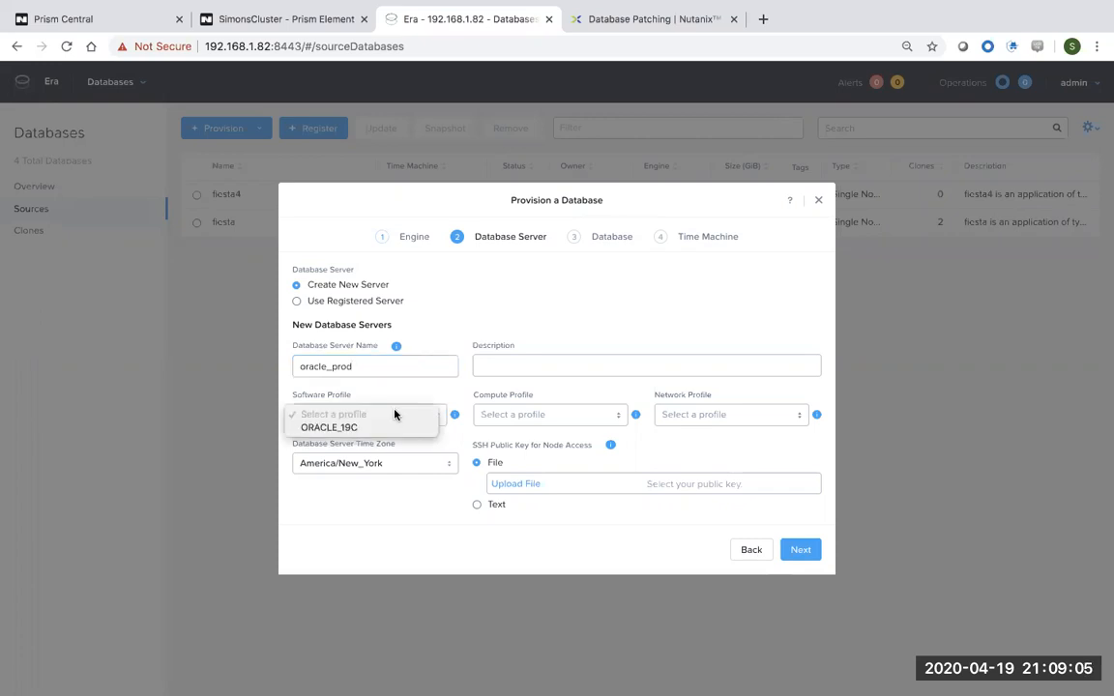
pyautogui.click(383, 429)
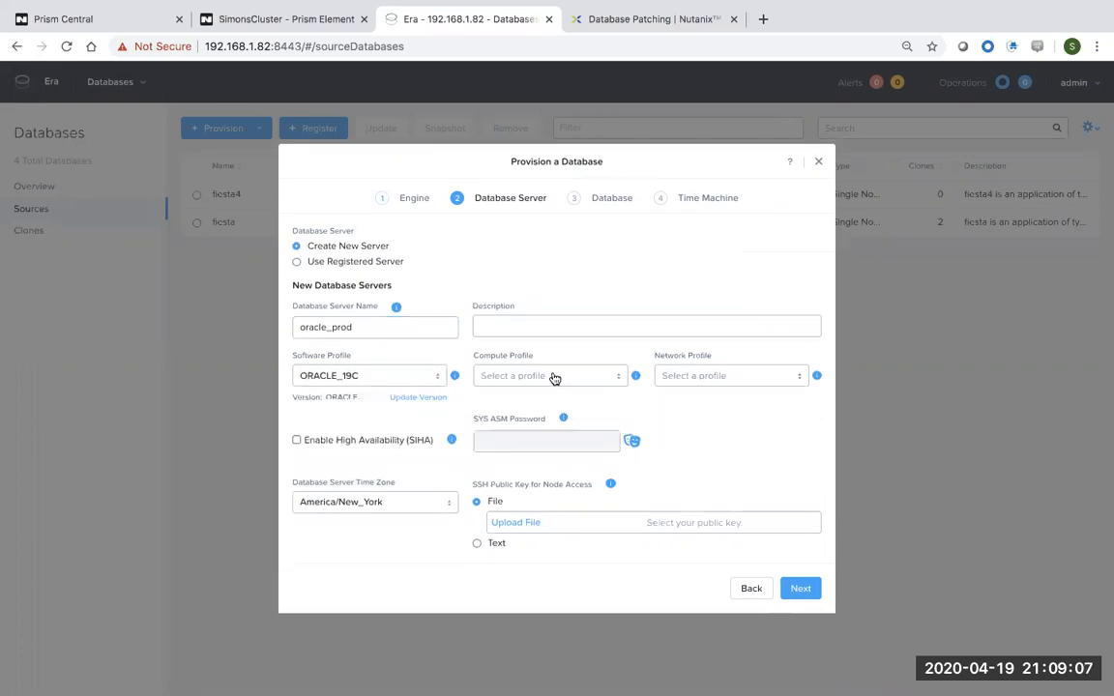
pyautogui.click(552, 377)
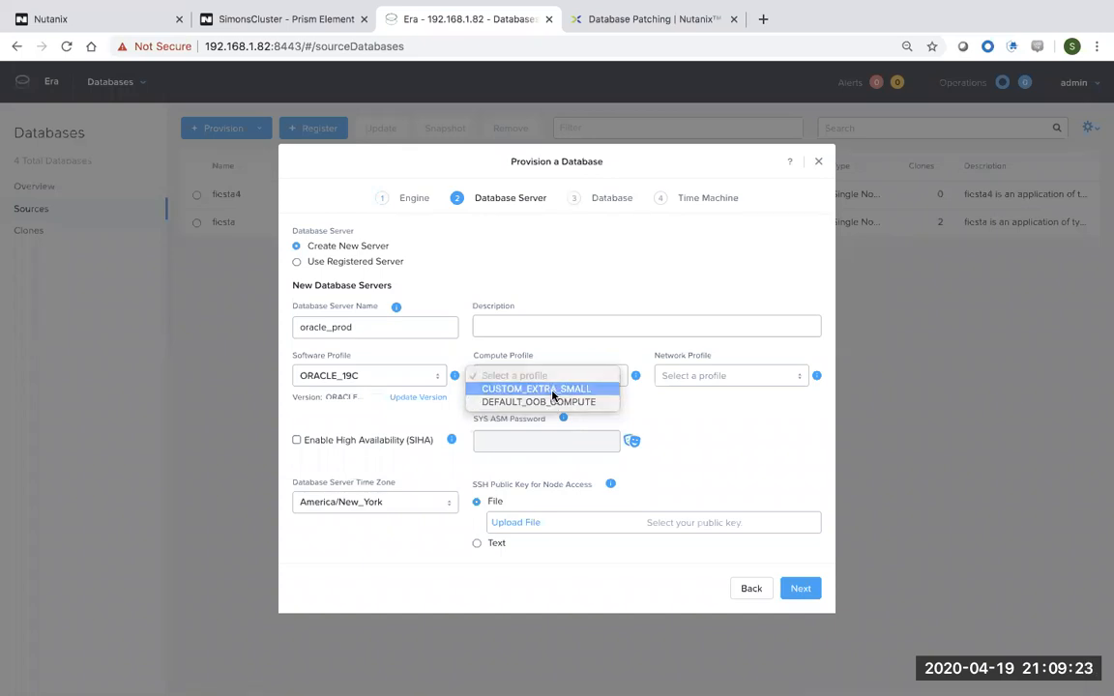
pyautogui.click(553, 390)
pyautogui.click(709, 379)
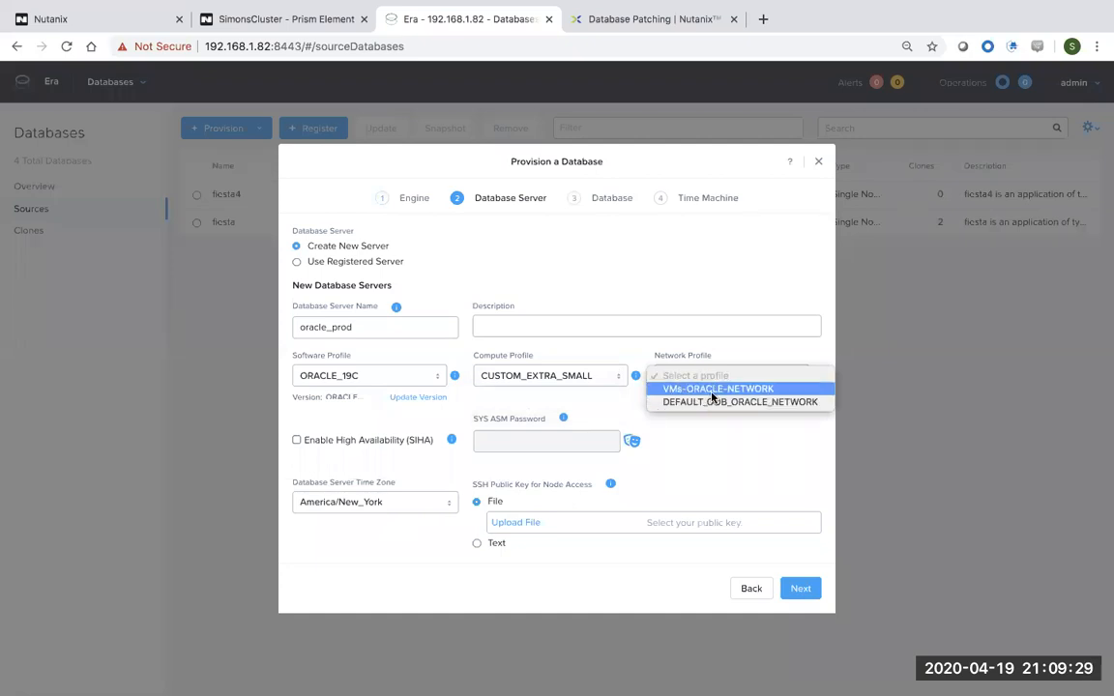
pyautogui.click(712, 391)
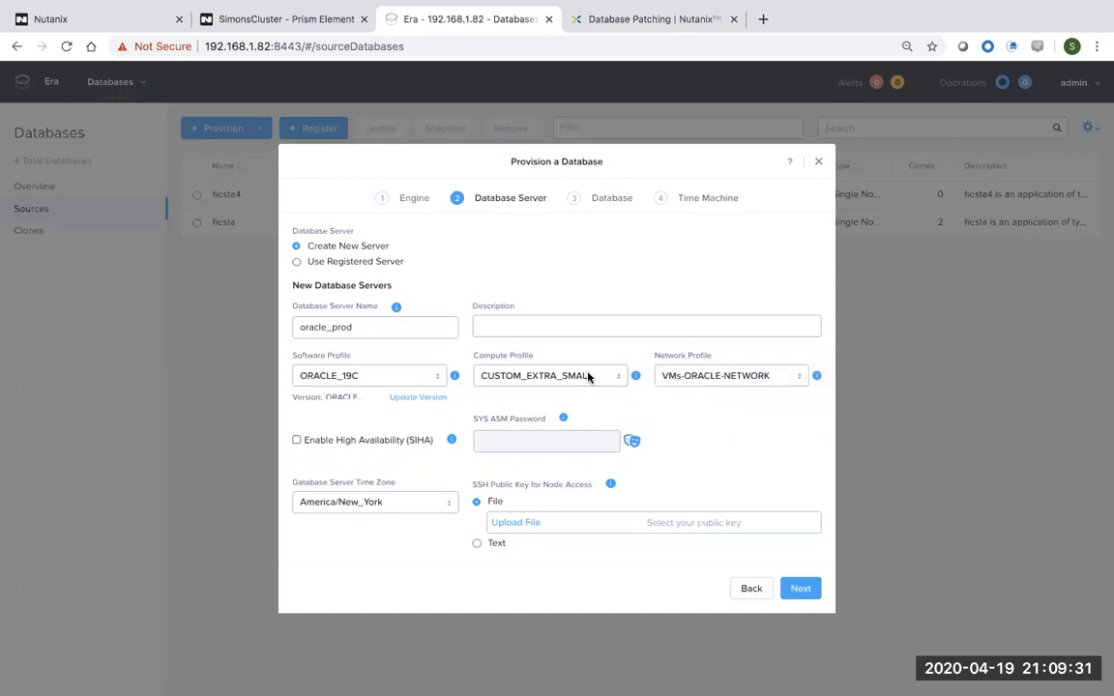
pyautogui.click(588, 377)
# Enable SIHA, enter and reveal the SYS ASM password, and choose Text for the SSH key.
pyautogui.click(588, 377)
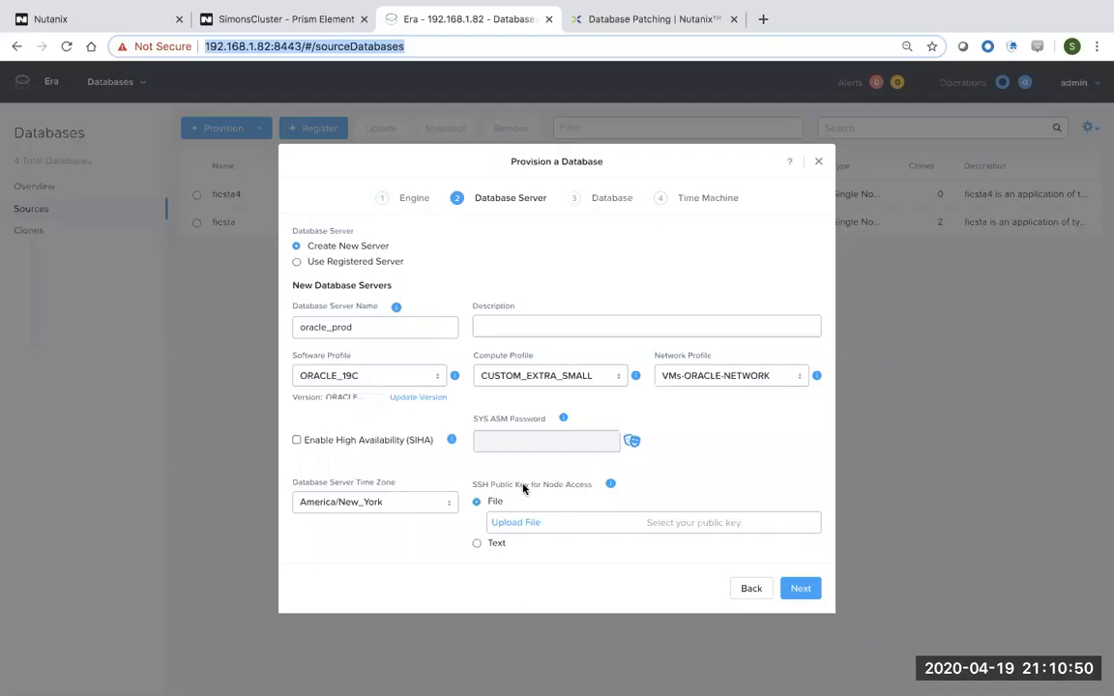
pyautogui.click(297, 441)
pyautogui.click(570, 444)
pyautogui.write('••••••')
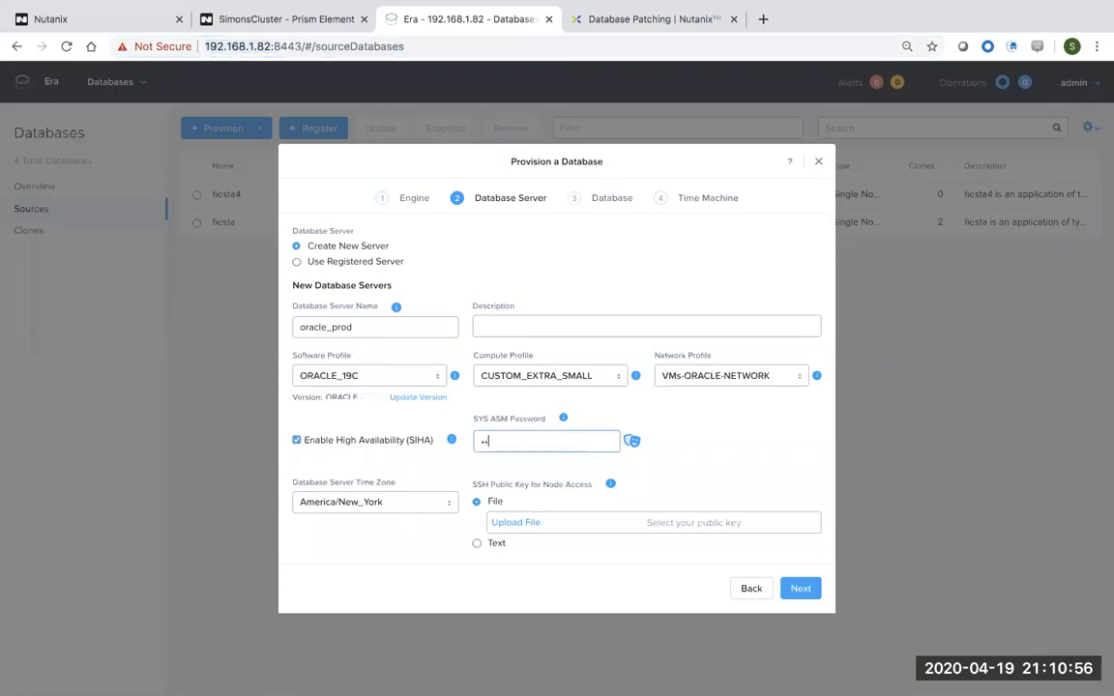
pyautogui.click(631, 442)
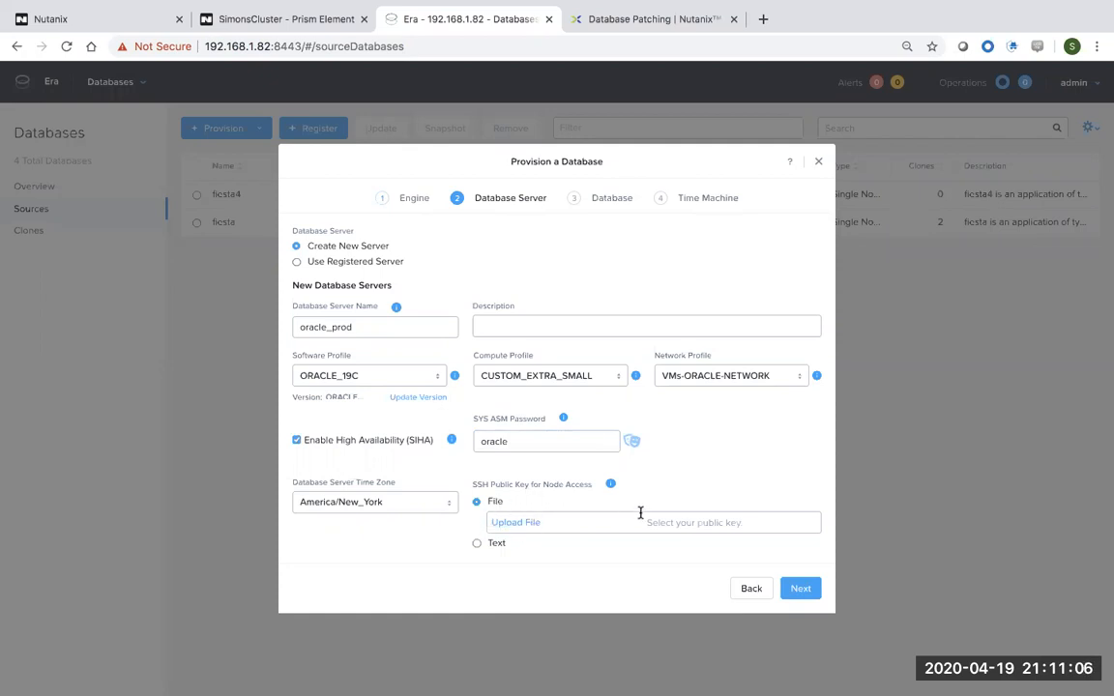
pyautogui.click(477, 544)
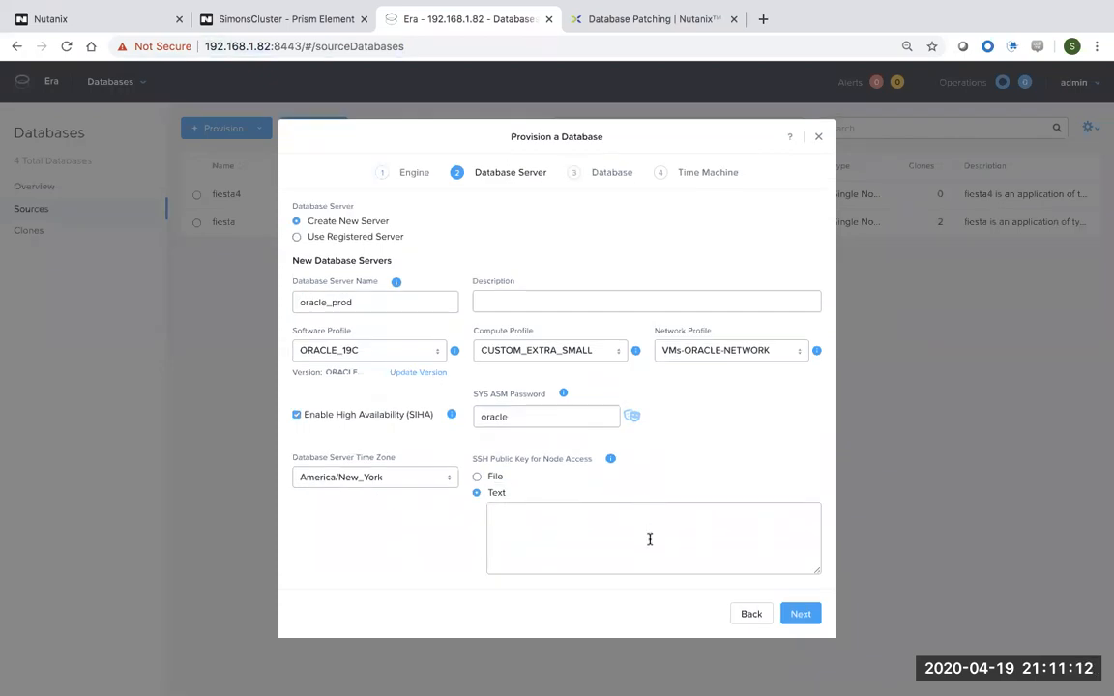
# Copy the full ssh-rsa public key from the Script Editor setup notes.
pyautogui.hotkey('ctrl', 'Right')
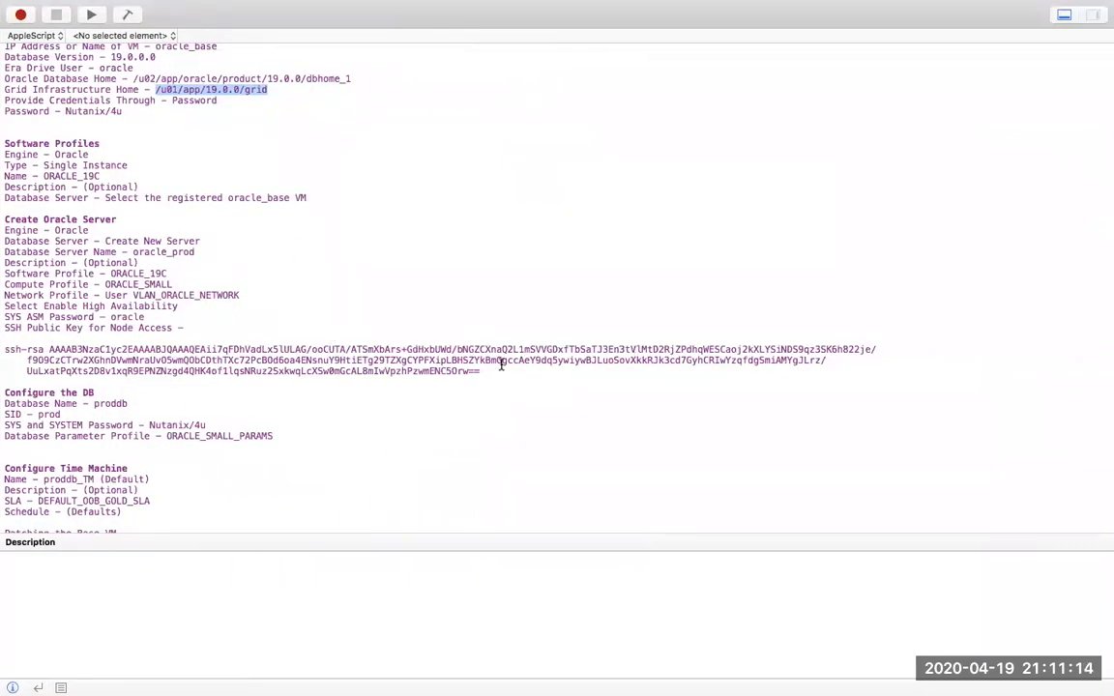
pyautogui.moveTo(480, 371); pyautogui.dragTo(2, 352)
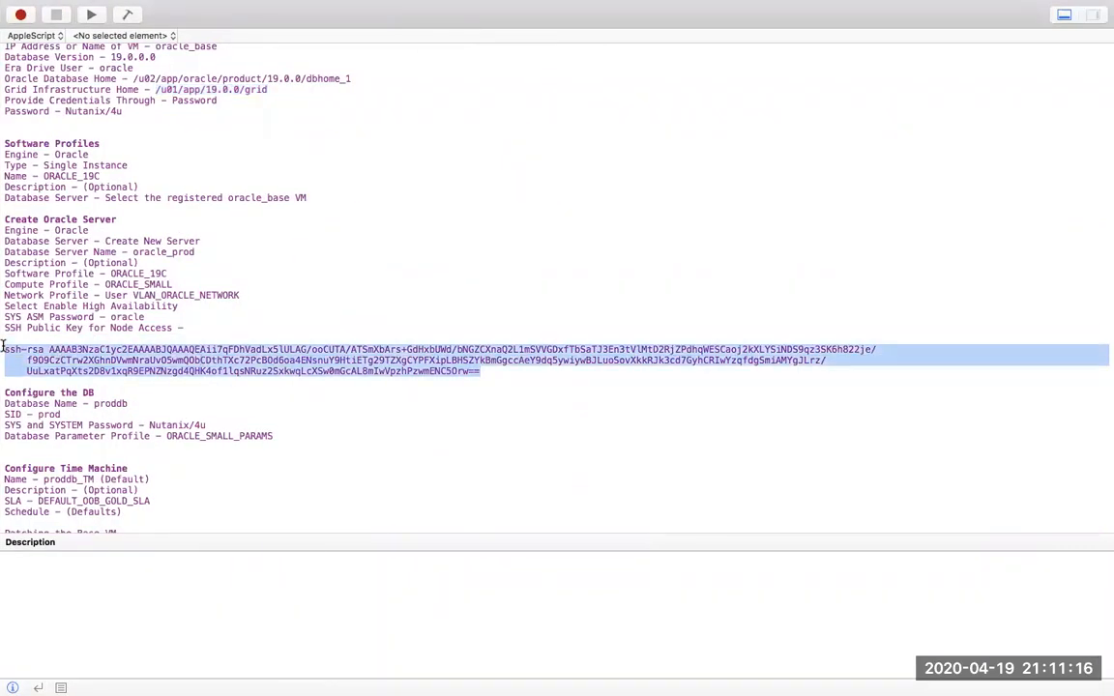
pyautogui.rightClick(64, 355)
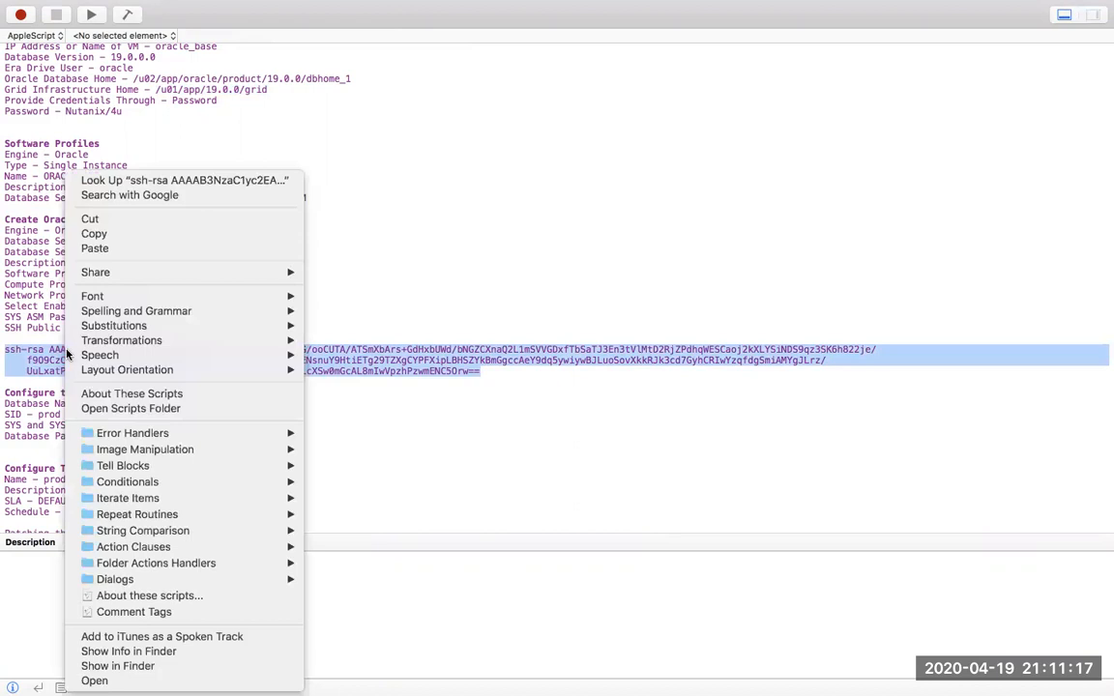
pyautogui.click(137, 234)
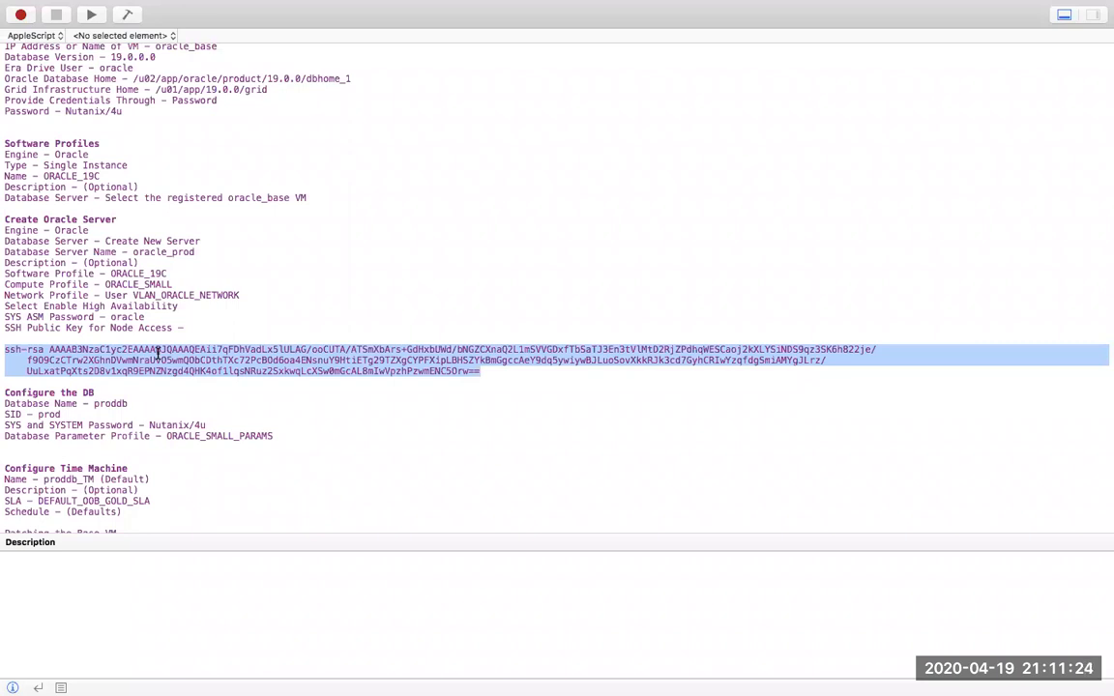
pyautogui.hotkey('ctrl', 'Left')
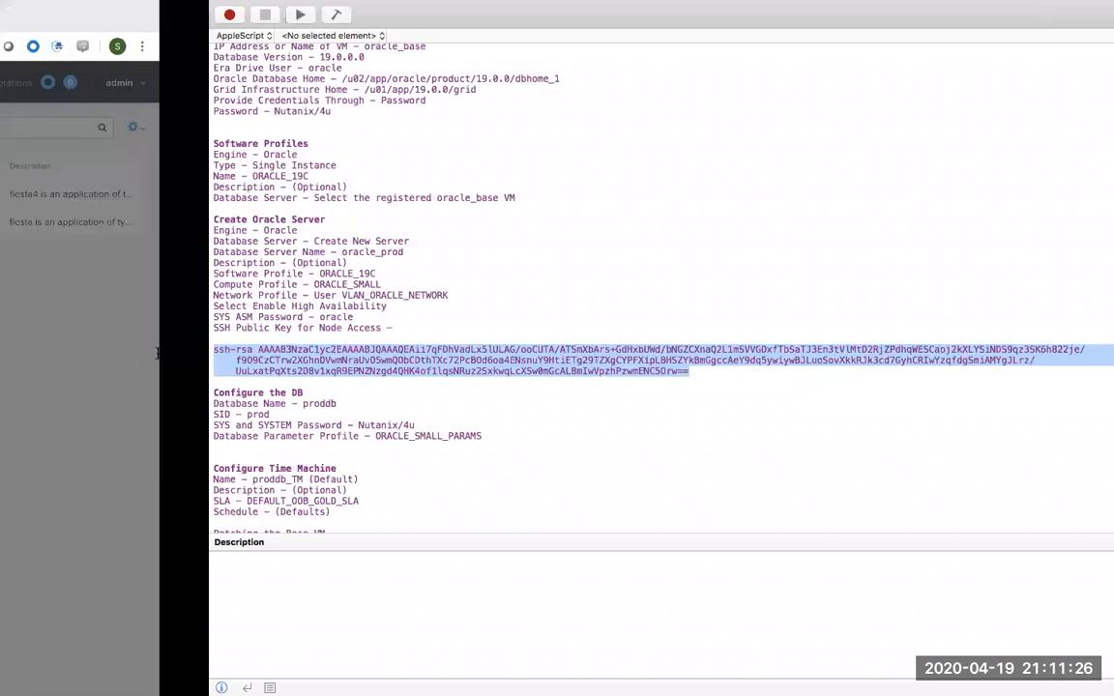
# Paste the ssh-rsa key into the SSH Public Key box, check it, and proceed.
pyautogui.click(519, 509)
pyautogui.rightClick(518, 510)
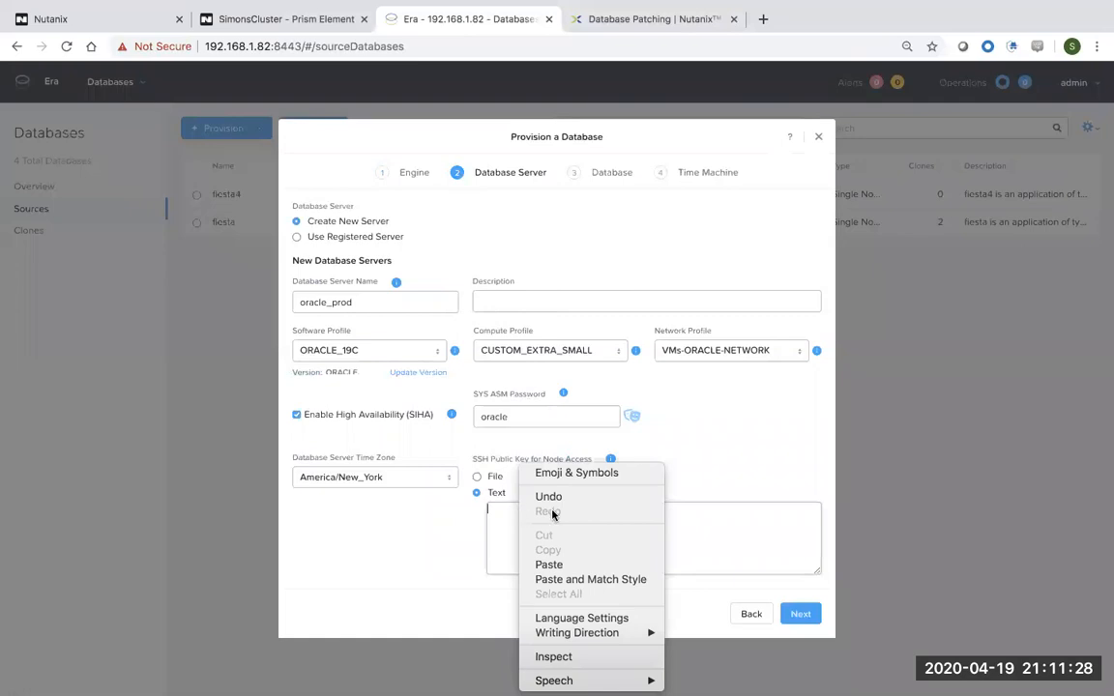
pyautogui.click(561, 562)
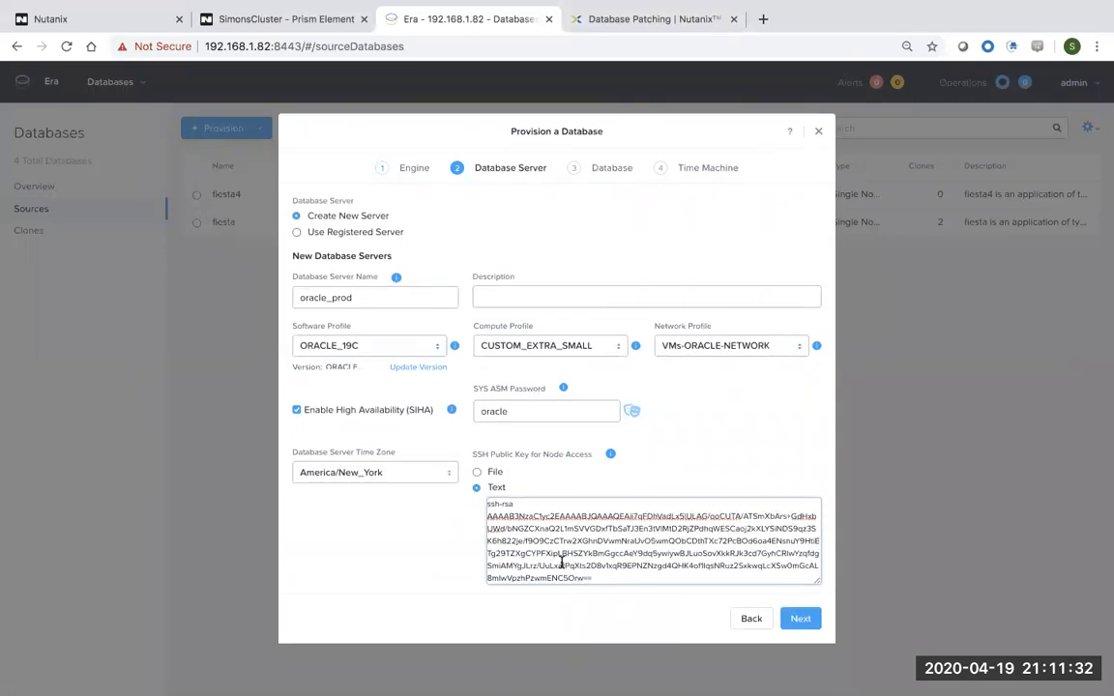
pyautogui.moveTo(593, 577); pyautogui.dragTo(459, 483)
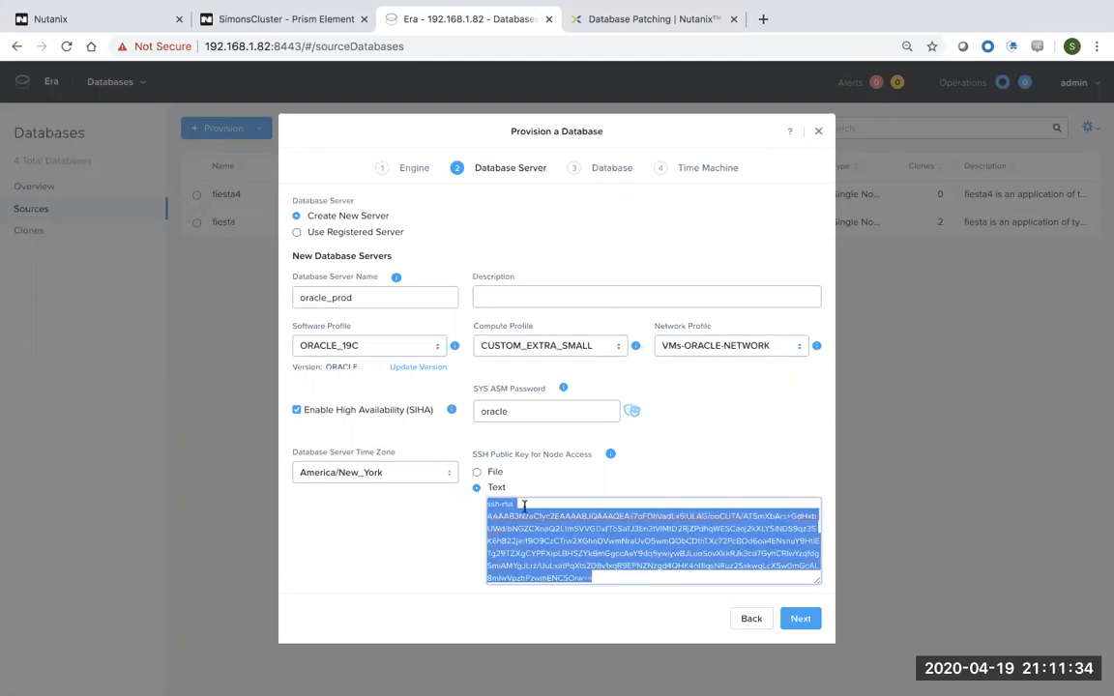
pyautogui.click(553, 502)
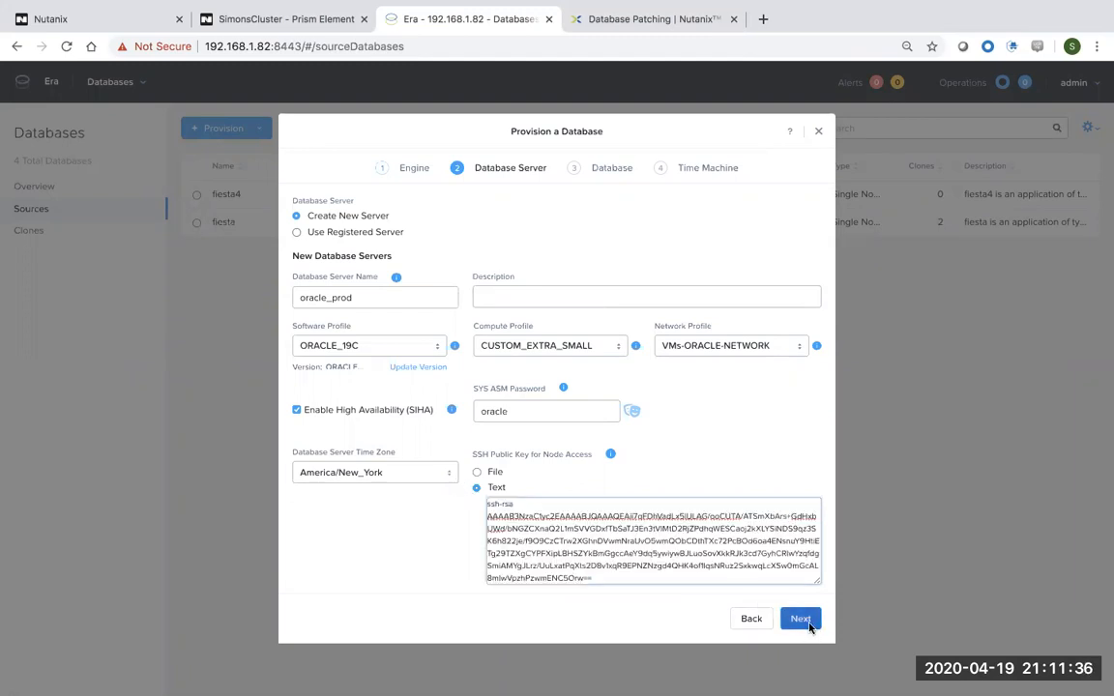
pyautogui.click(812, 628)
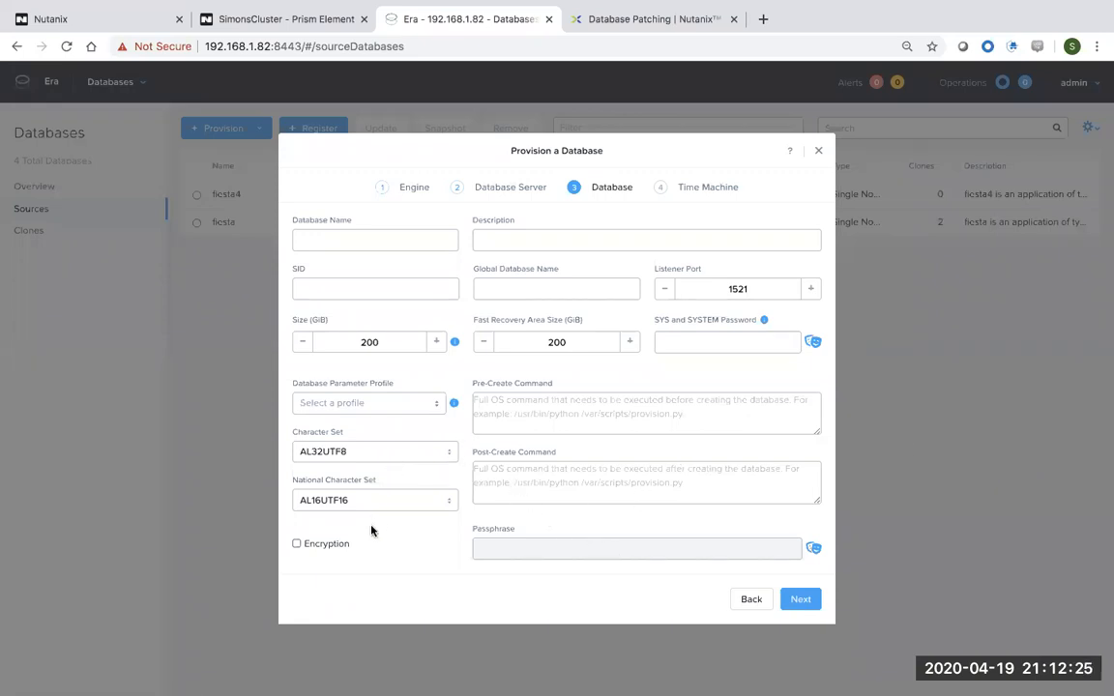
pyautogui.click(747, 601)
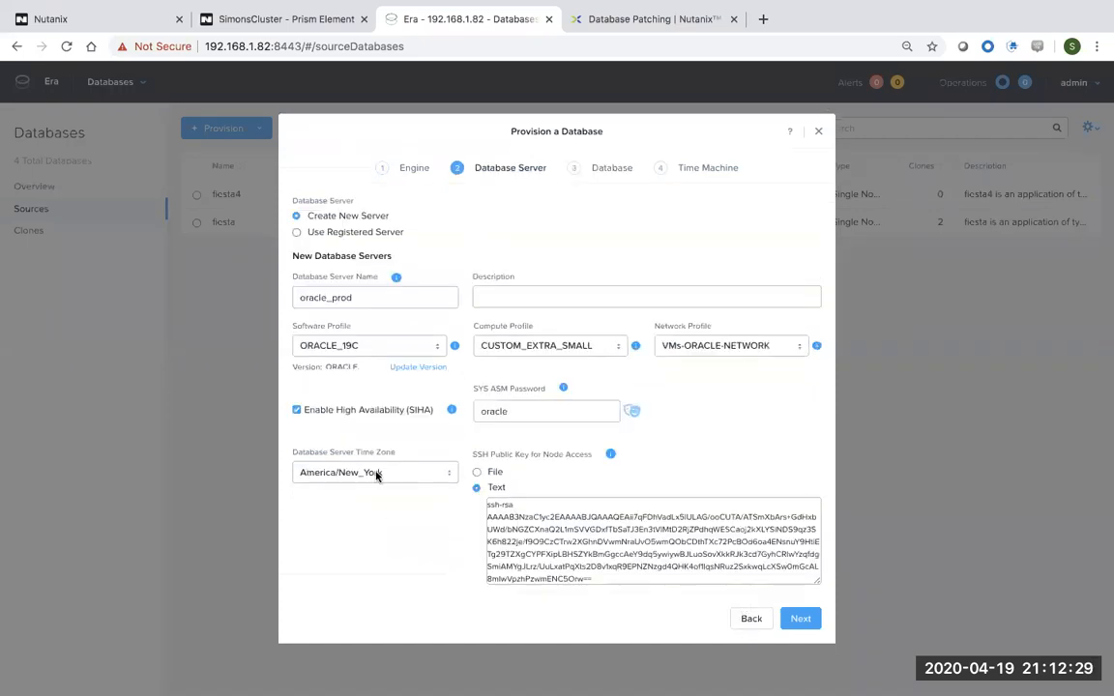
pyautogui.moveTo(387, 412); pyautogui.dragTo(327, 414)
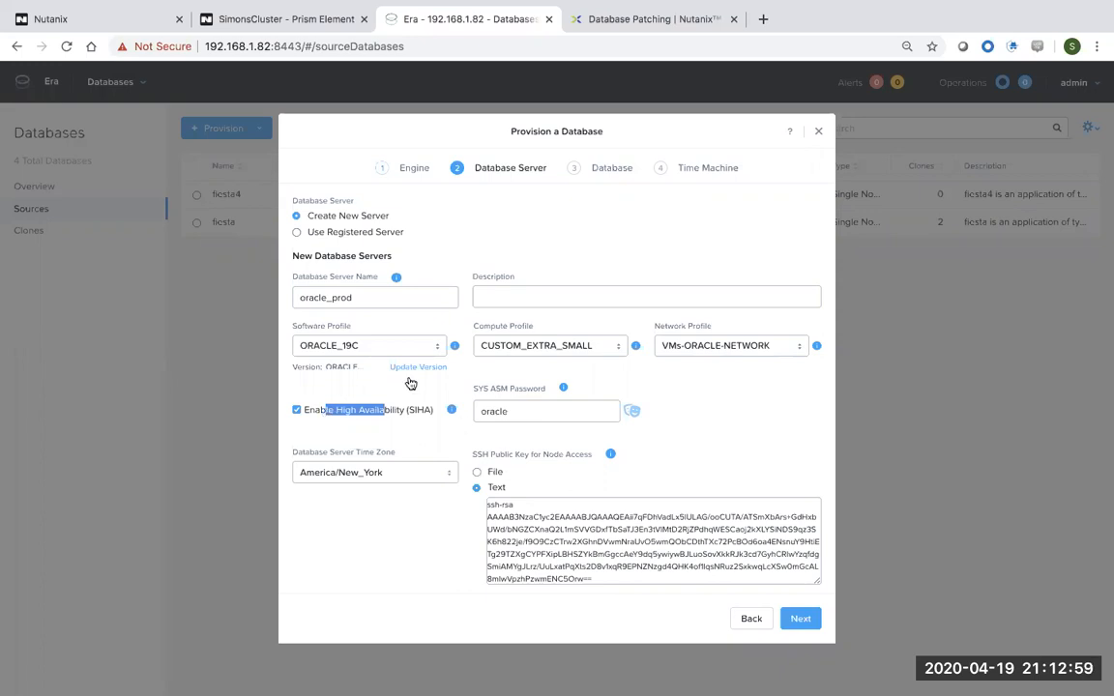
pyautogui.moveTo(360, 301); pyautogui.dragTo(282, 295)
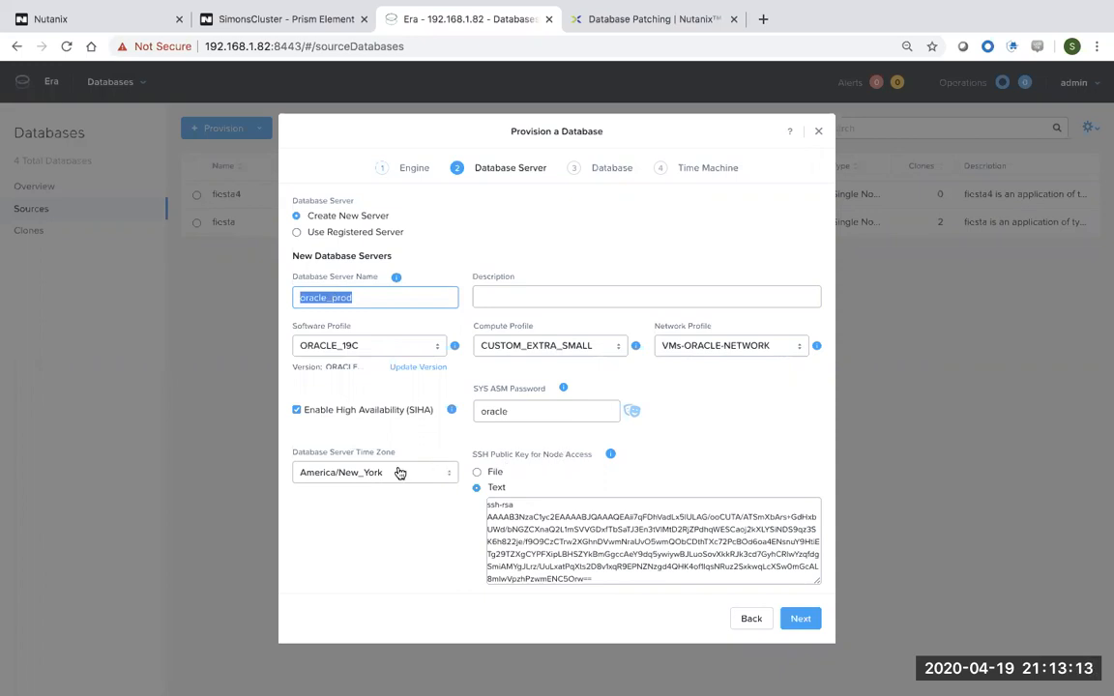
pyautogui.click(803, 618)
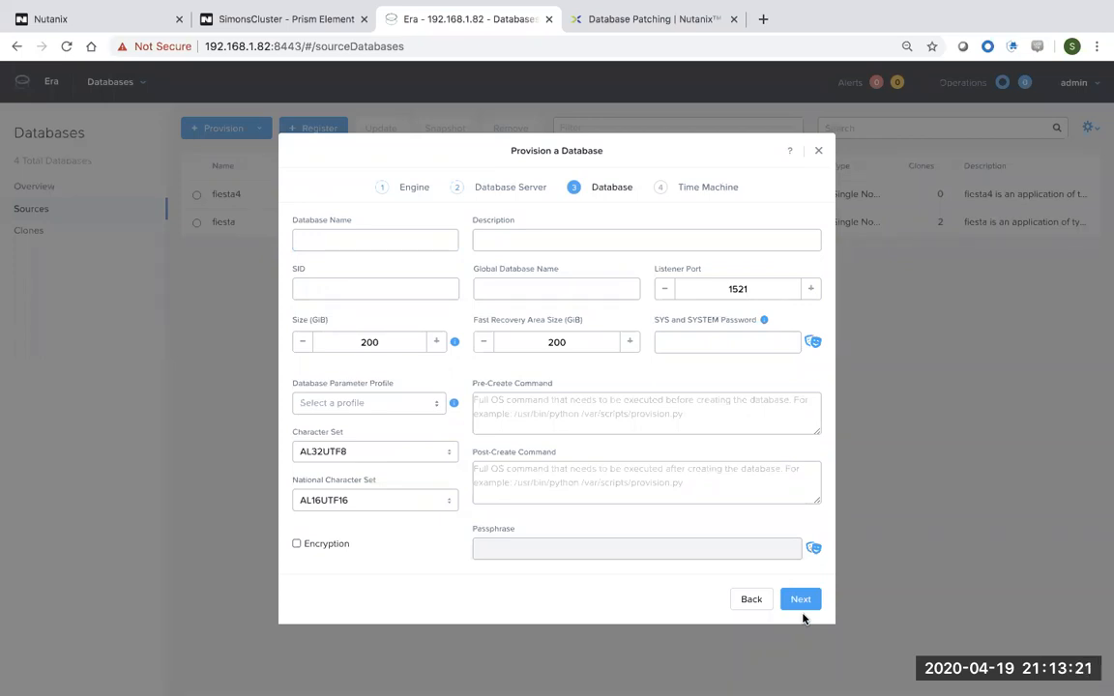
# Name the database proddb with SID prod and the matching global database name.
pyautogui.click(328, 236)
pyautogui.write('prod')
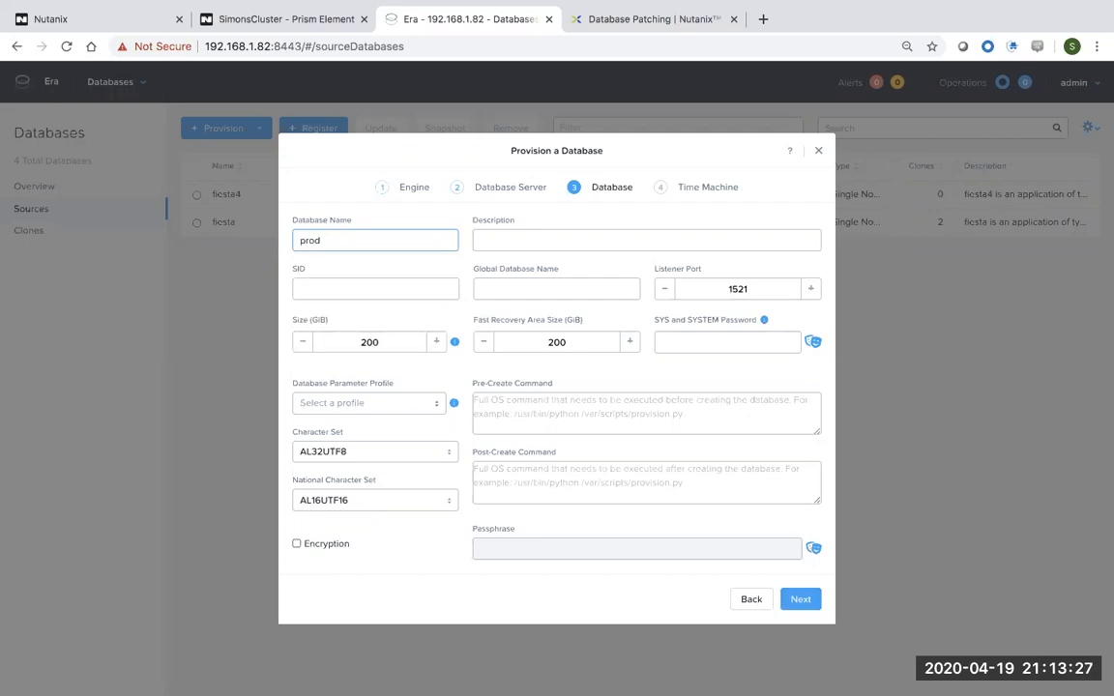
pyautogui.write('db')
pyautogui.click(327, 290)
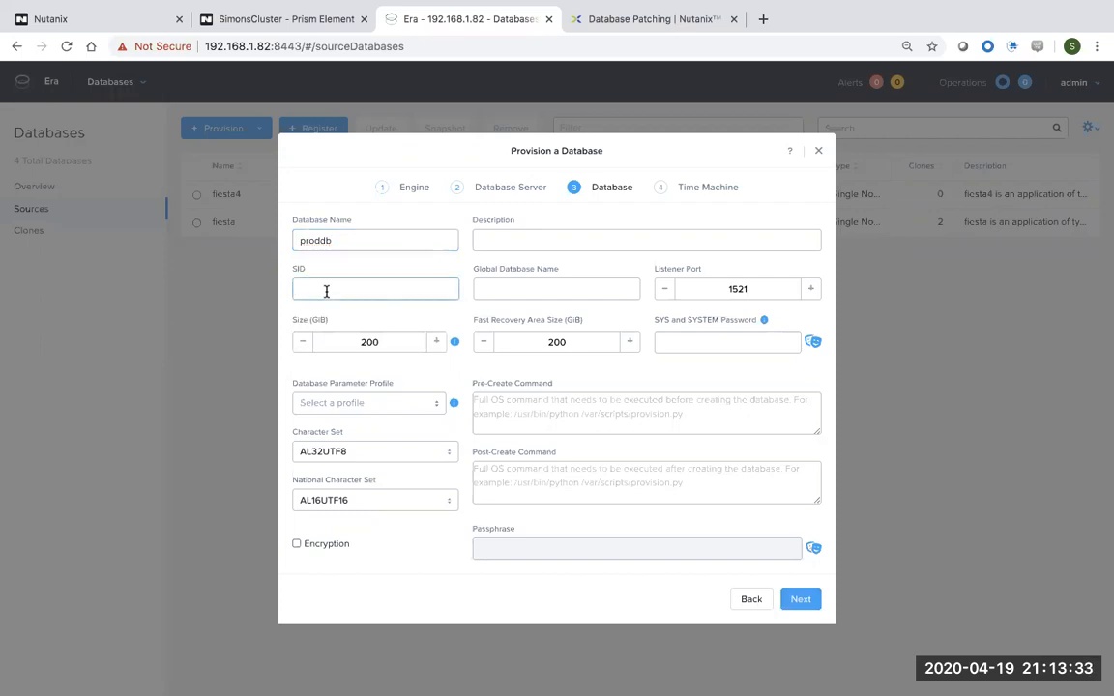
pyautogui.write('prod')
pyautogui.click(545, 292)
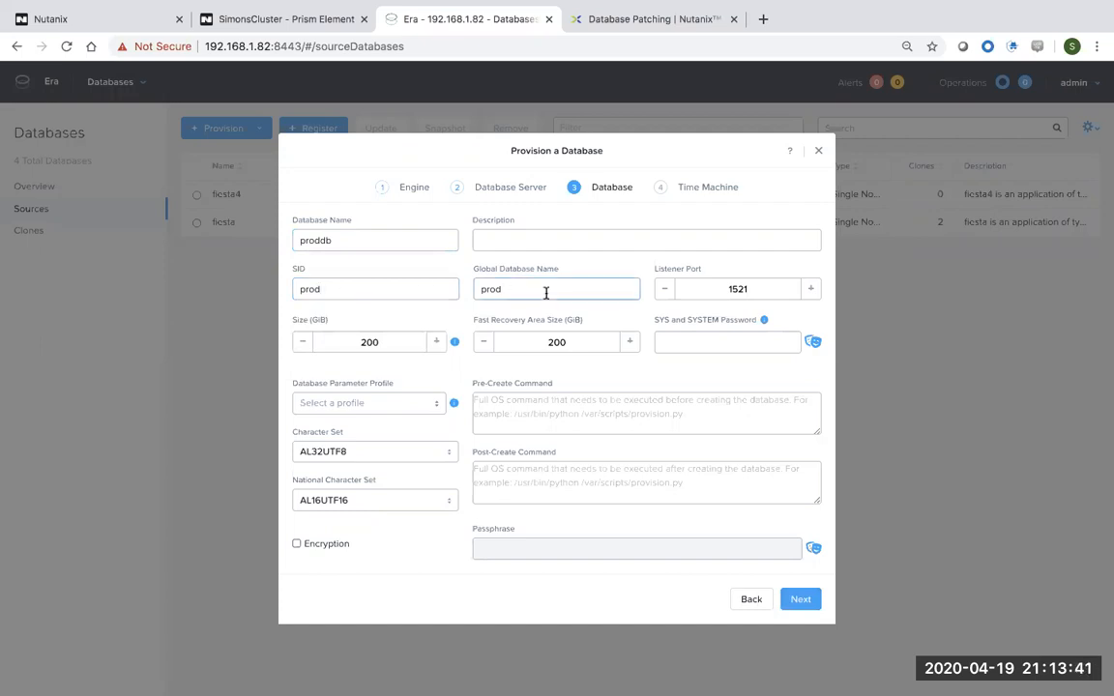
# Enter the SYS/SYSTEM password and choose the DEFAULT_ORACLE_PARAMS parameter profile.
pyautogui.click(692, 340)
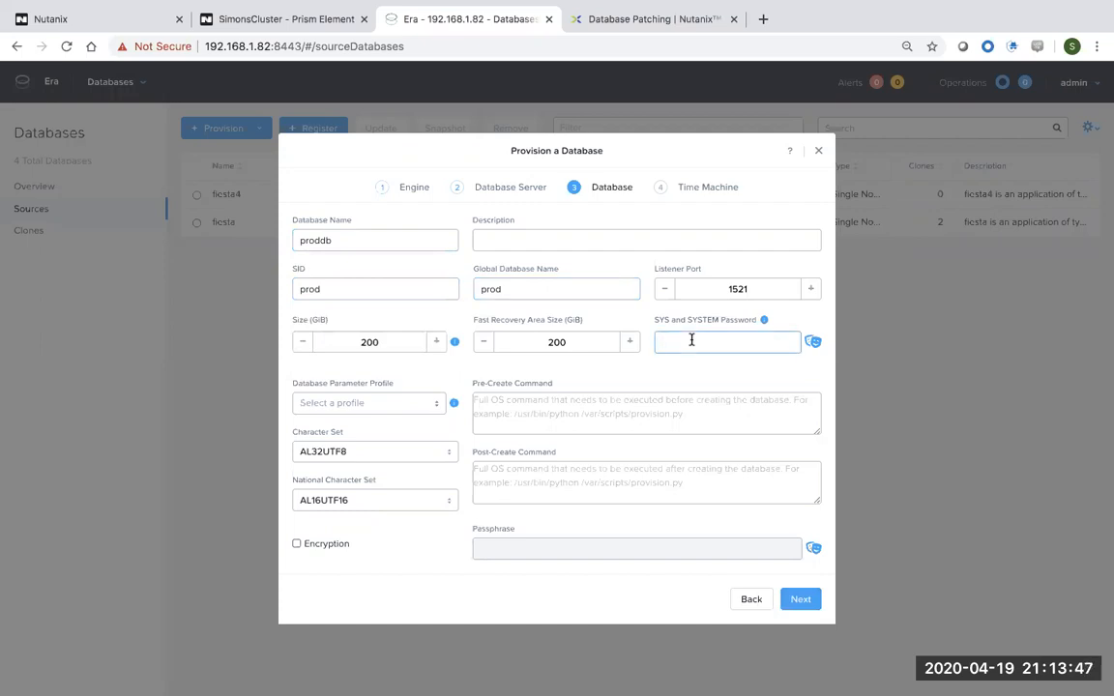
pyautogui.write('••••••••••')
pyautogui.click(815, 344)
pyautogui.click(424, 404)
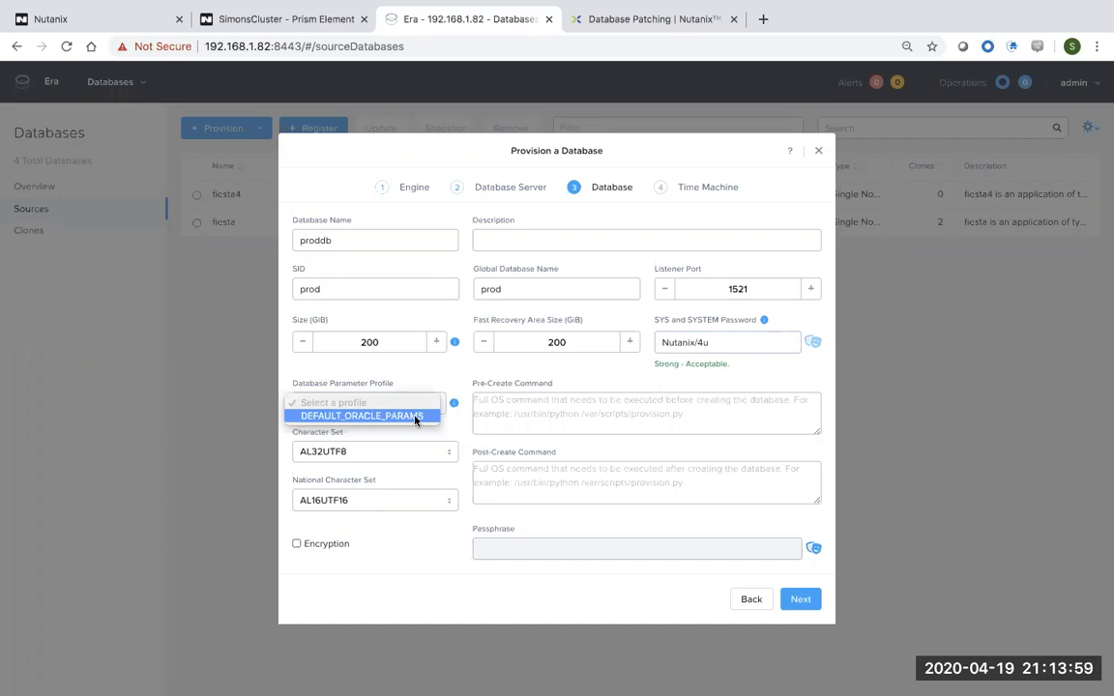
pyautogui.click(416, 416)
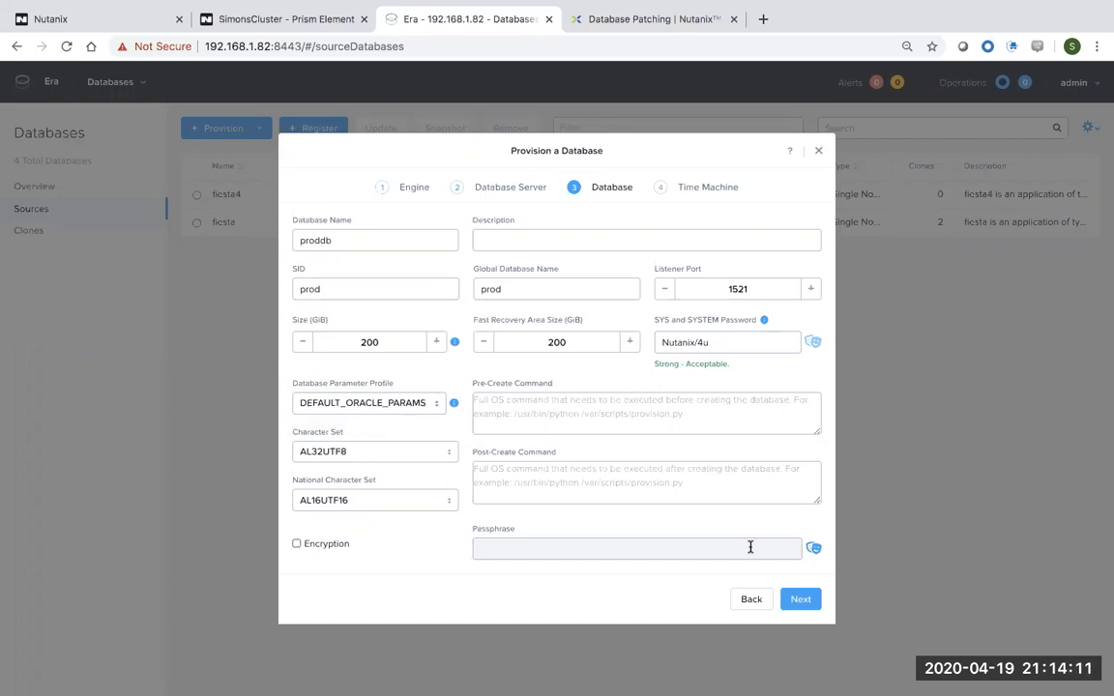
pyautogui.click(802, 600)
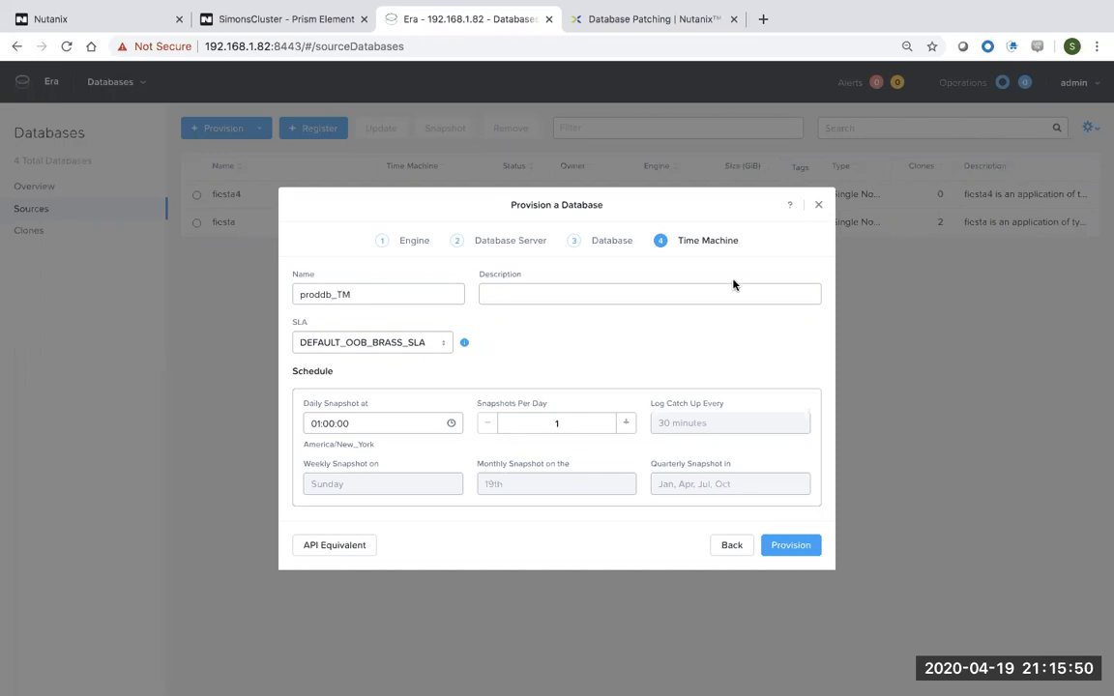
# Assign DEFAULT_OOB_GOLD_SLA to the proddb_TM time machine and launch provisioning.
pyautogui.moveTo(359, 297); pyautogui.dragTo(293, 299)
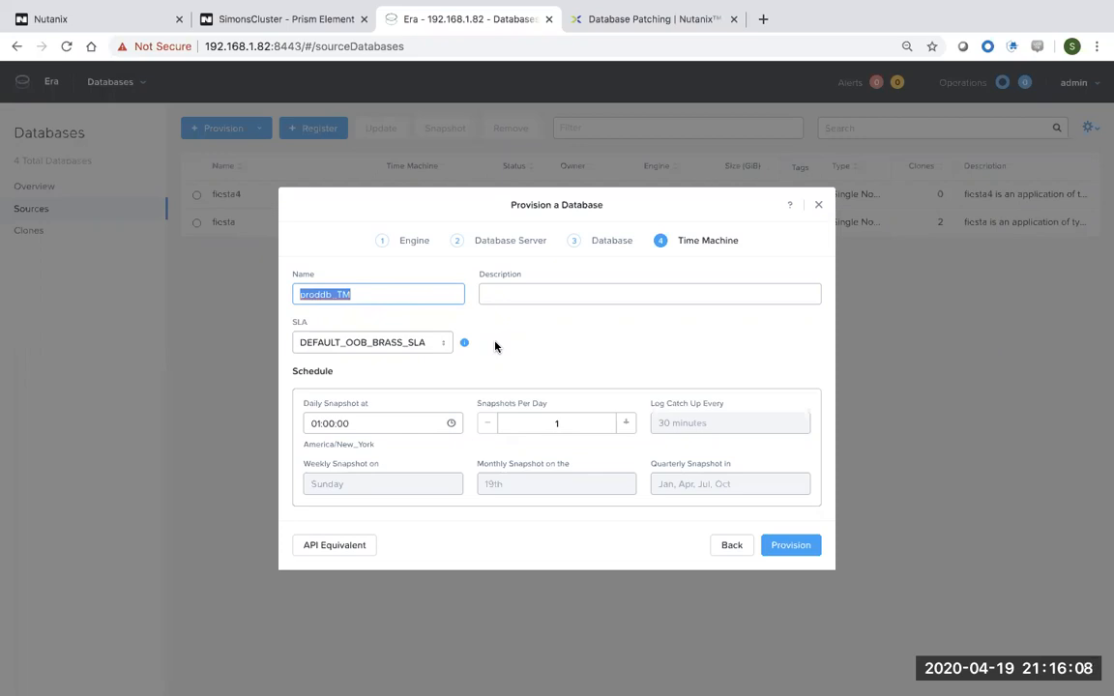
pyautogui.click(428, 346)
pyautogui.click(429, 347)
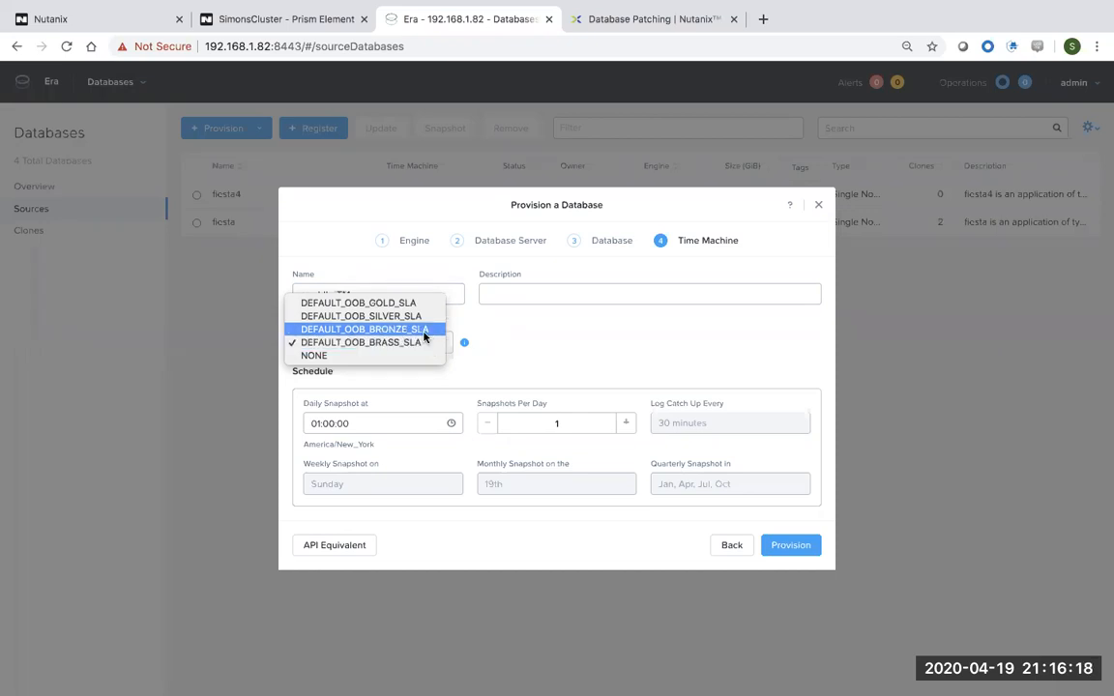
pyautogui.click(421, 305)
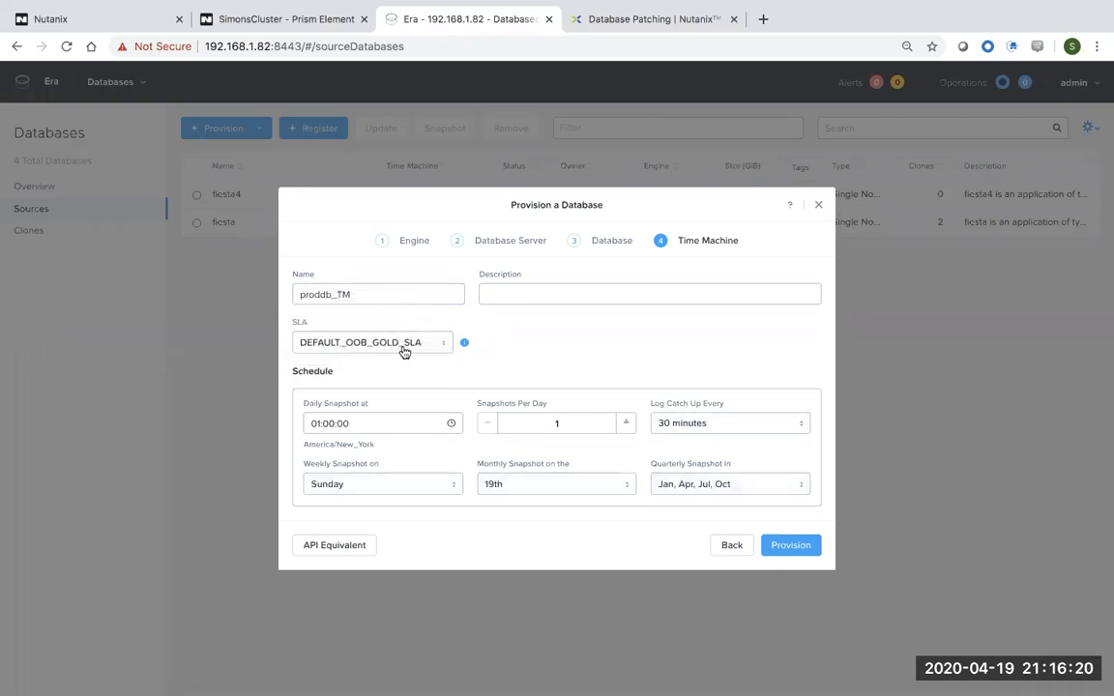
pyautogui.click(354, 423)
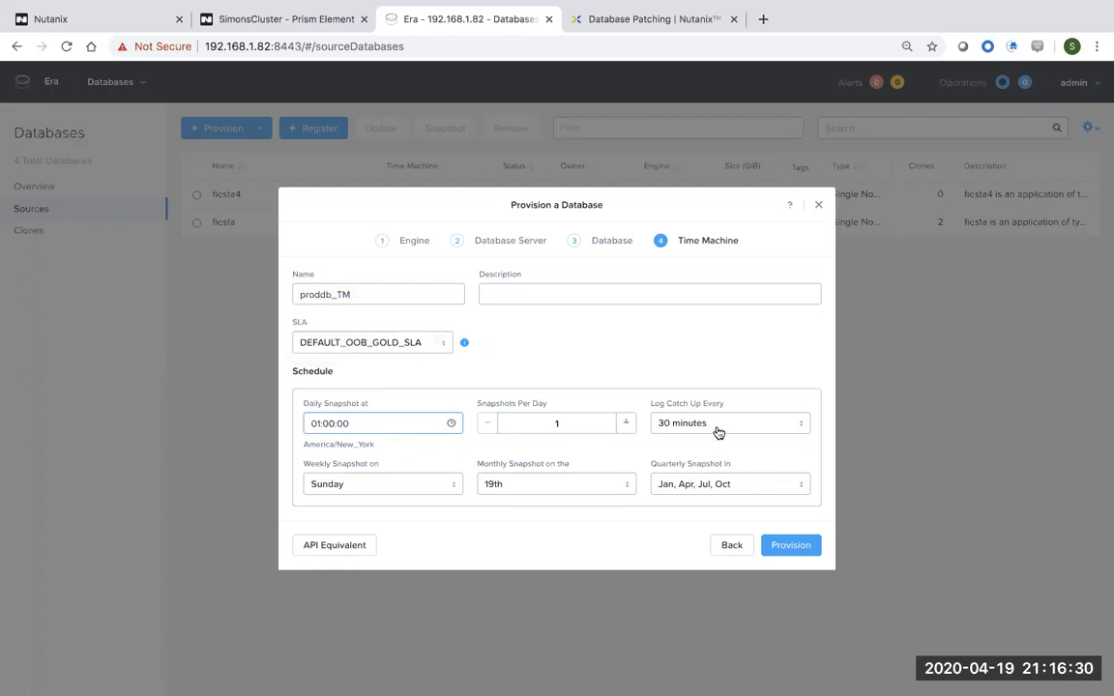
pyautogui.click(789, 547)
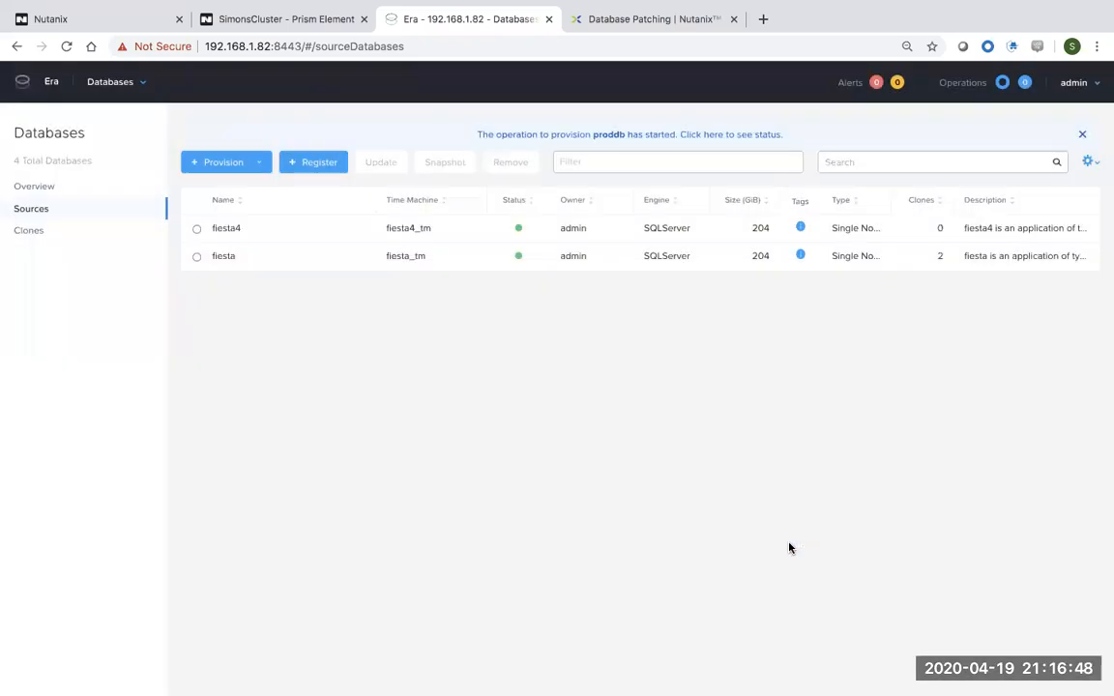
# Open Operations and track the proddb Provision Database operation until it reaches 100%.
pyautogui.click(134, 81)
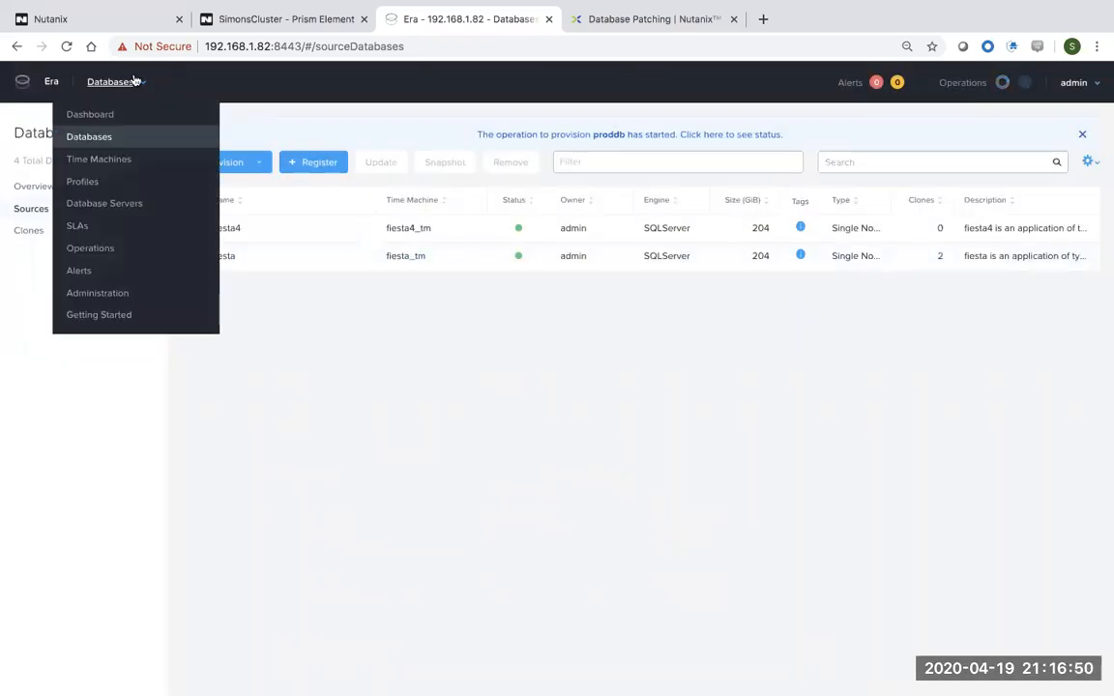
pyautogui.click(96, 248)
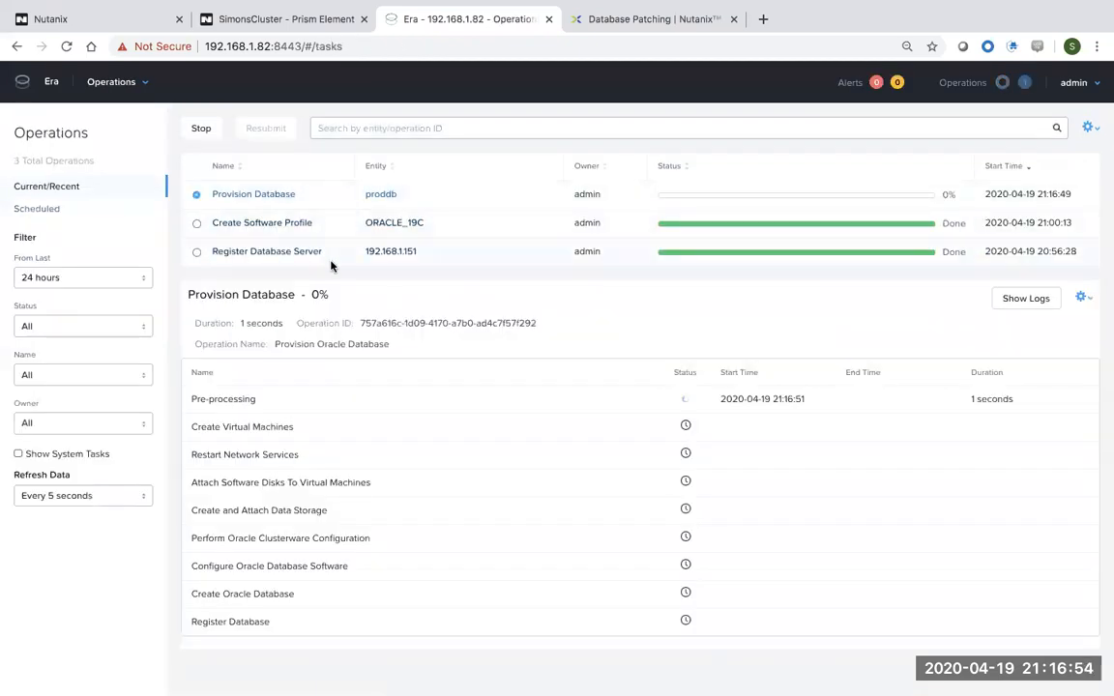
pyautogui.moveTo(323, 251); pyautogui.dragTo(215, 253)
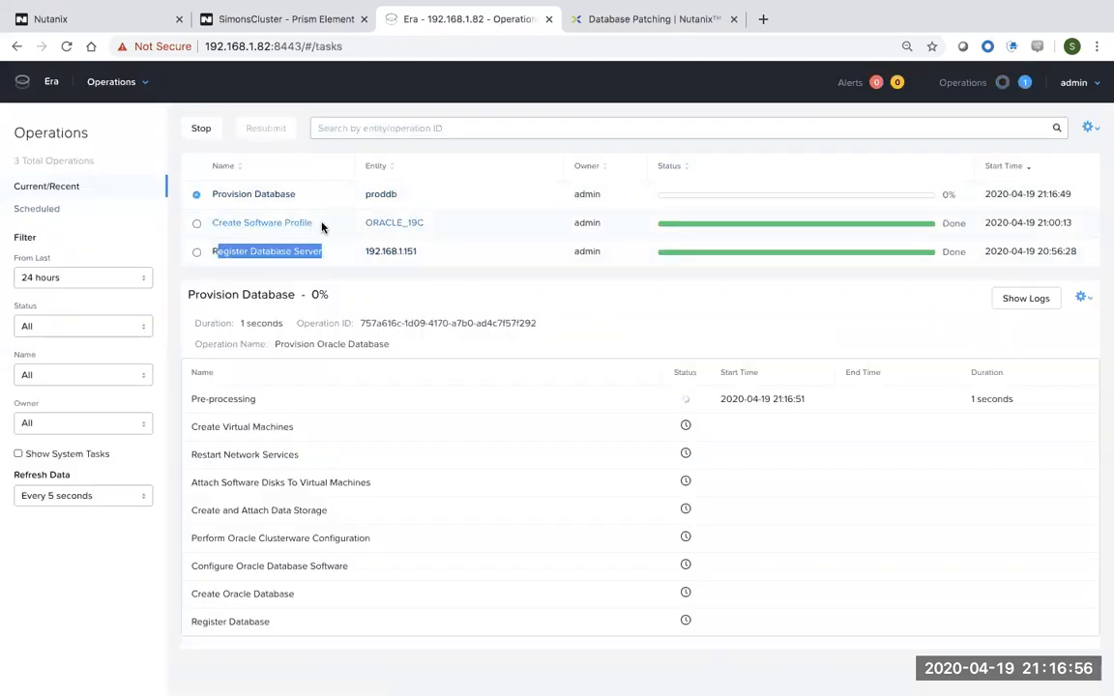
pyautogui.moveTo(312, 223); pyautogui.dragTo(221, 199)
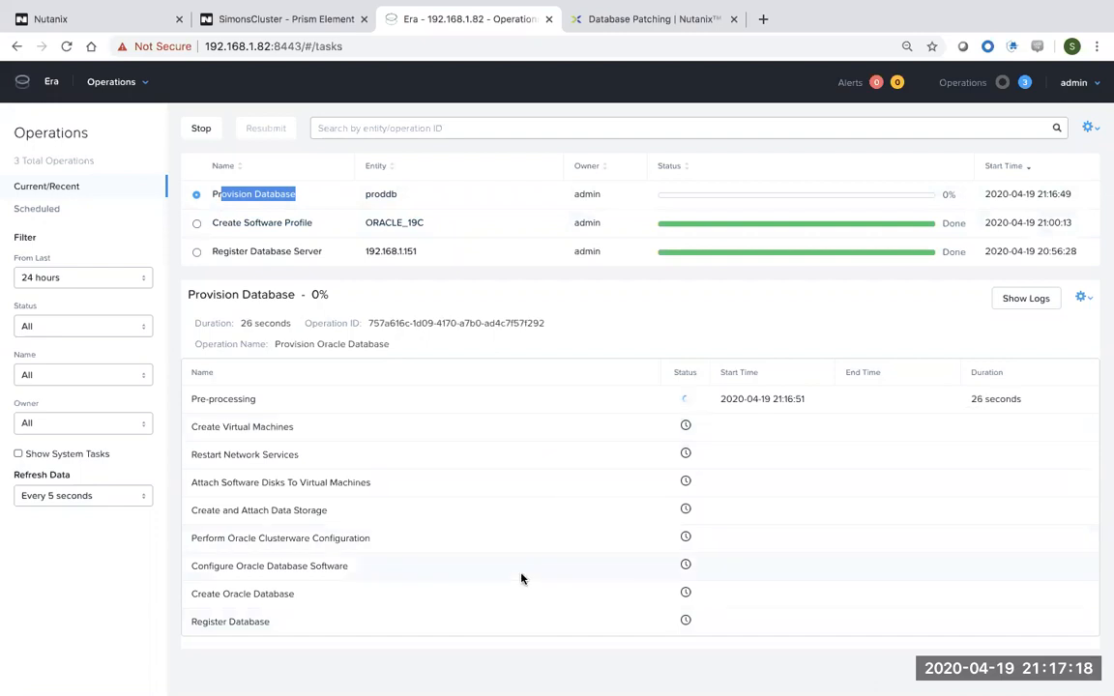
pyautogui.moveTo(391, 618); pyautogui.dragTo(205, 398)
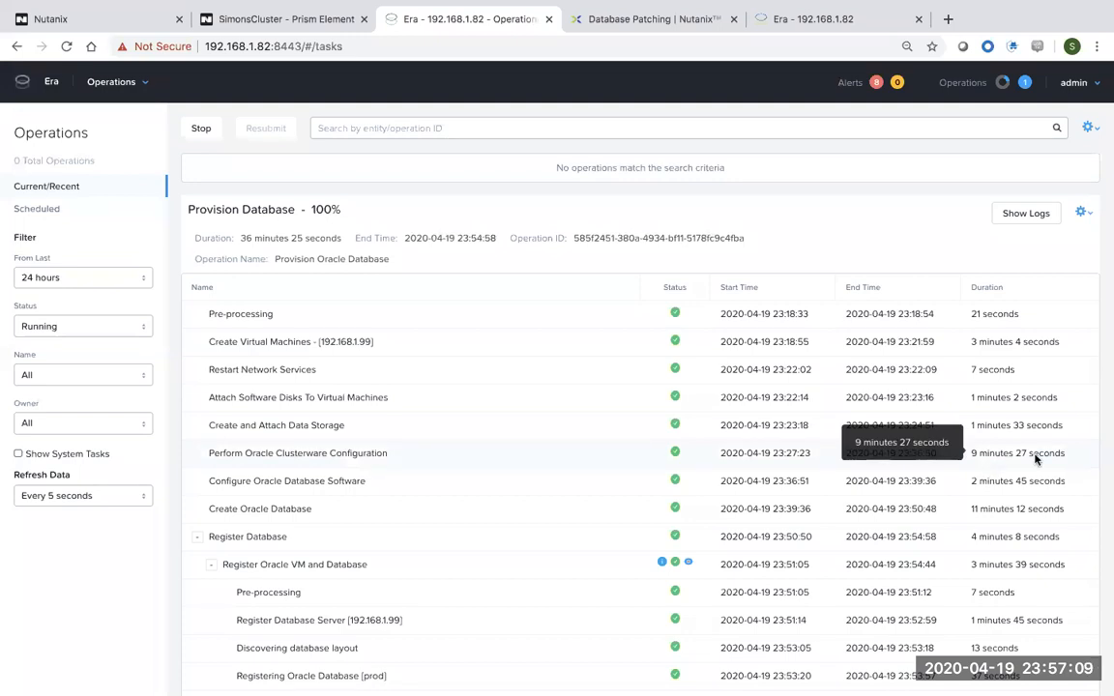
pyautogui.moveTo(299, 207); pyautogui.dragTo(231, 209)
pyautogui.click(186, 213)
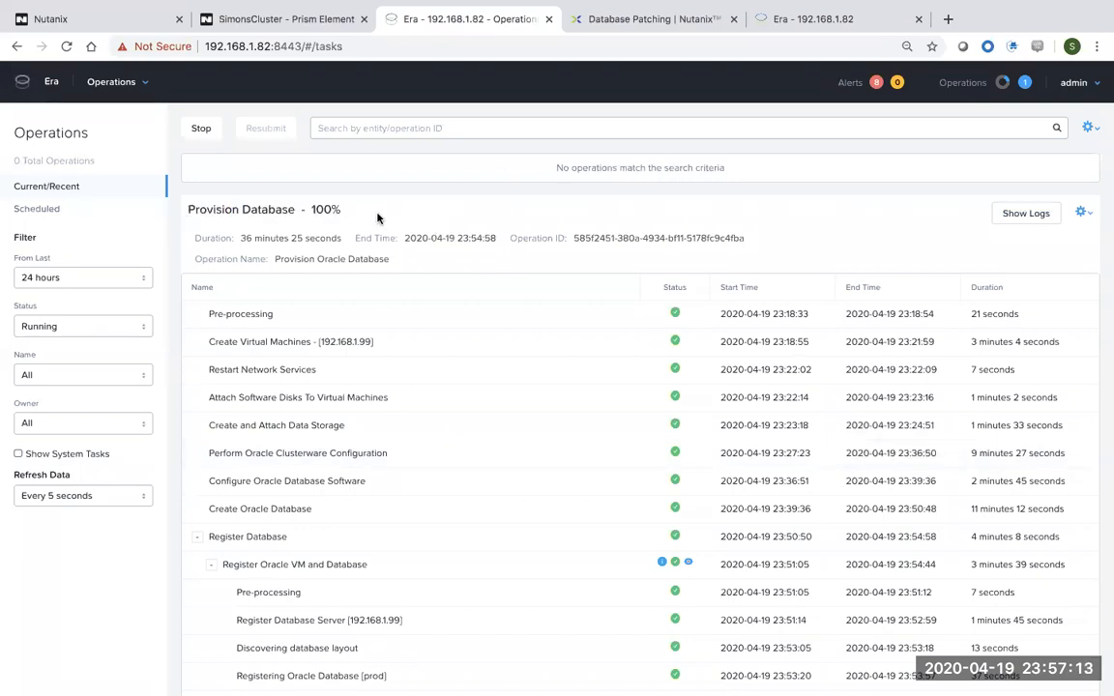
pyautogui.moveTo(238, 238); pyautogui.dragTo(340, 237)
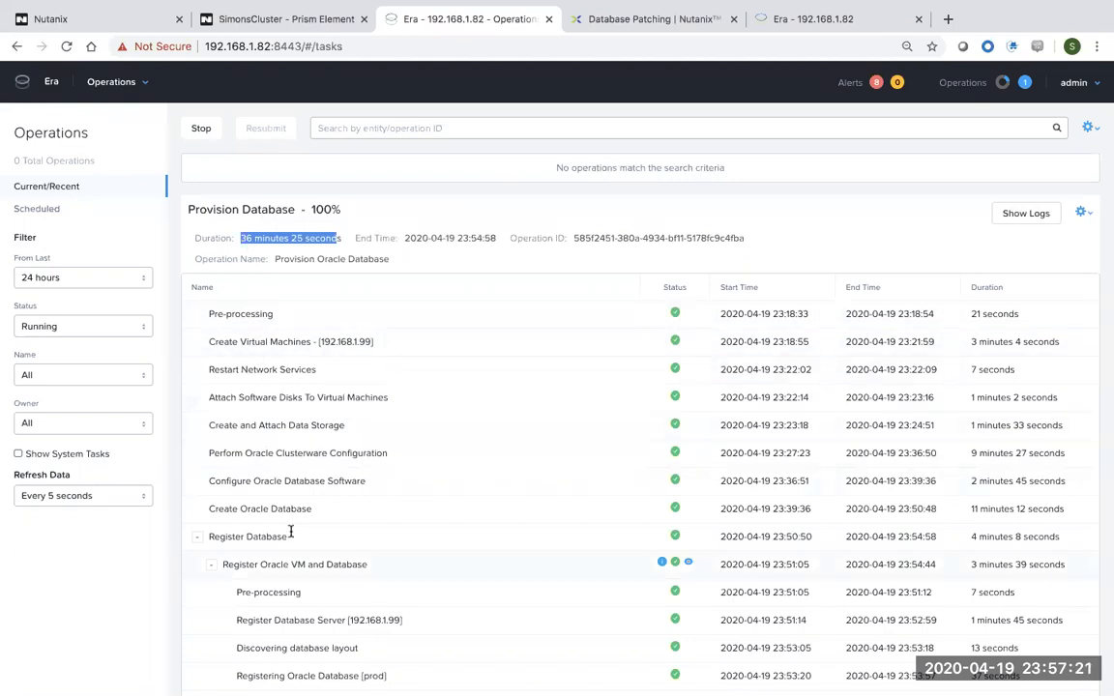
pyautogui.scroll(-1, 291, 529)
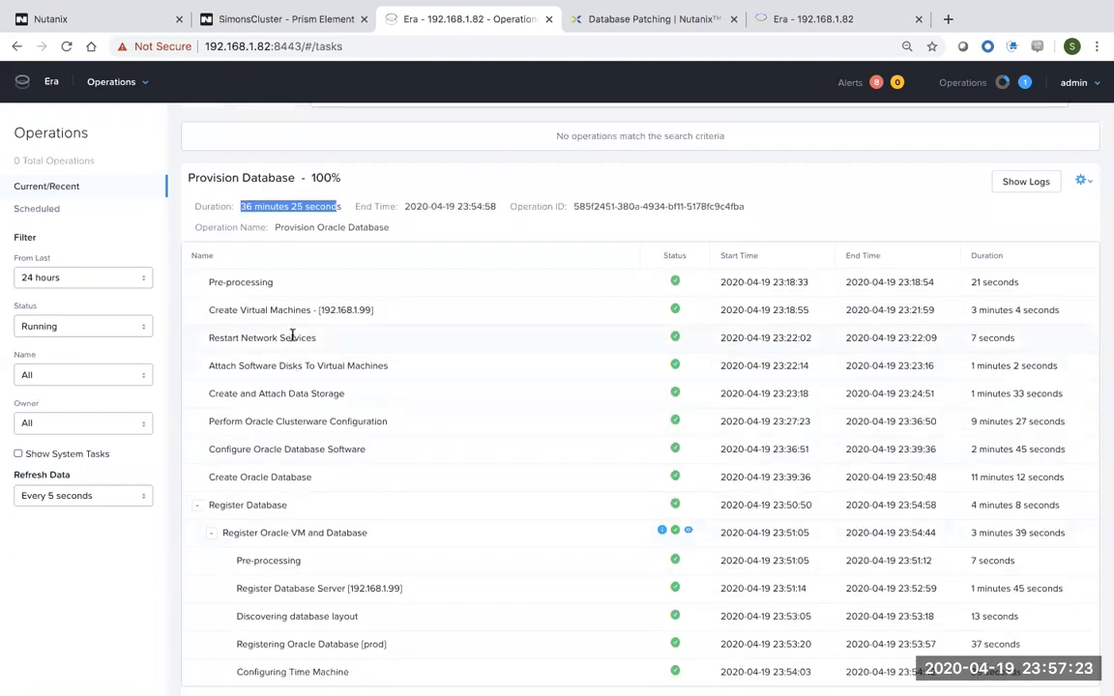
pyautogui.moveTo(220, 450); pyautogui.dragTo(312, 451)
pyautogui.moveTo(239, 477); pyautogui.dragTo(288, 505)
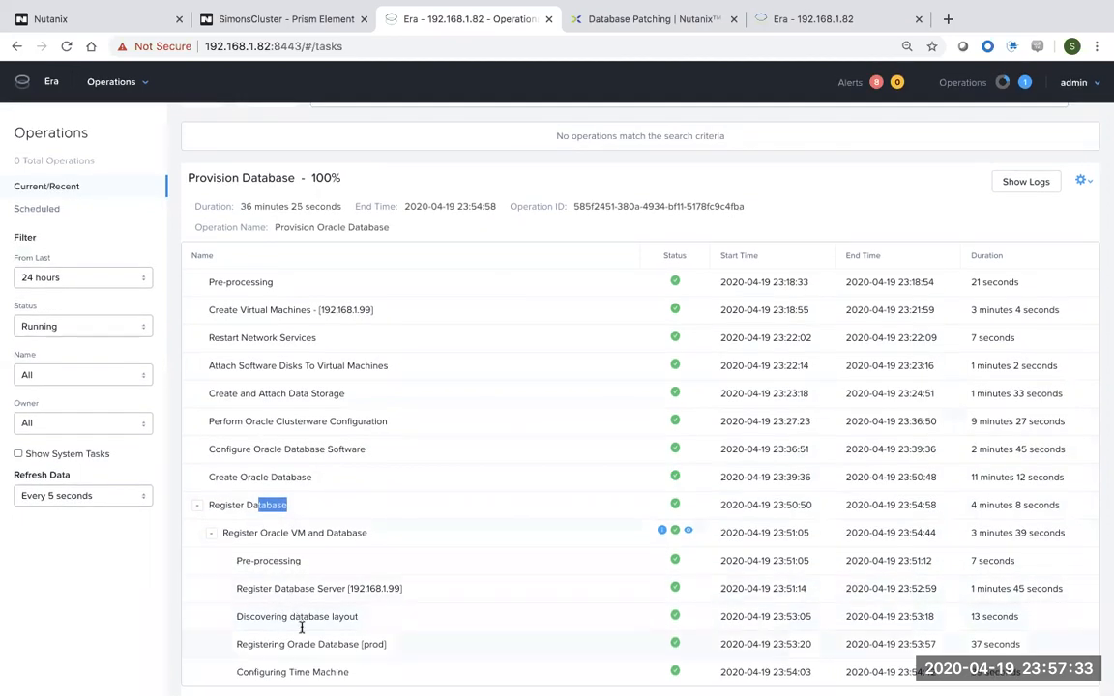
pyautogui.moveTo(271, 674); pyautogui.dragTo(350, 674)
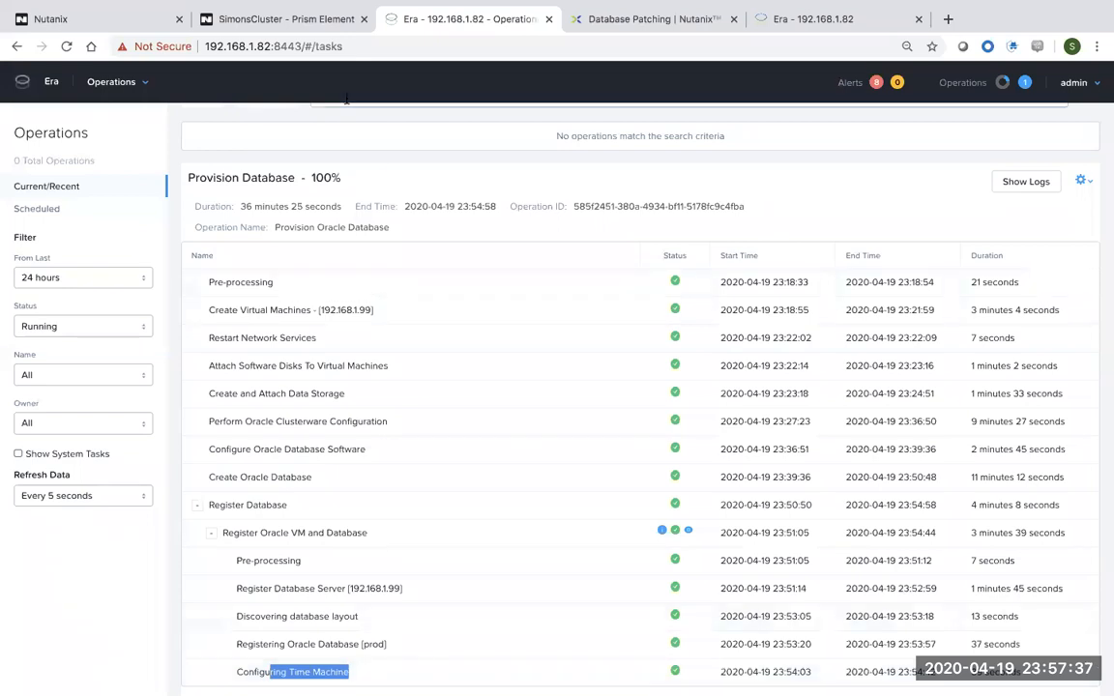
# Review oracle_prod, oracle_base and oracle_patched in the VM table, noting oracle_patched's IP 192.168.1.118.
pyautogui.click(304, 23)
pyautogui.moveTo(294, 279)
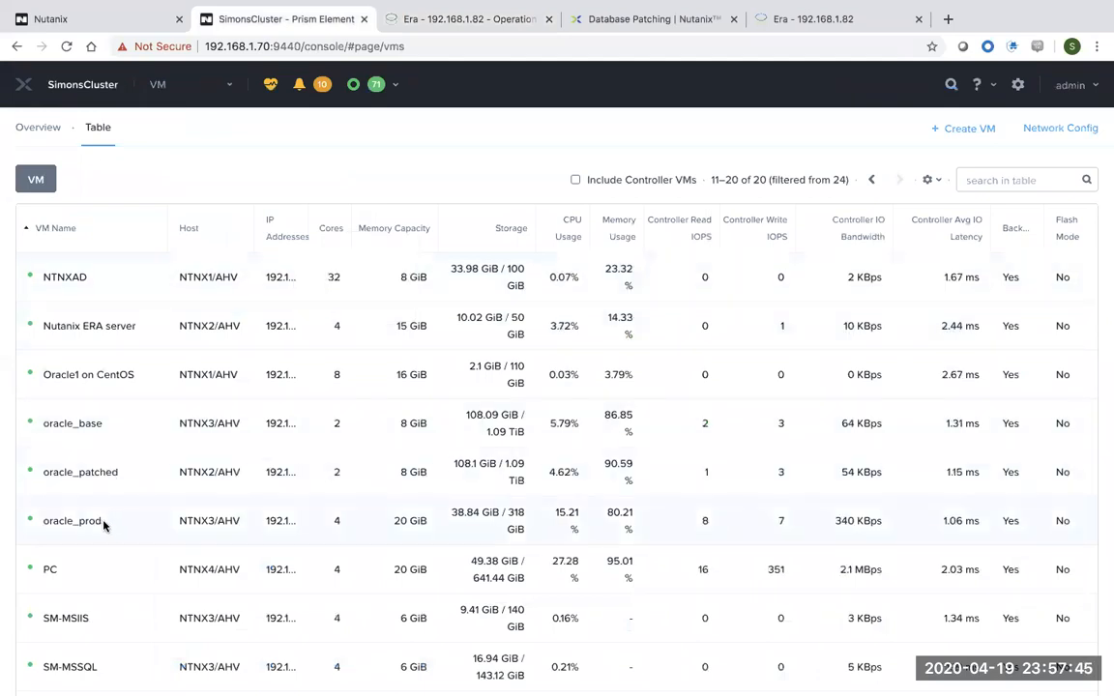
pyautogui.moveTo(103, 523); pyautogui.dragTo(40, 524)
pyautogui.moveTo(279, 530)
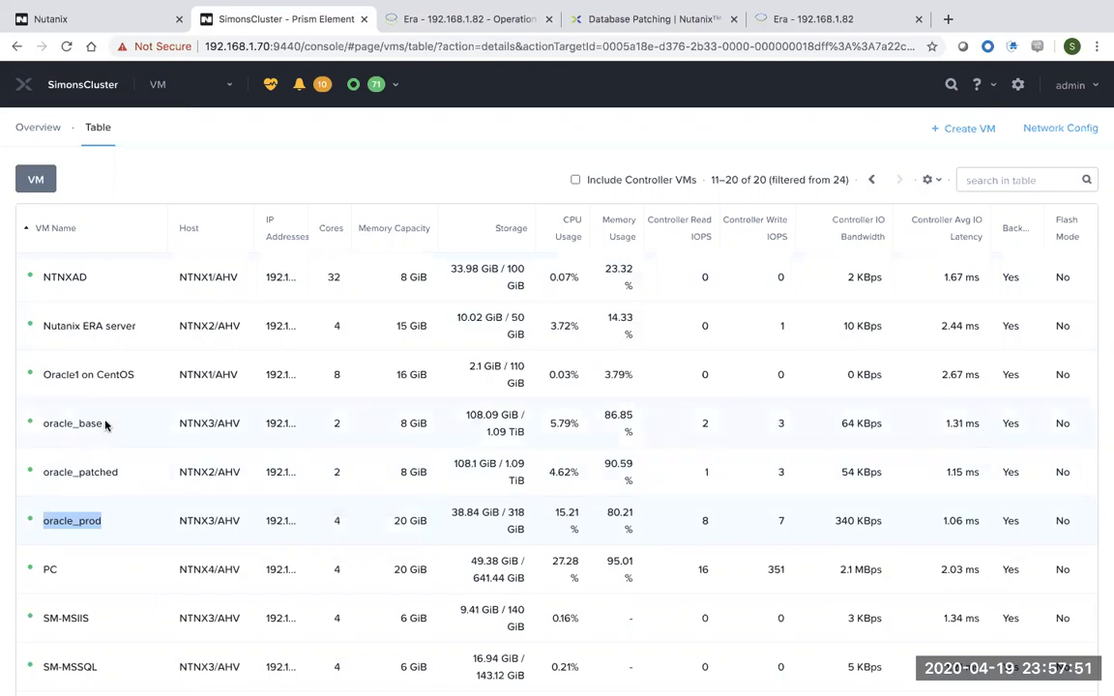
pyautogui.moveTo(107, 426); pyautogui.dragTo(30, 426)
pyautogui.moveTo(119, 475); pyautogui.dragTo(44, 481)
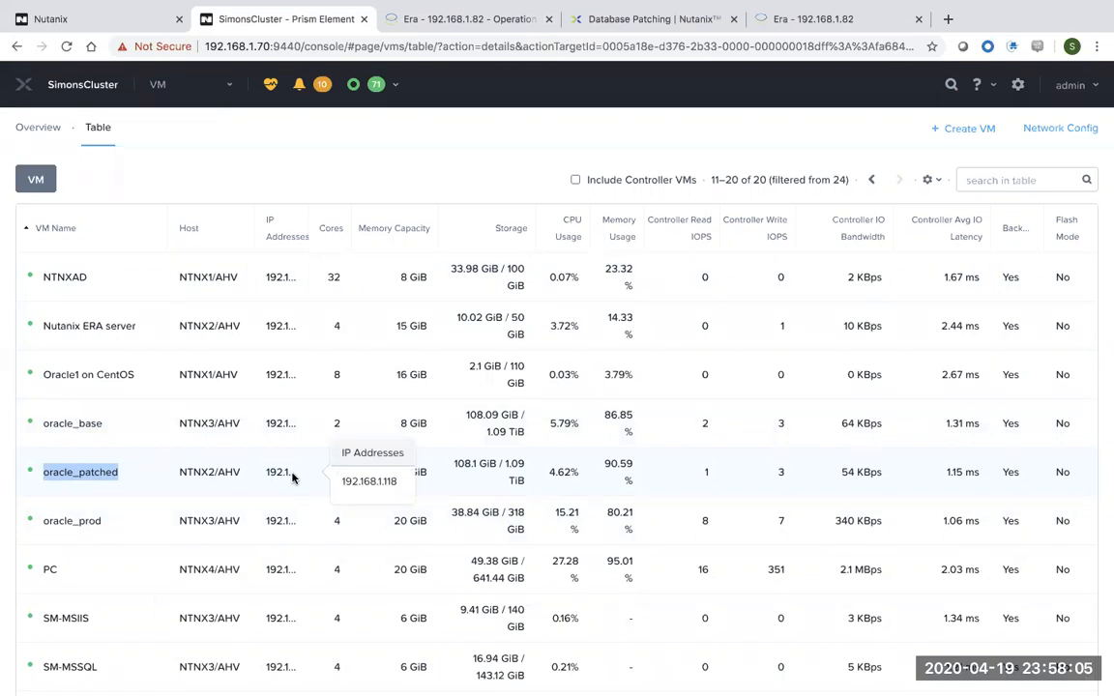
pyautogui.hotkey('ctrl', 'Right')
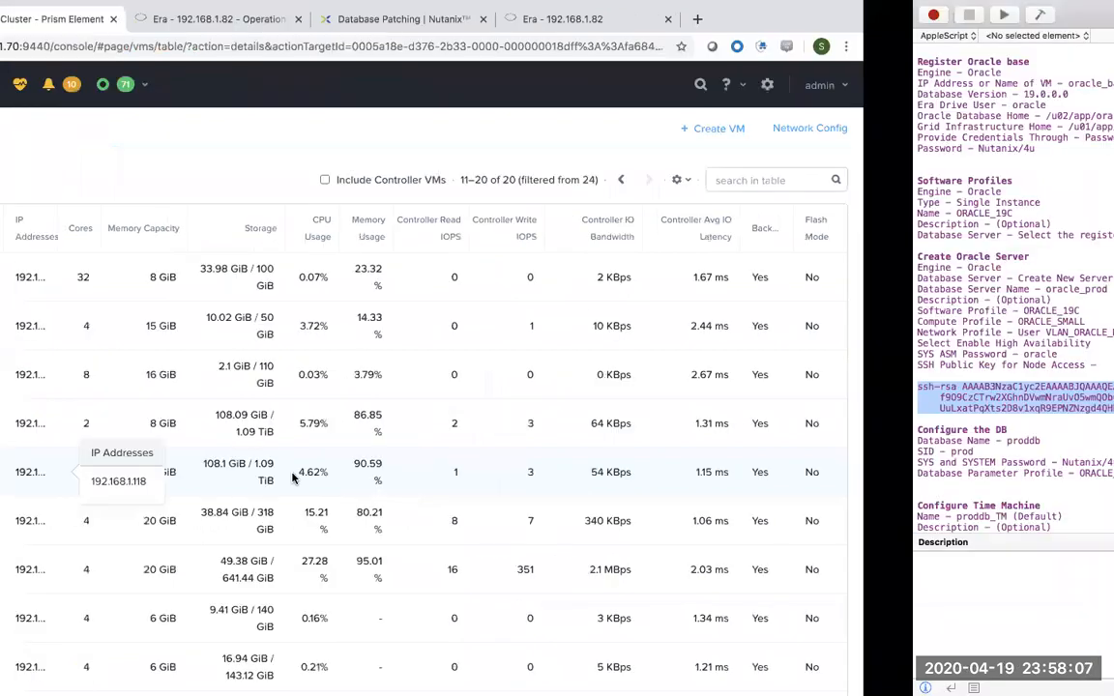
# SSH into 192.168.1.118 as root with the password and cd into Downloads.
pyautogui.hotkey('ctrl', 'Right')
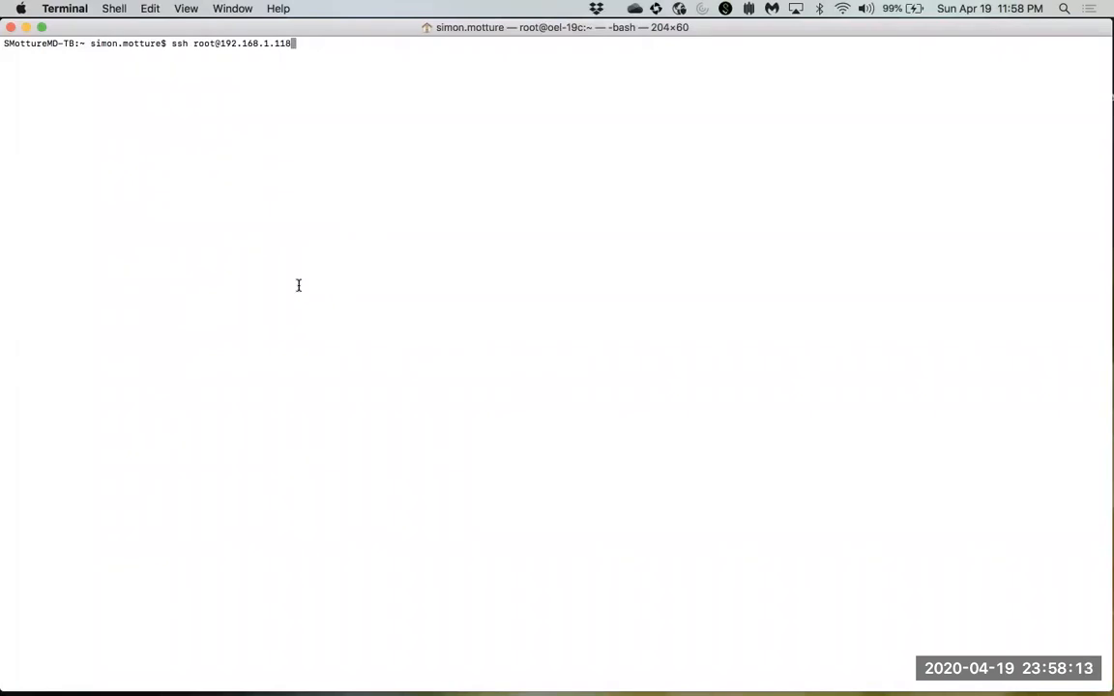
pyautogui.press('Return')
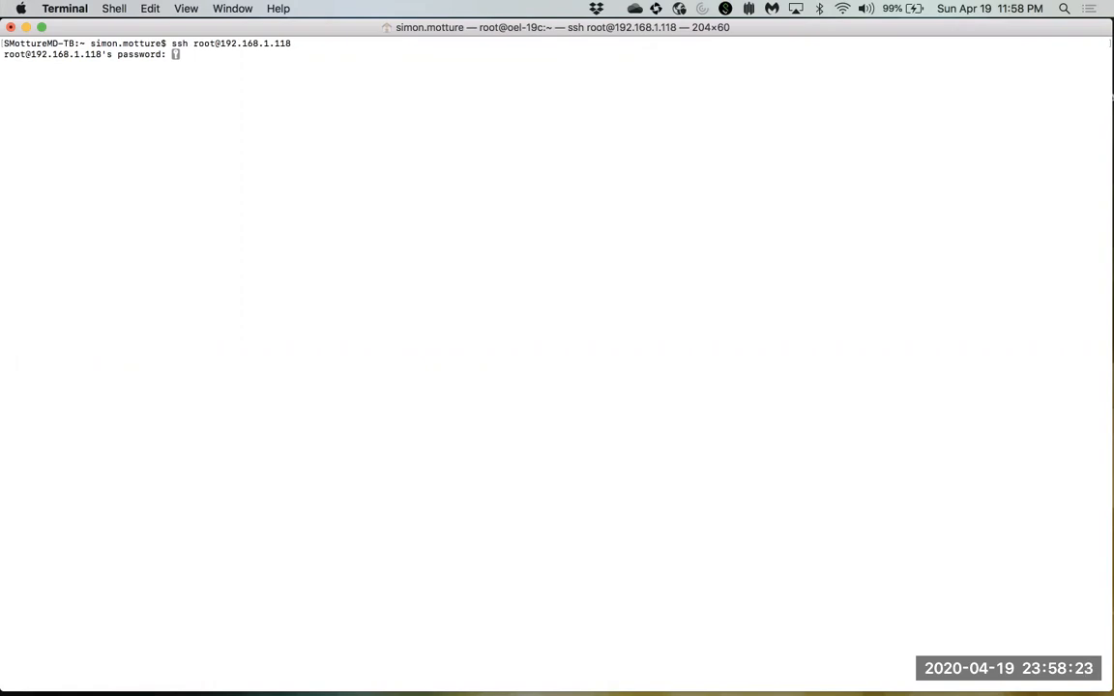
pyautogui.press('Return')
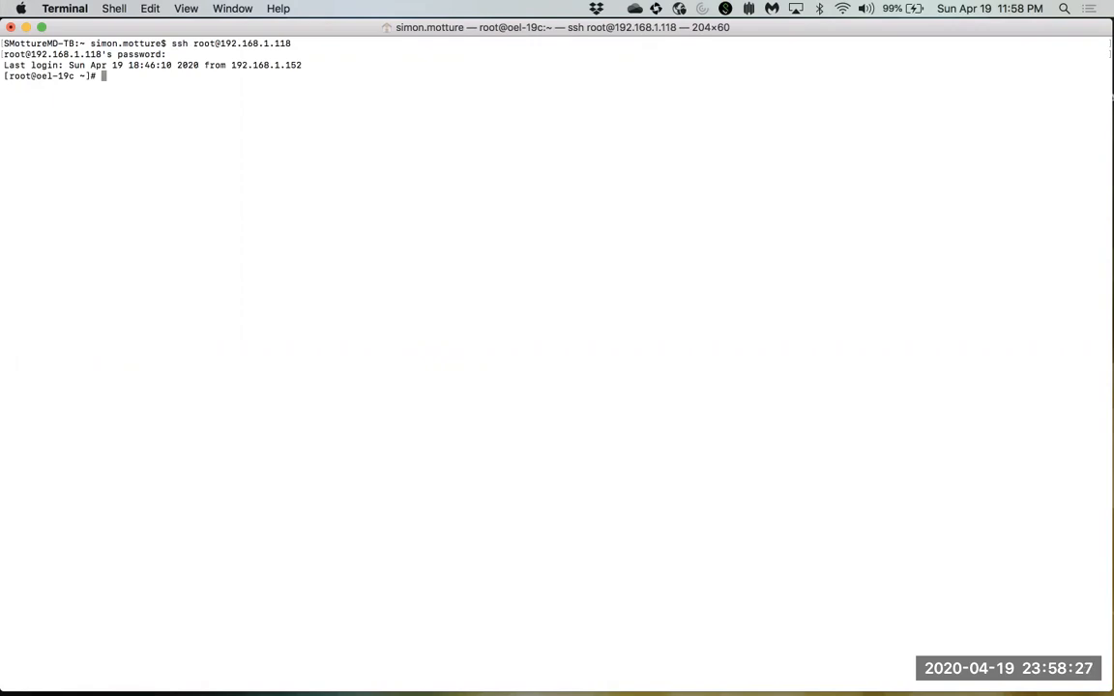
pyautogui.write('cd Downloads')
pyautogui.press('Return')
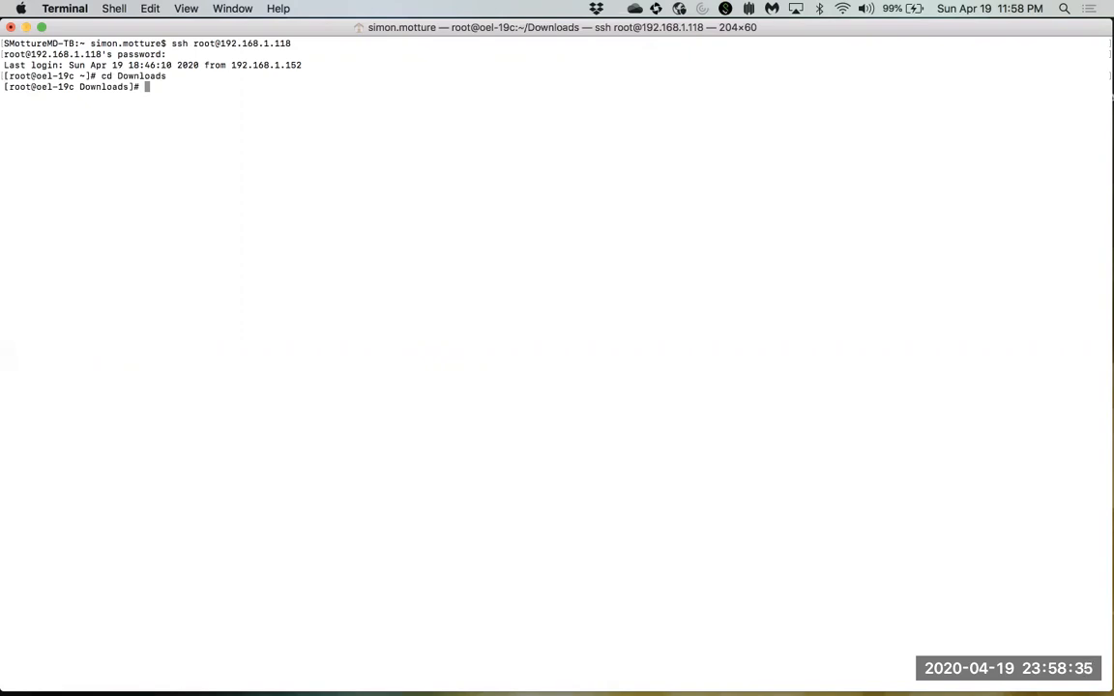
# Run ./applypsu.sh on oel-19c, confirm the install prompt, and mark the 20 min 3 s patching time.
pyautogui.write('./applypsu.sh')
pyautogui.press('Return')
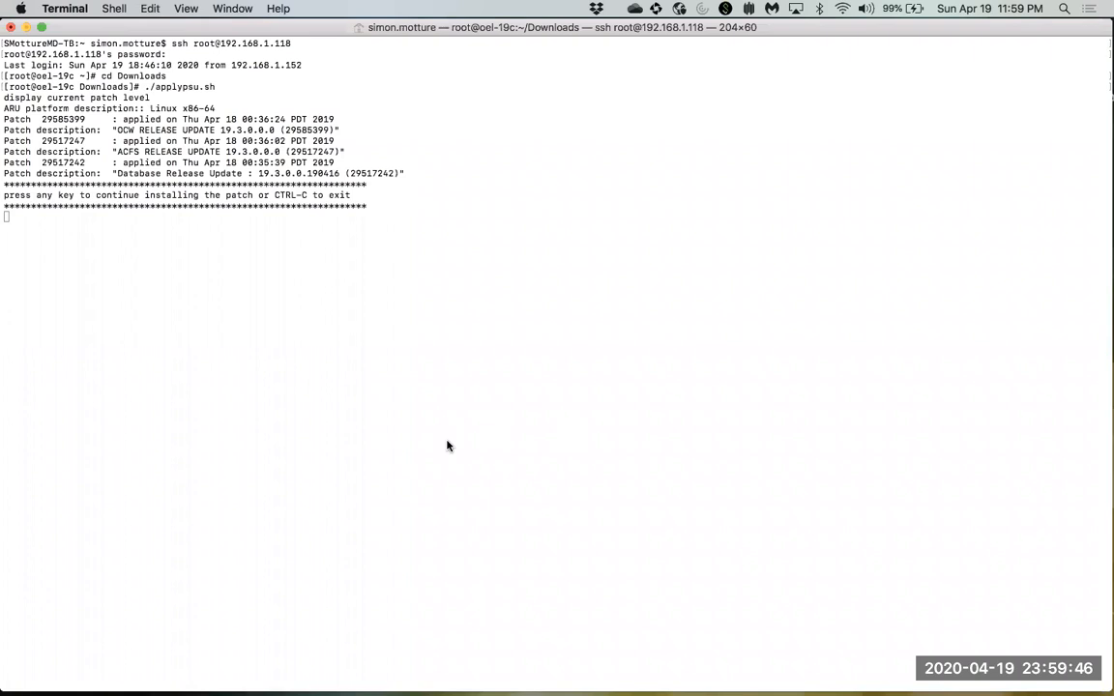
pyautogui.click(340, 357)
pyautogui.press('space')
pyautogui.press('Return')
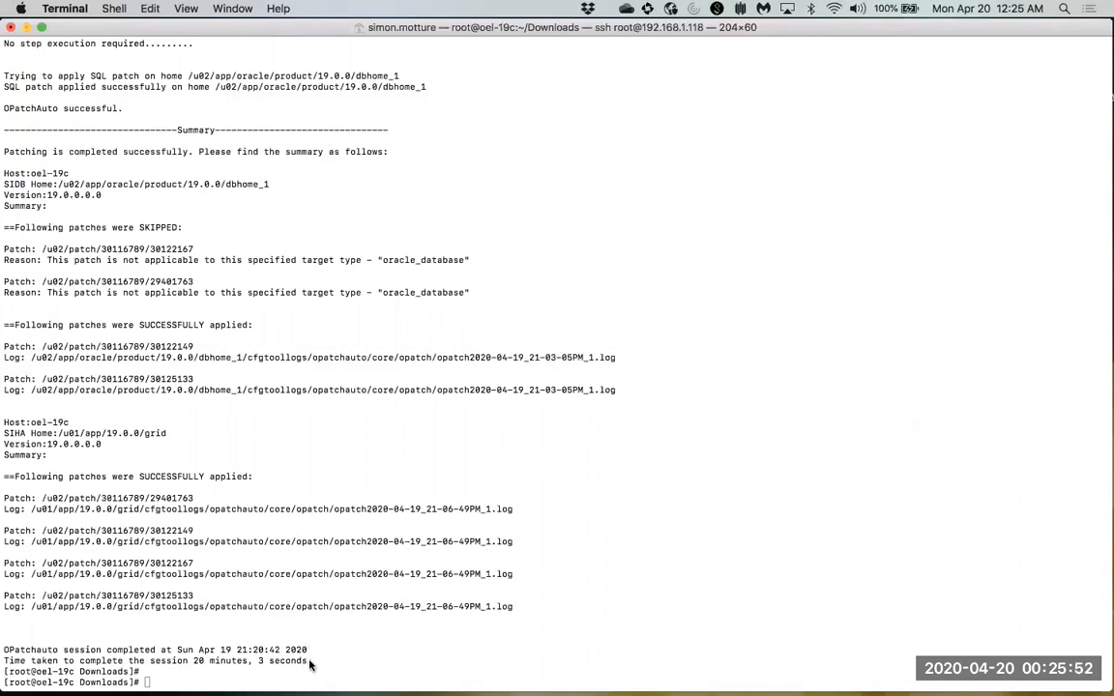
pyautogui.moveTo(306, 661); pyautogui.dragTo(190, 661)
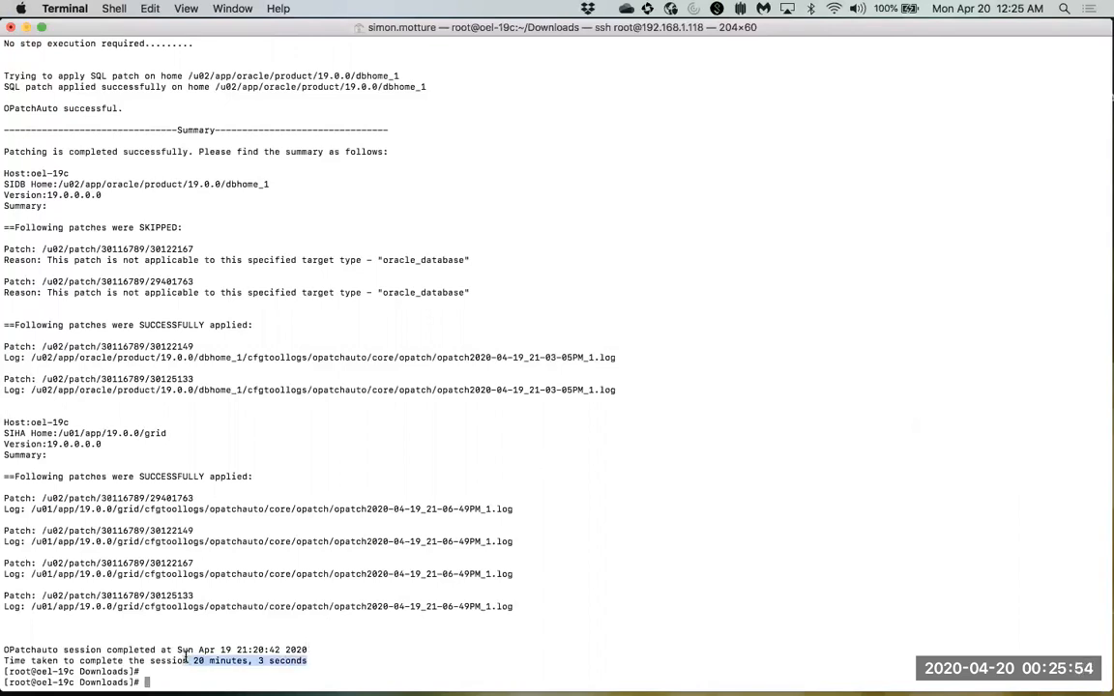
pyautogui.hotkey('ctrl', 'Left')
pyautogui.hotkey('ctrl', 'Left')
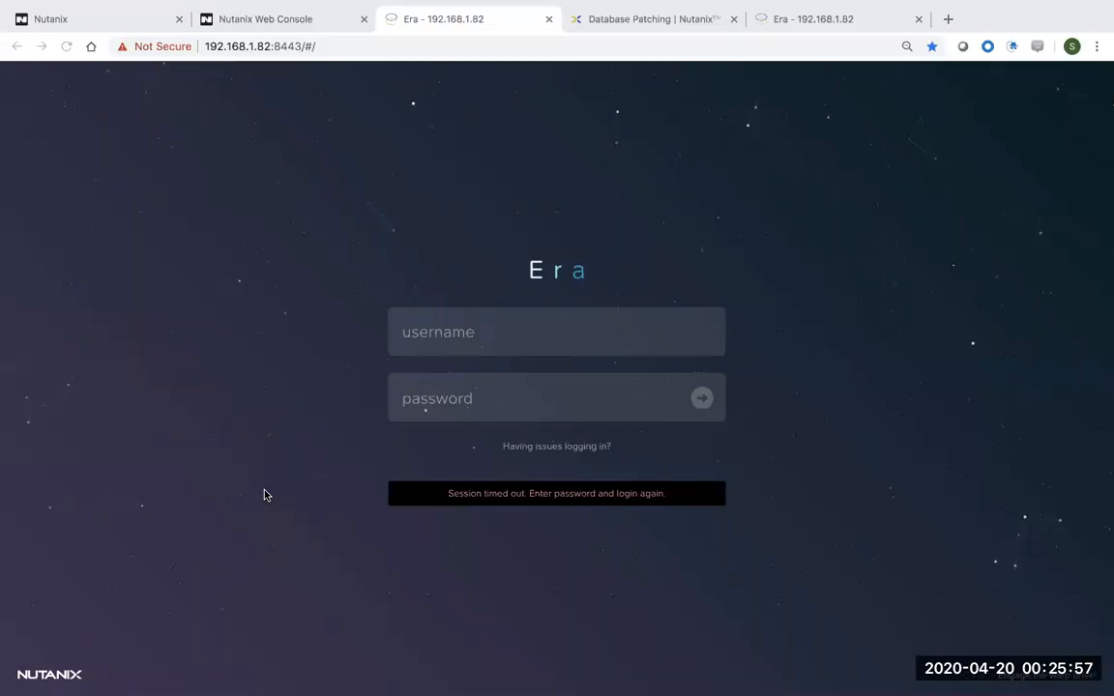
# Log back in to Nutanix Era as admin with the account password.
pyautogui.click(490, 336)
pyautogui.write('admin')
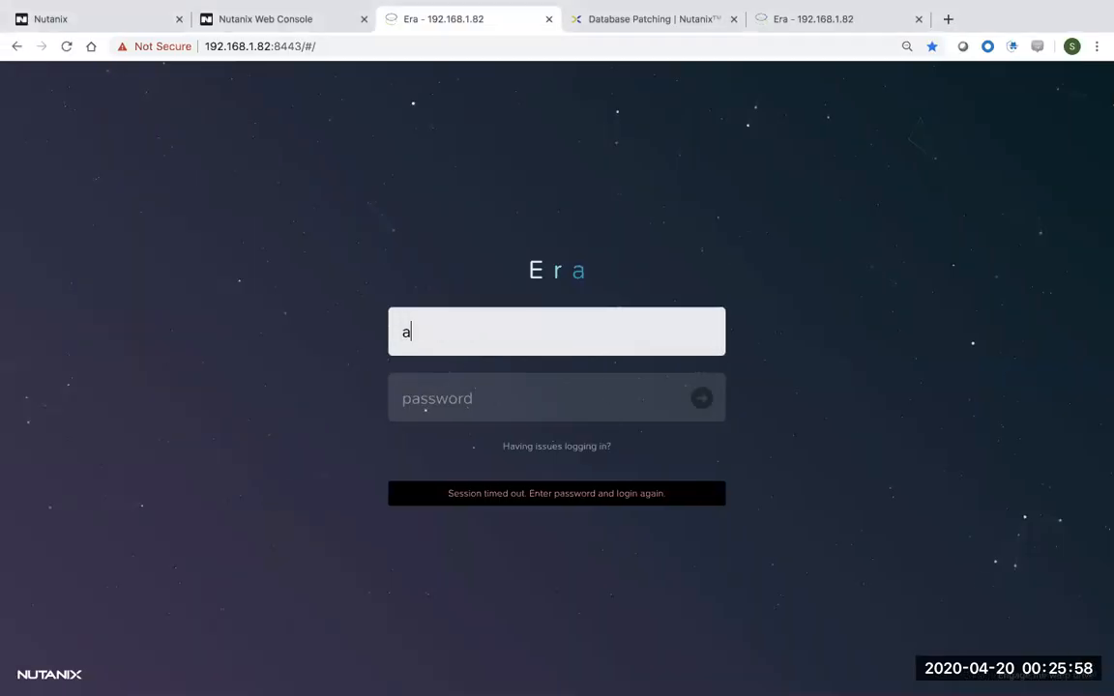
pyautogui.press('Tab')
pyautogui.write('•••••••')
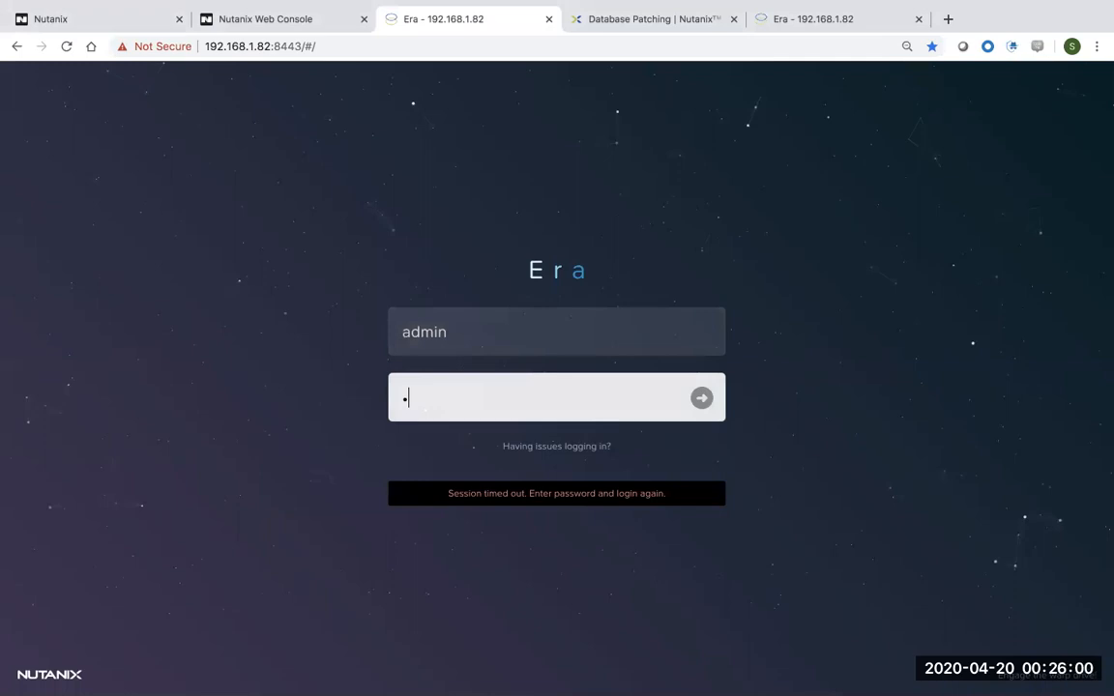
pyautogui.write('••')
pyautogui.press('Return')
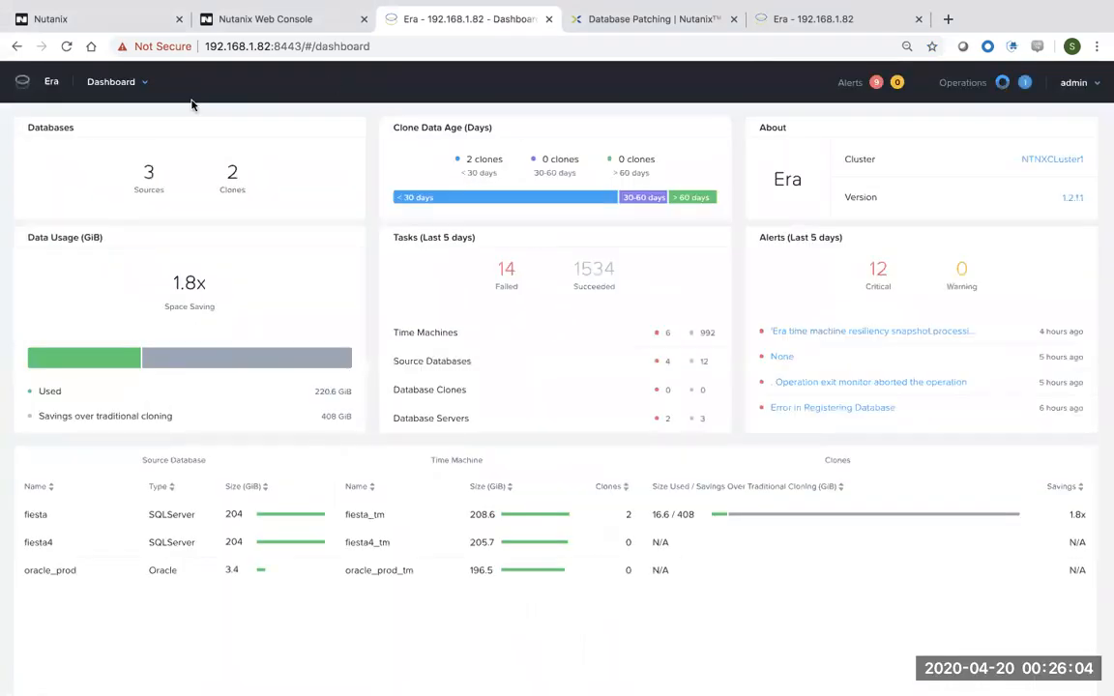
# Start registering an Oracle database server from the Database Servers list, reaching the server details step.
pyautogui.click(143, 85)
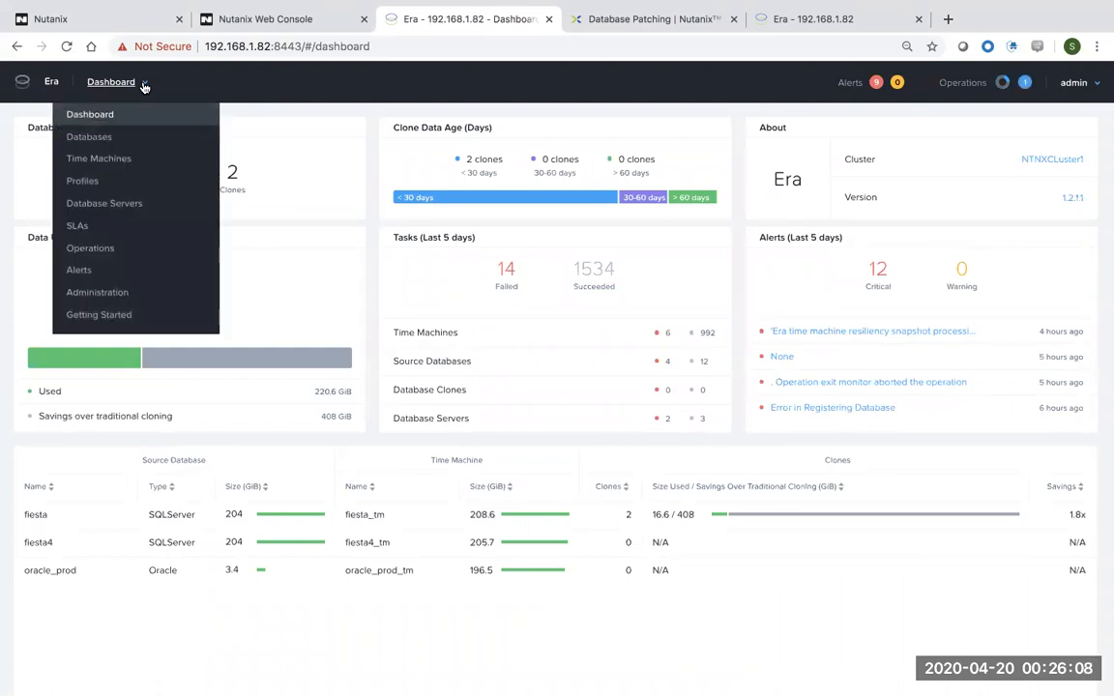
pyautogui.click(127, 202)
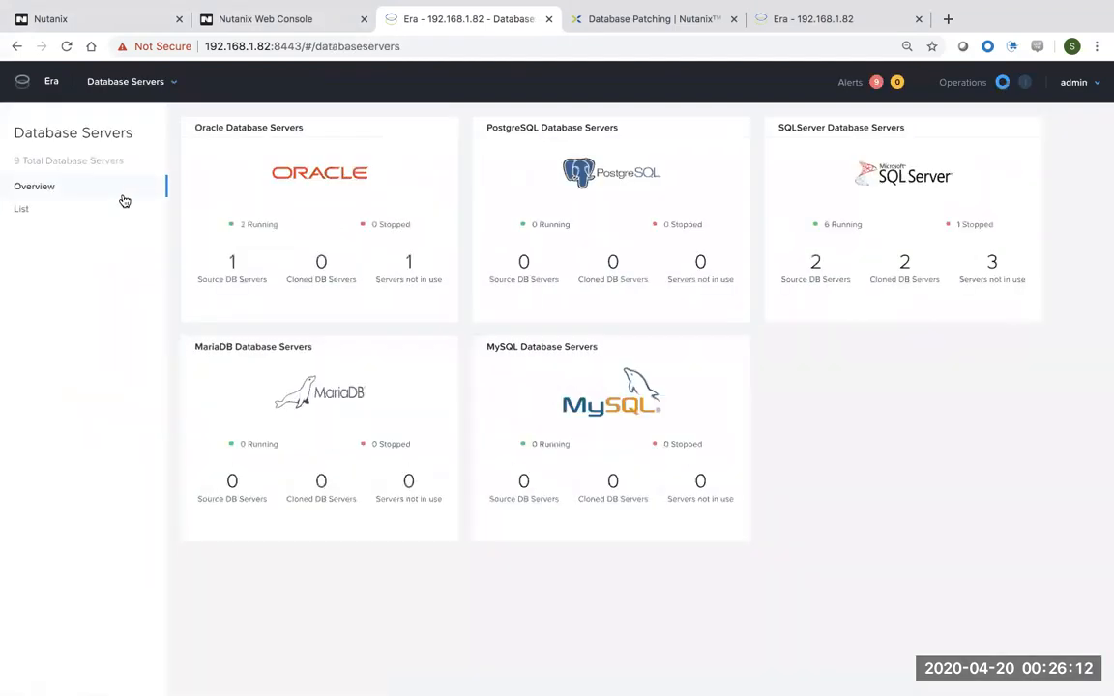
pyautogui.click(22, 209)
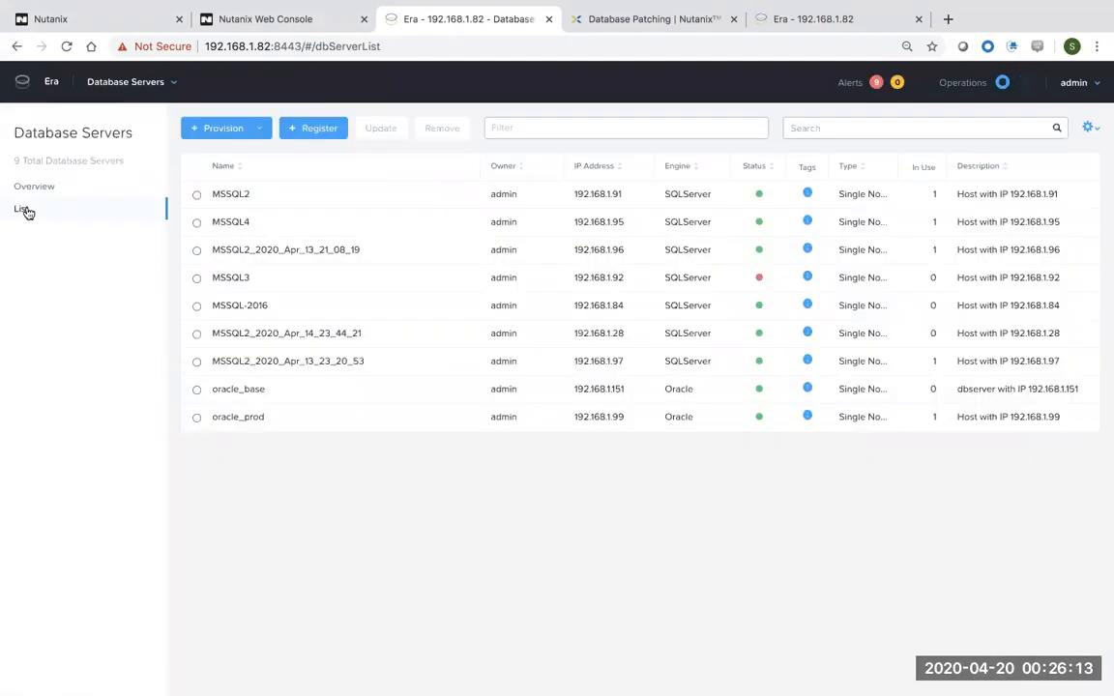
pyautogui.click(319, 132)
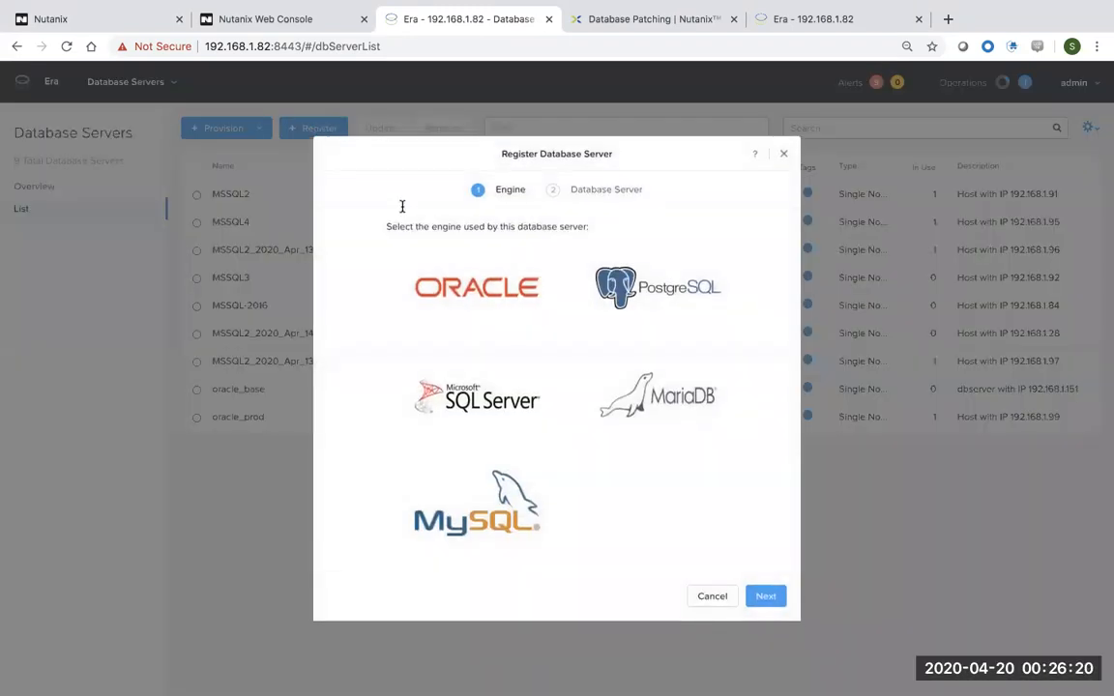
pyautogui.click(428, 270)
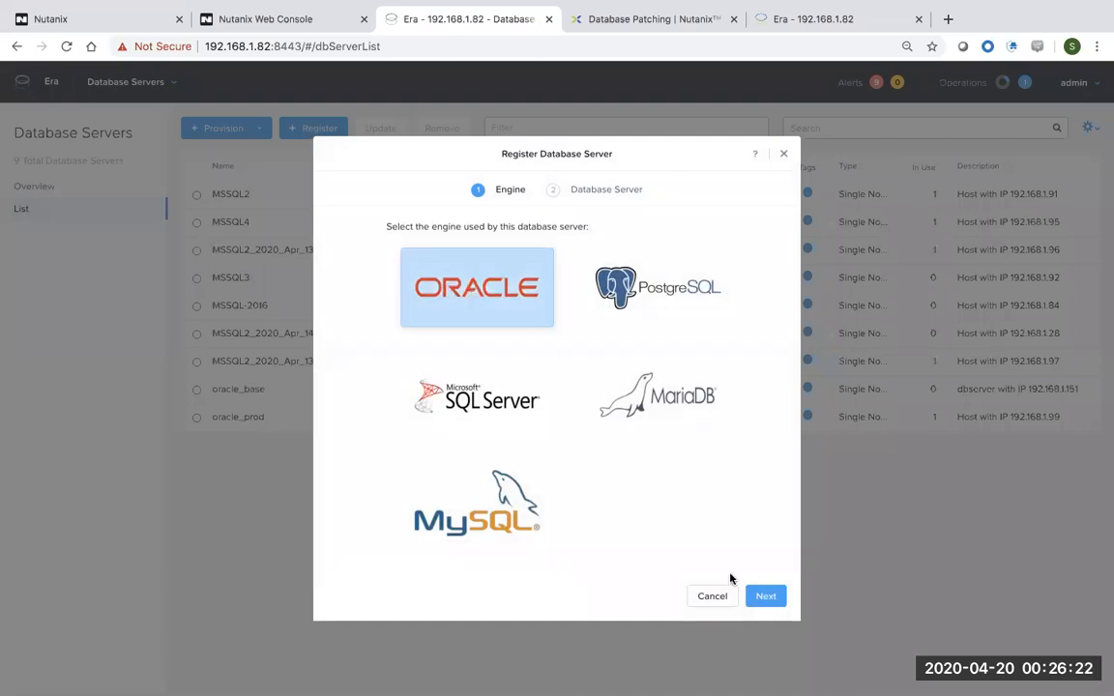
pyautogui.click(771, 602)
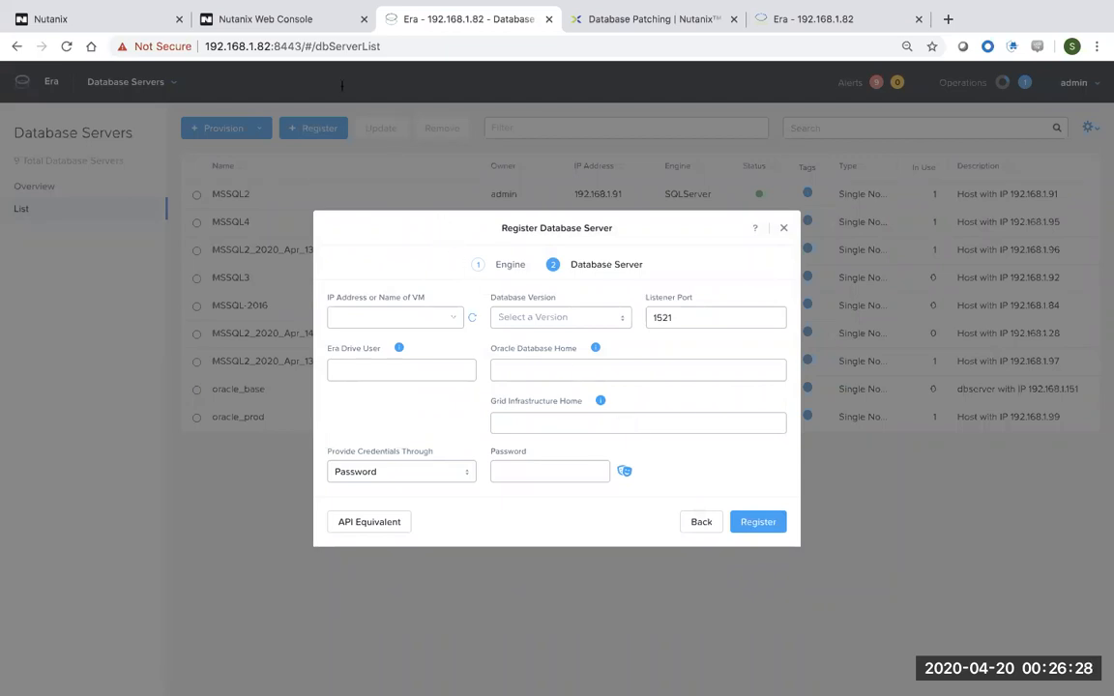
pyautogui.click(293, 27)
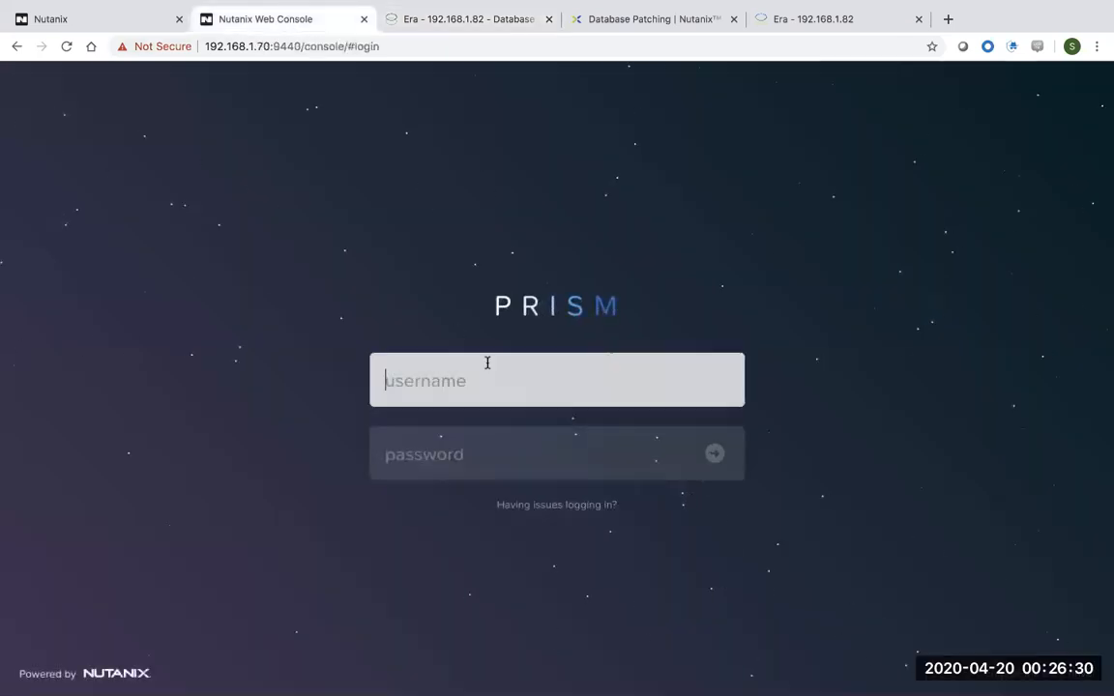
# Log in to Prism Element as admin with the account password.
pyautogui.write('admin')
pyautogui.press('Tab')
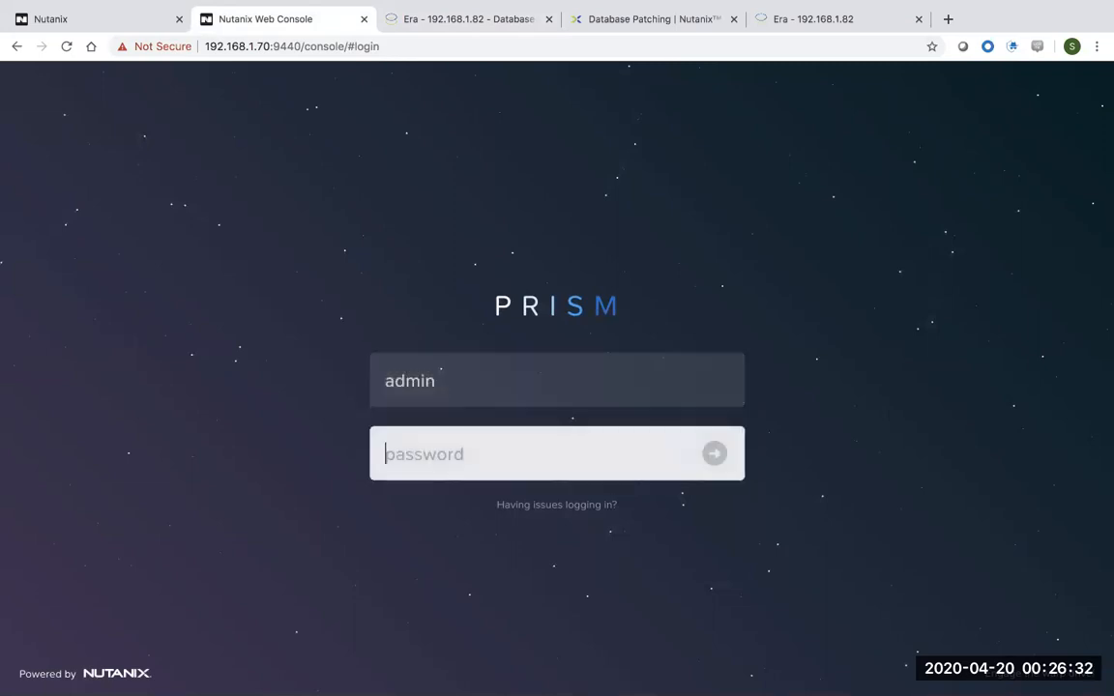
pyautogui.write('nuta')
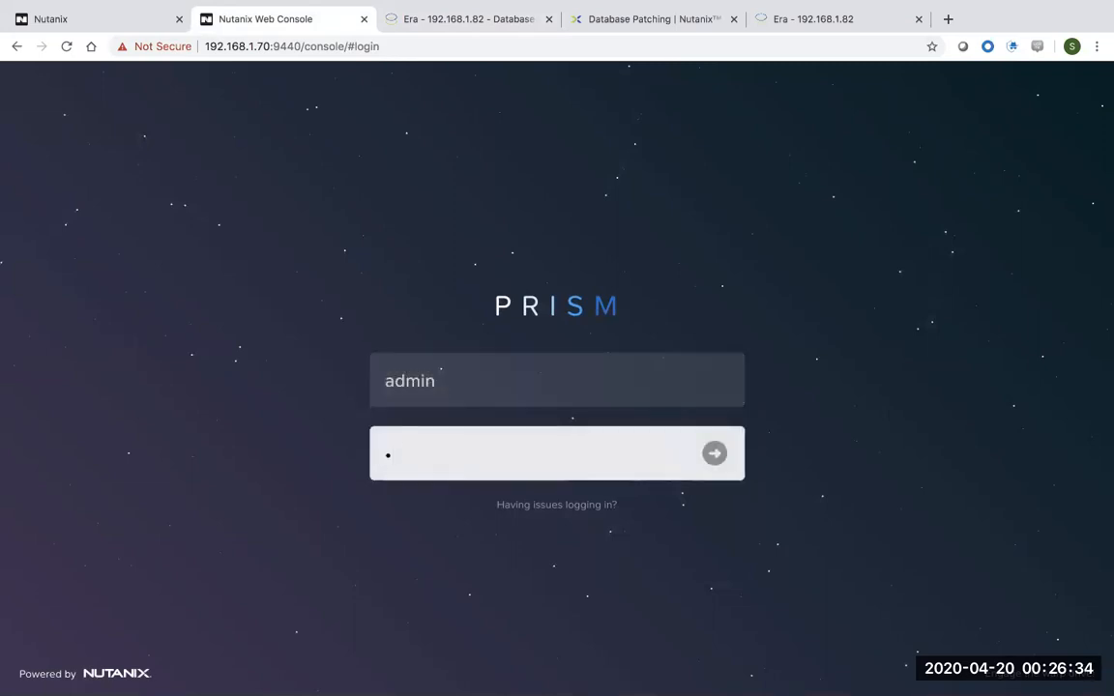
pyautogui.write('nix4')
pyautogui.press('Return')
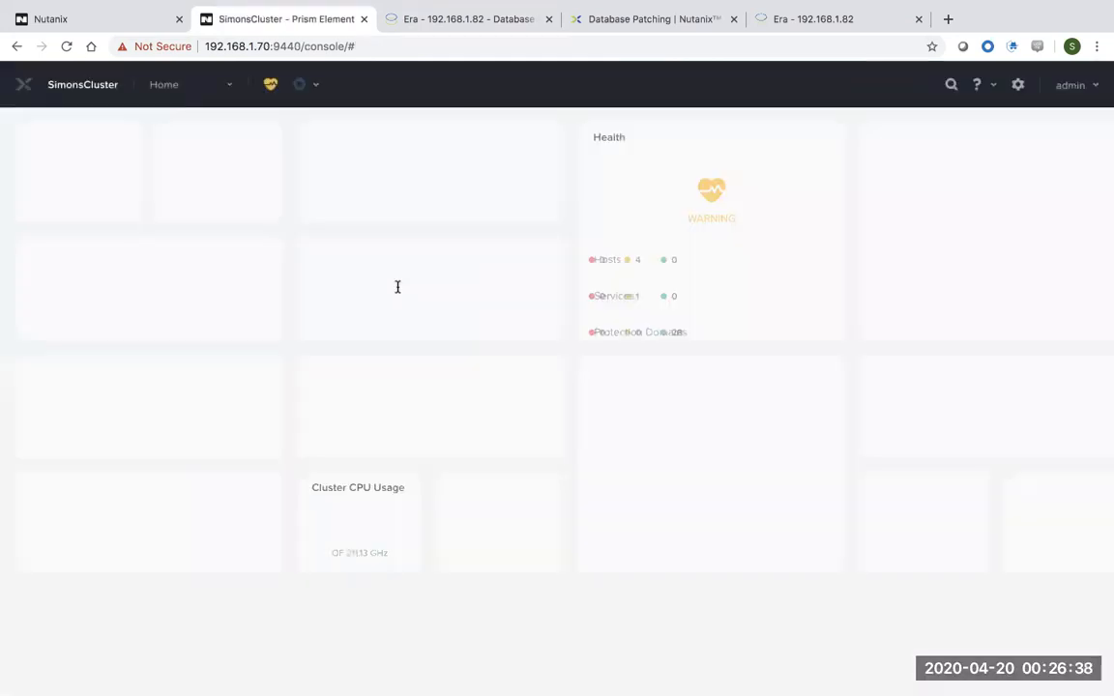
# Find oracle_patched's IP address 192.168.1.118 on the second page of the VM table.
pyautogui.click(169, 84)
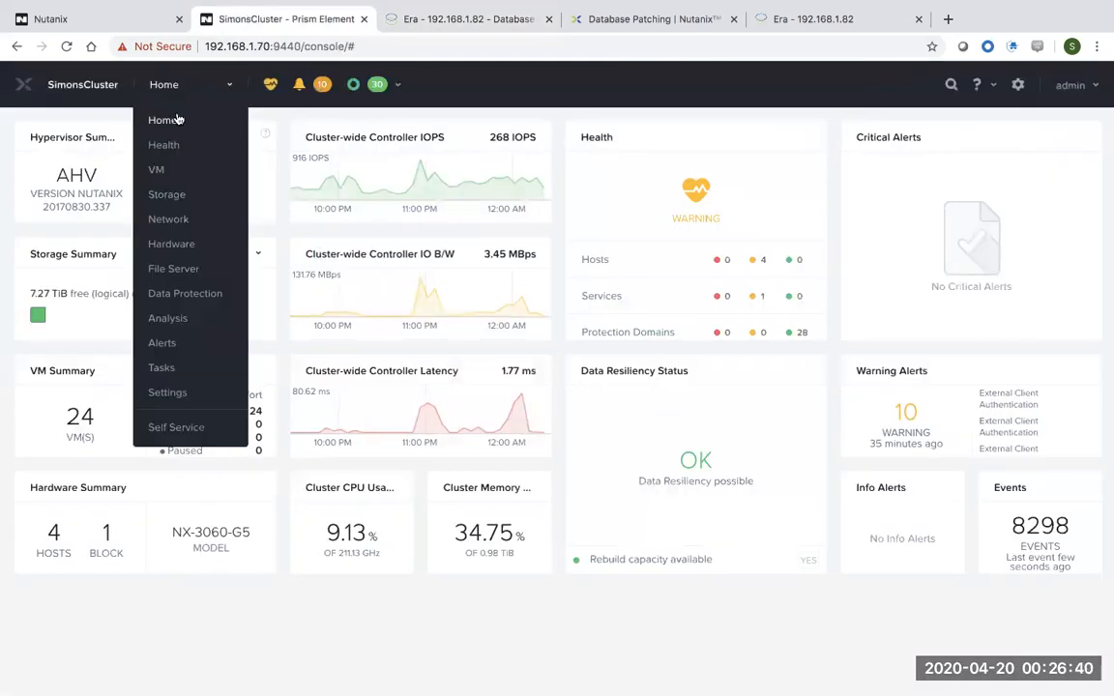
pyautogui.click(161, 170)
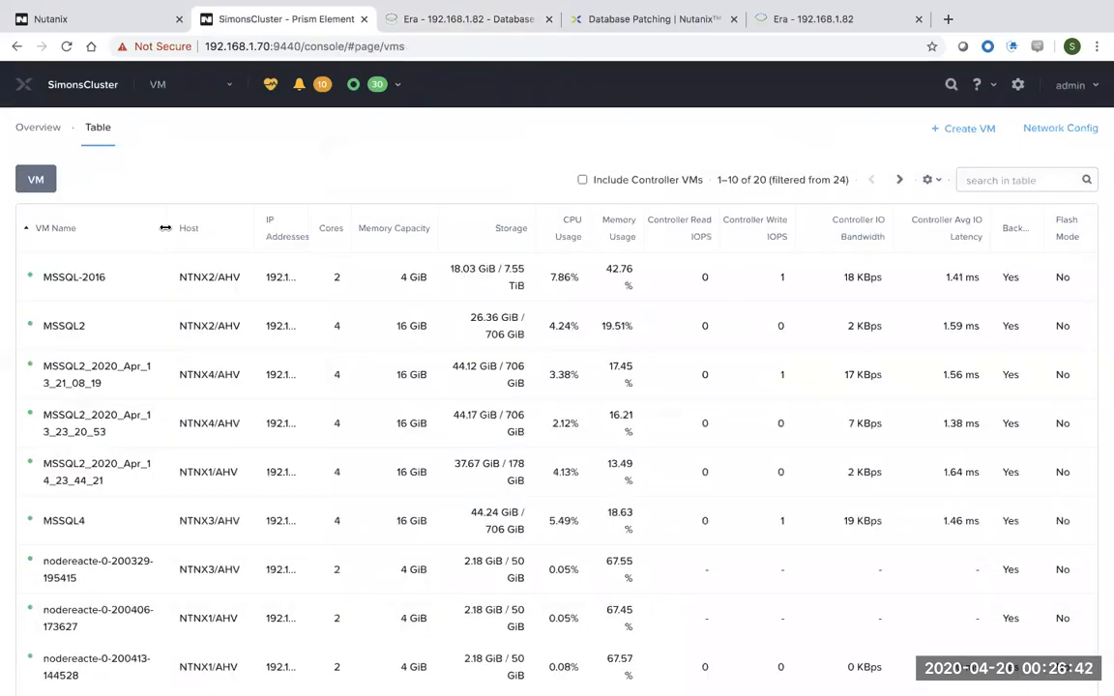
pyautogui.click(900, 180)
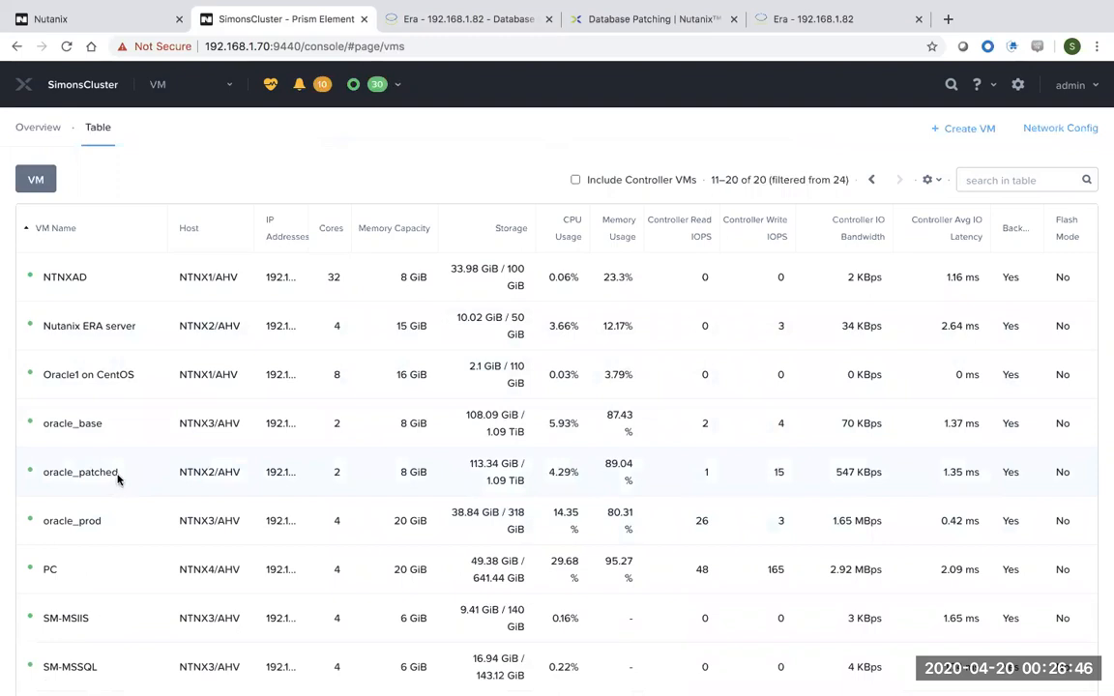
pyautogui.moveTo(290, 474)
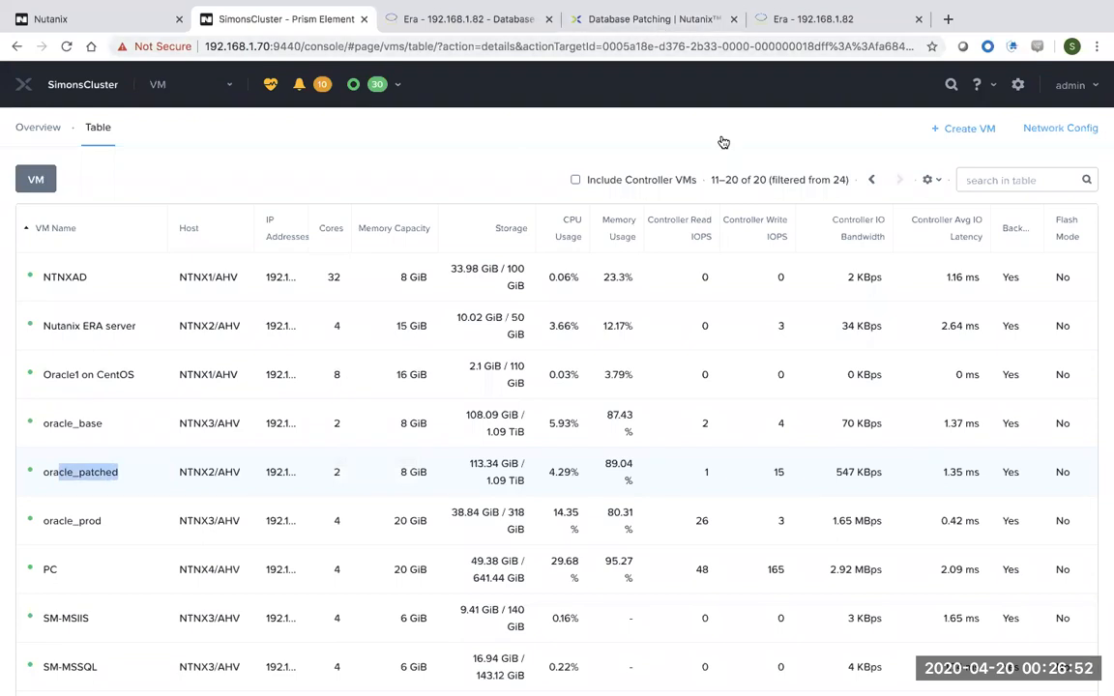
pyautogui.hotkey('ctrl', 'Right')
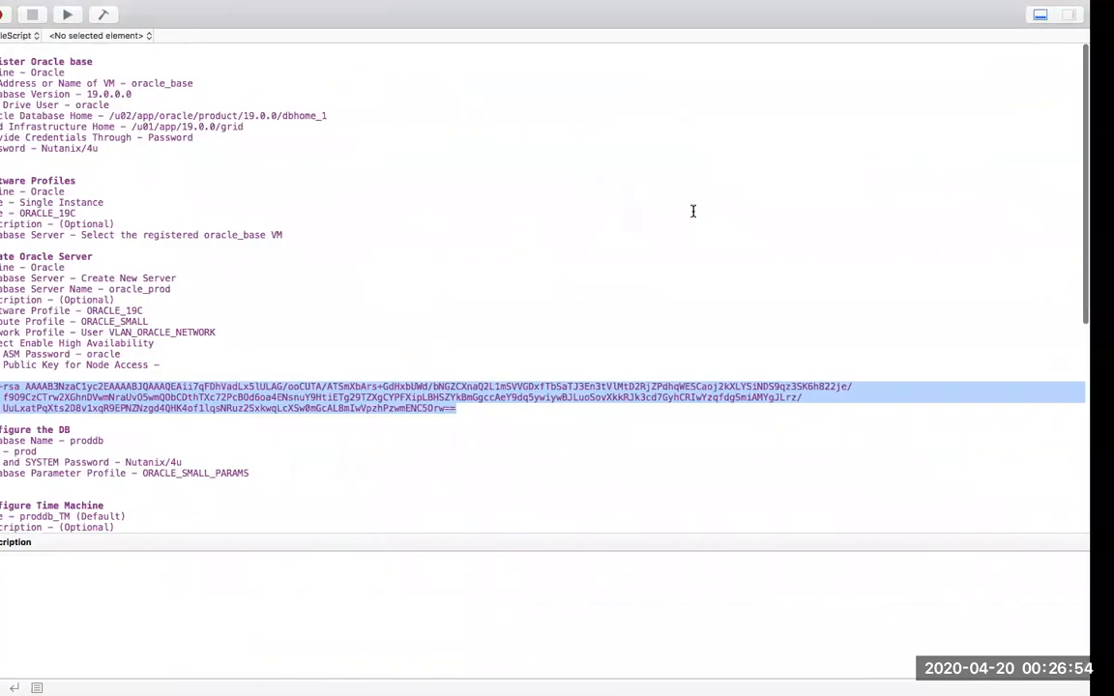
pyautogui.hotkey('ctrl', 'Right')
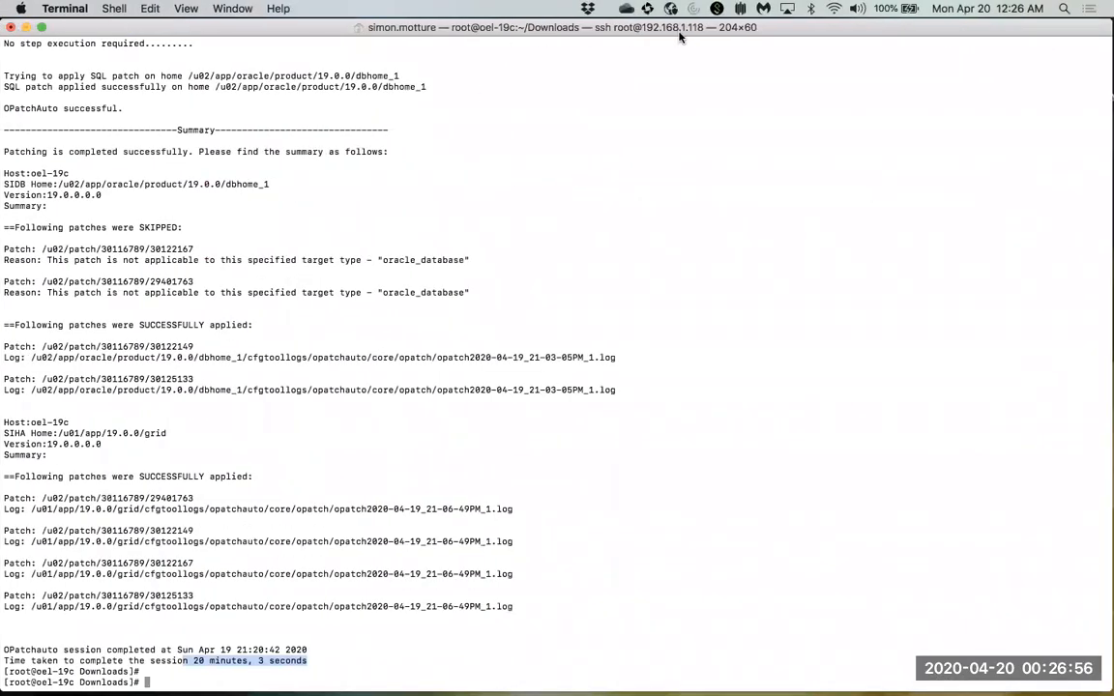
pyautogui.hotkey('ctrl', 'Left')
pyautogui.hotkey('ctrl', 'Left')
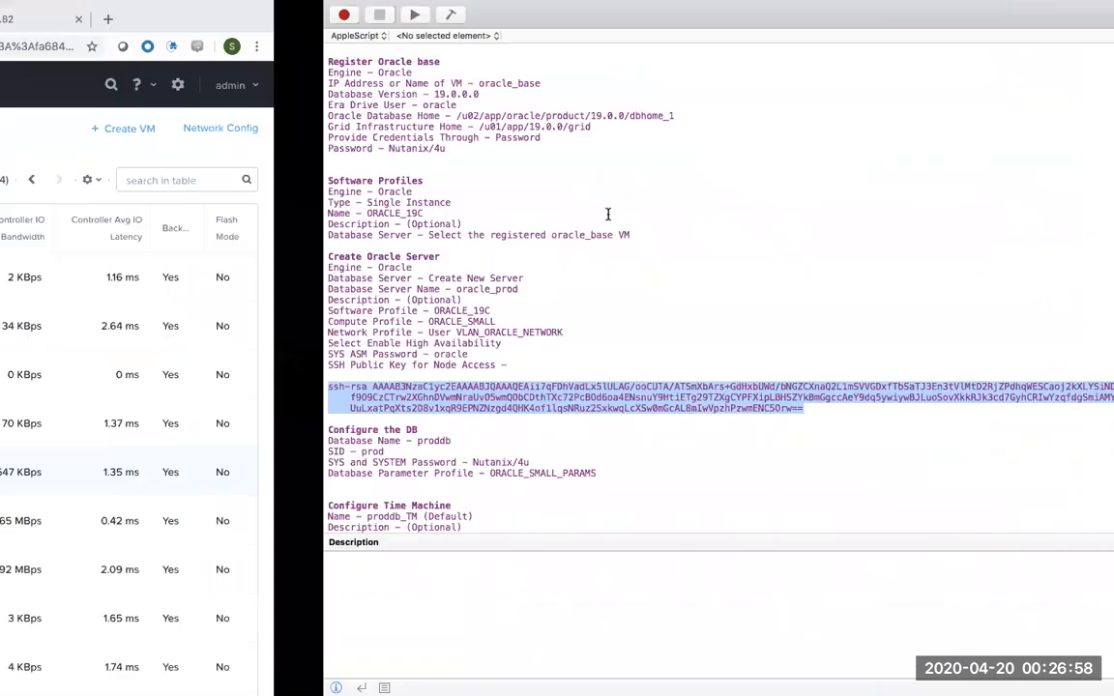
pyautogui.hotkey('ctrl', 'Right')
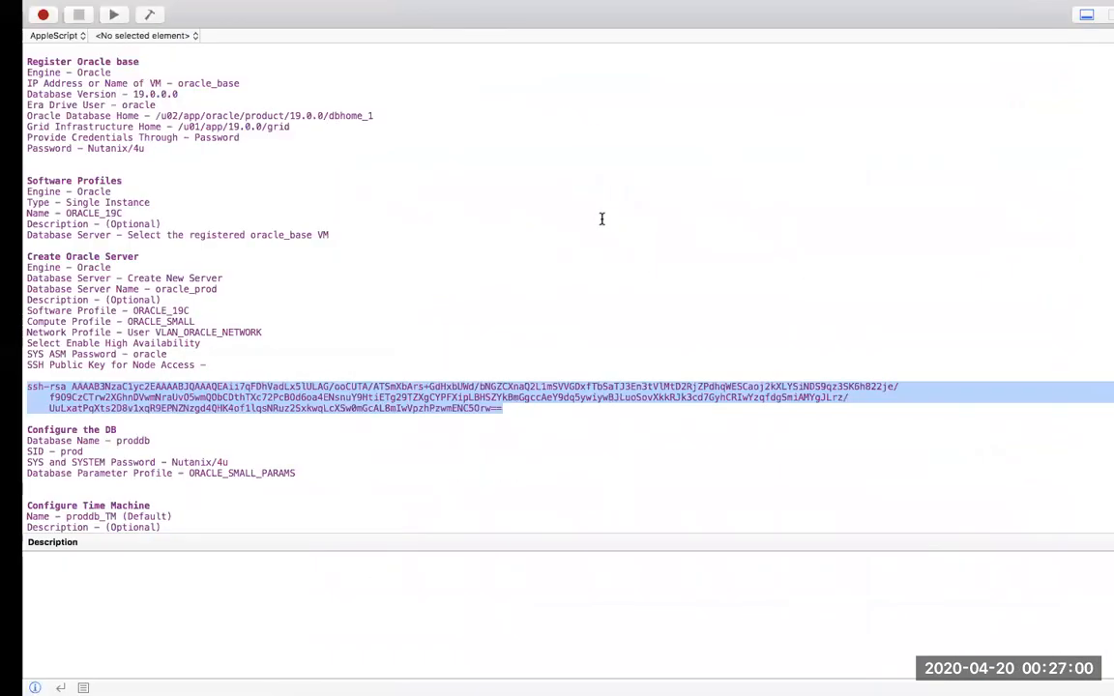
pyautogui.hotkey('ctrl', 'Left')
# Choose the oracle_patched server at 192.168.1.118 in the Era registration form.
pyautogui.click(472, 21)
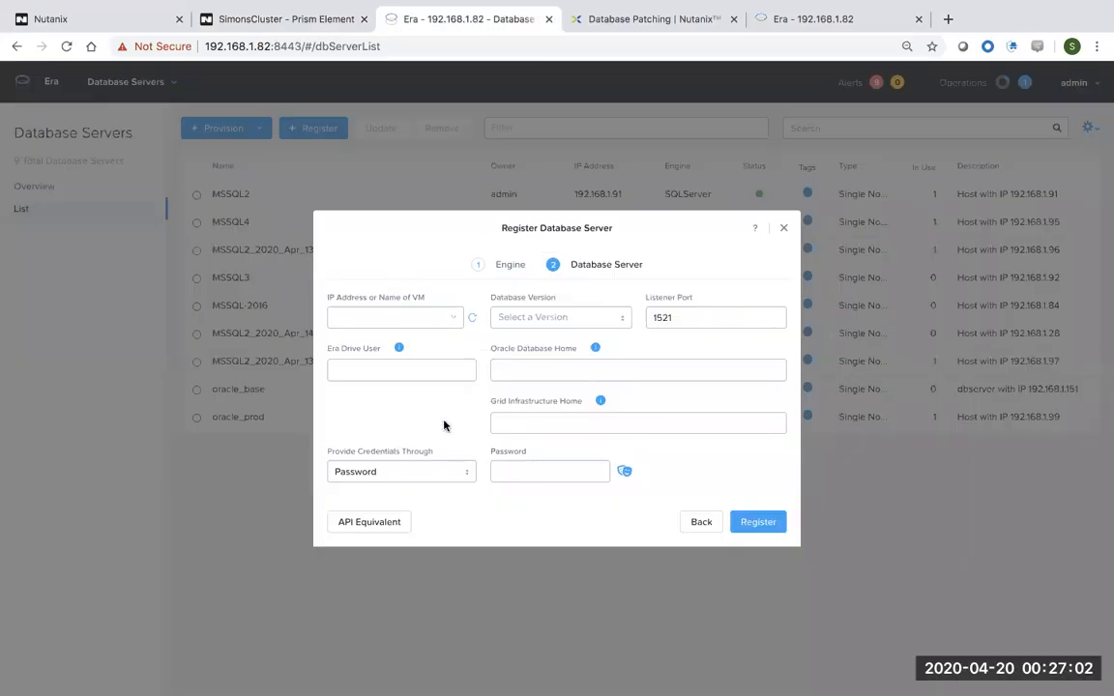
pyautogui.click(395, 316)
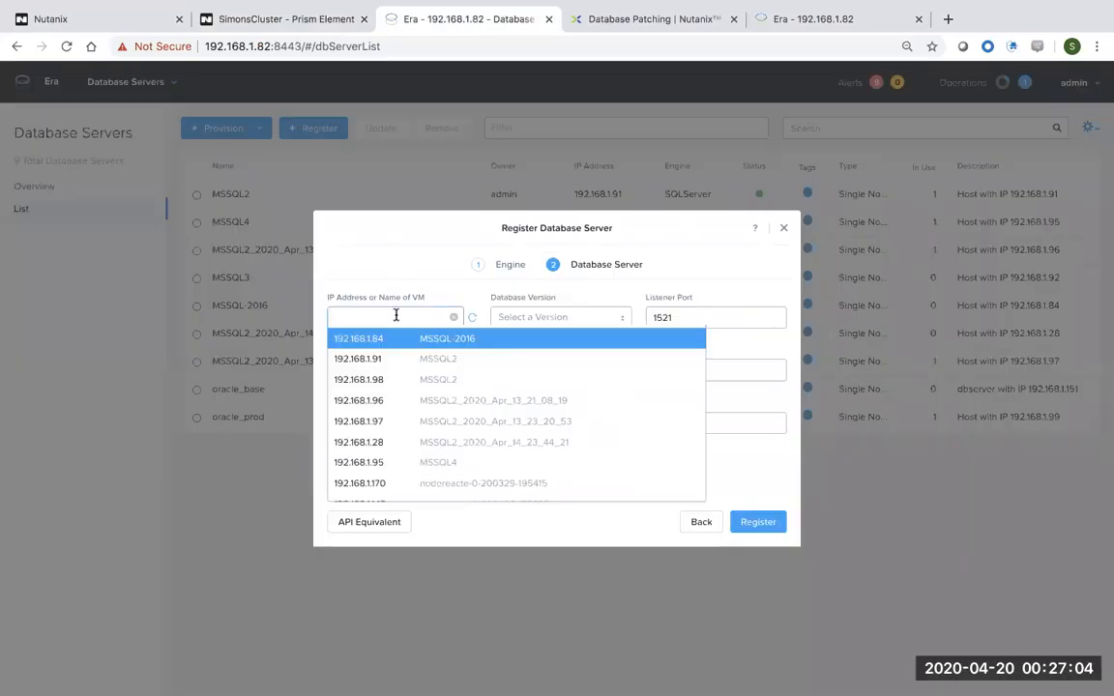
pyautogui.write('192.168.1.11')
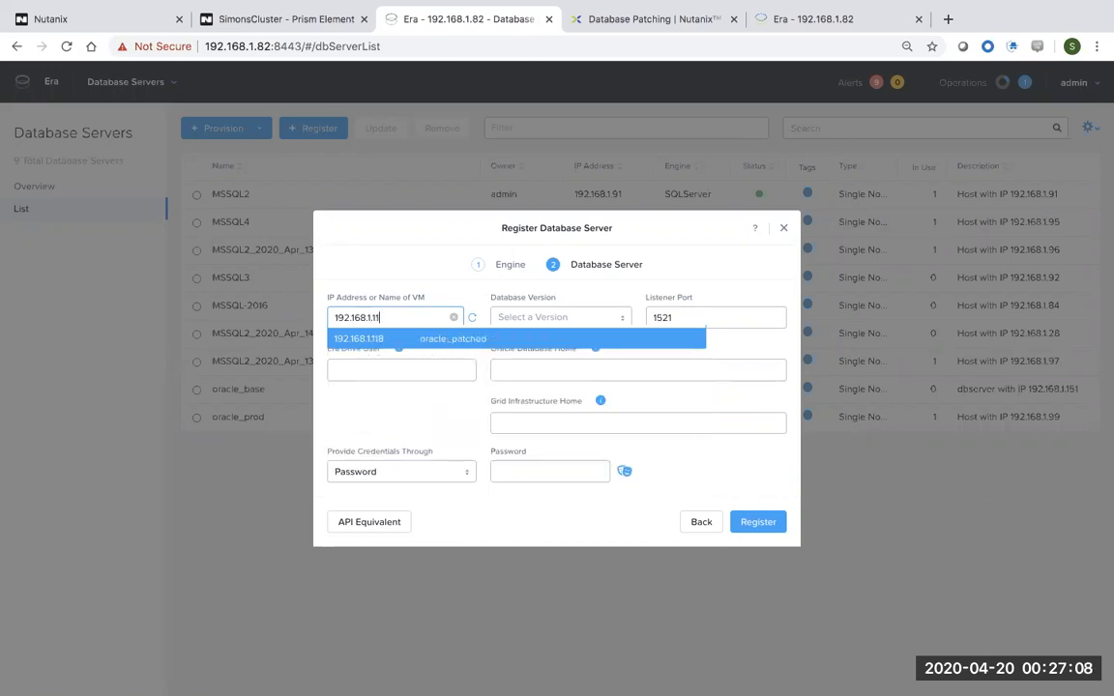
pyautogui.click(401, 283)
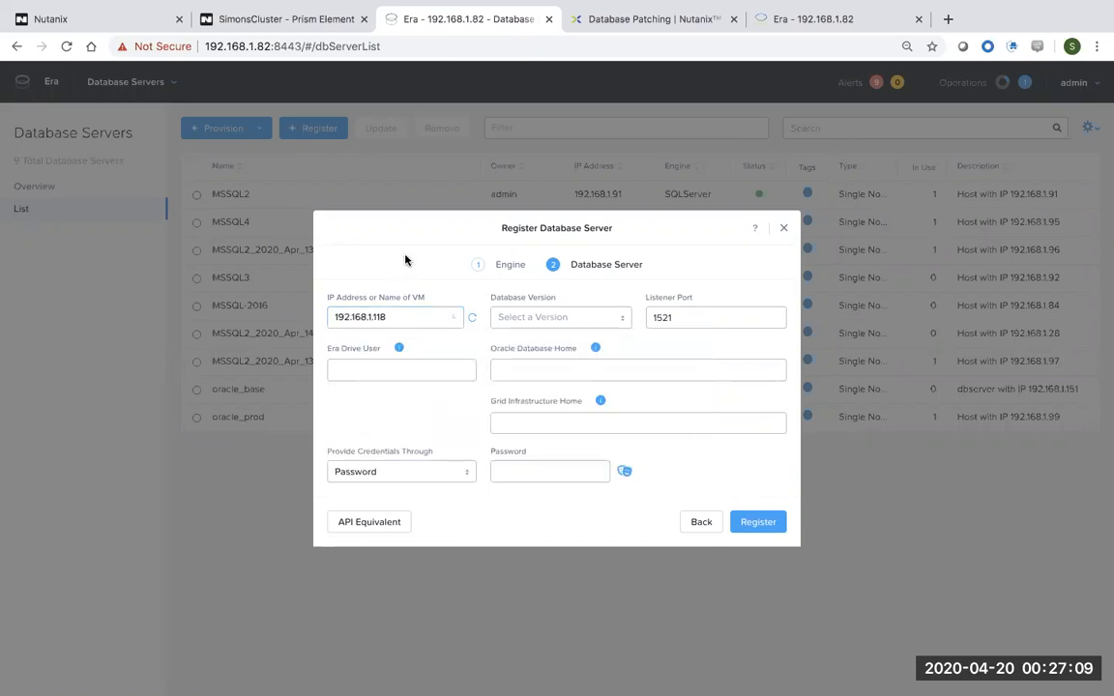
# Set database version 19.0.0.0 and Era Drive User oracle.
pyautogui.click(565, 319)
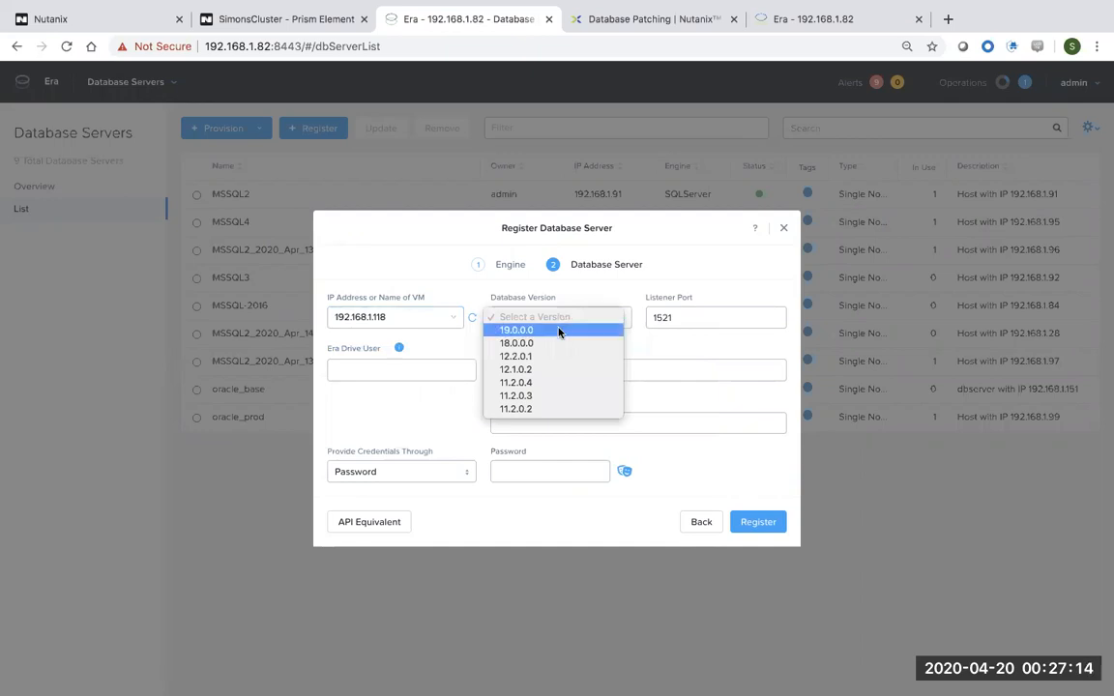
pyautogui.click(560, 330)
pyautogui.click(407, 374)
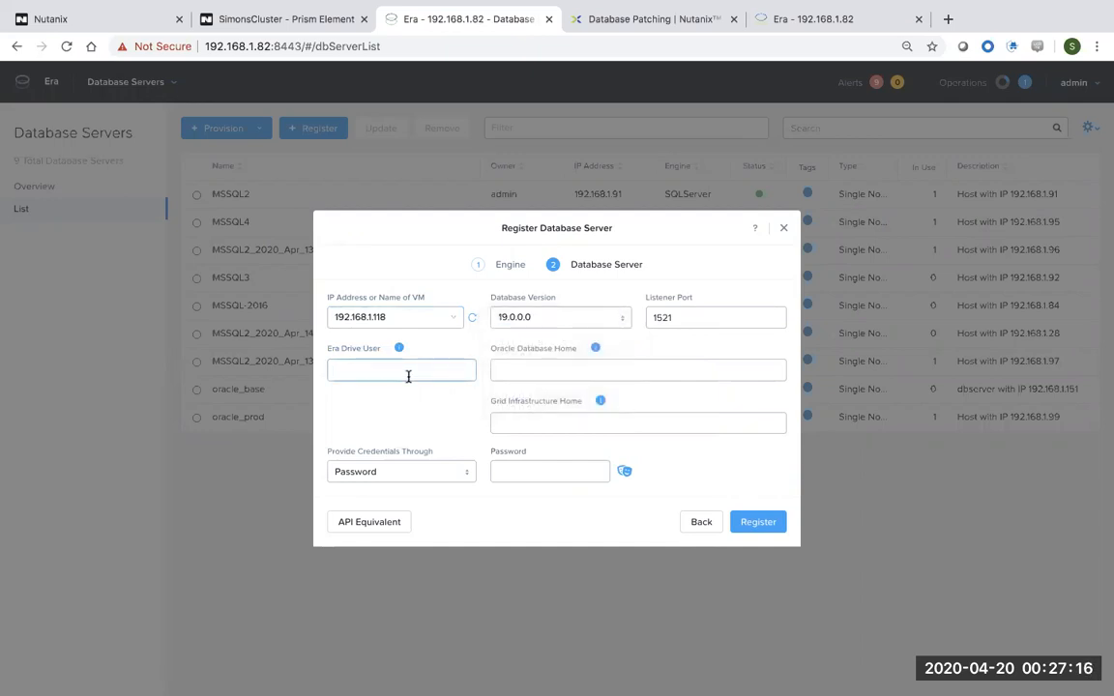
pyautogui.write('oracle')
pyautogui.click(543, 376)
pyautogui.click(543, 375)
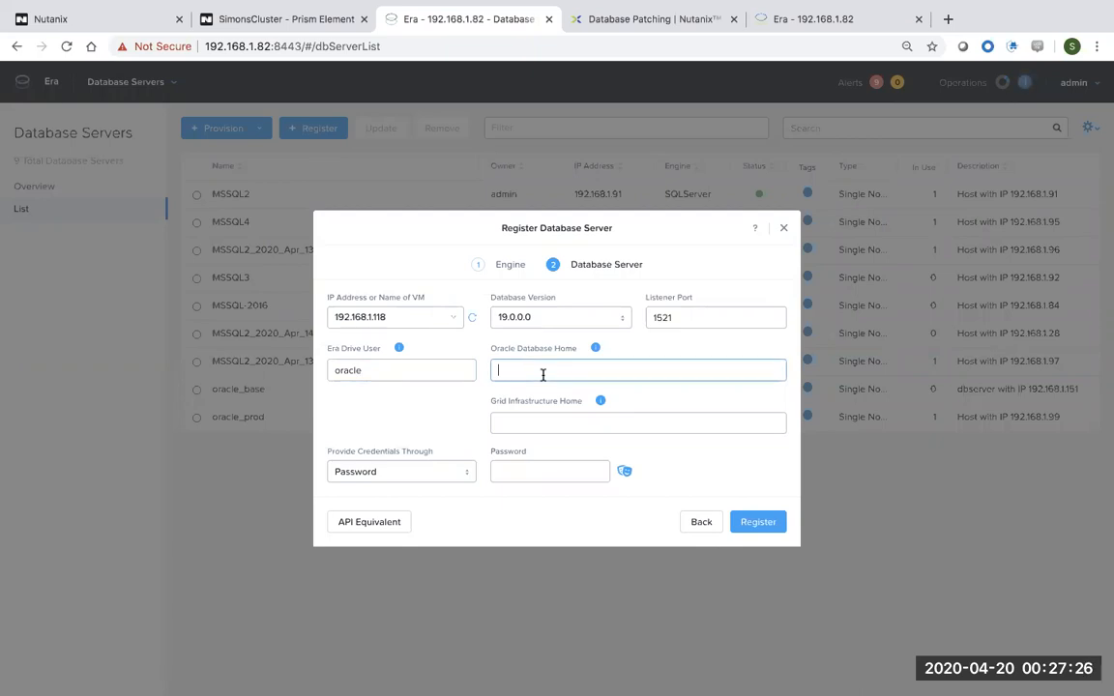
# Copy /u02/app/oracle/product/19.0.0/dbhome_1 from the notes into Oracle Database Home.
pyautogui.press('super+Tab')
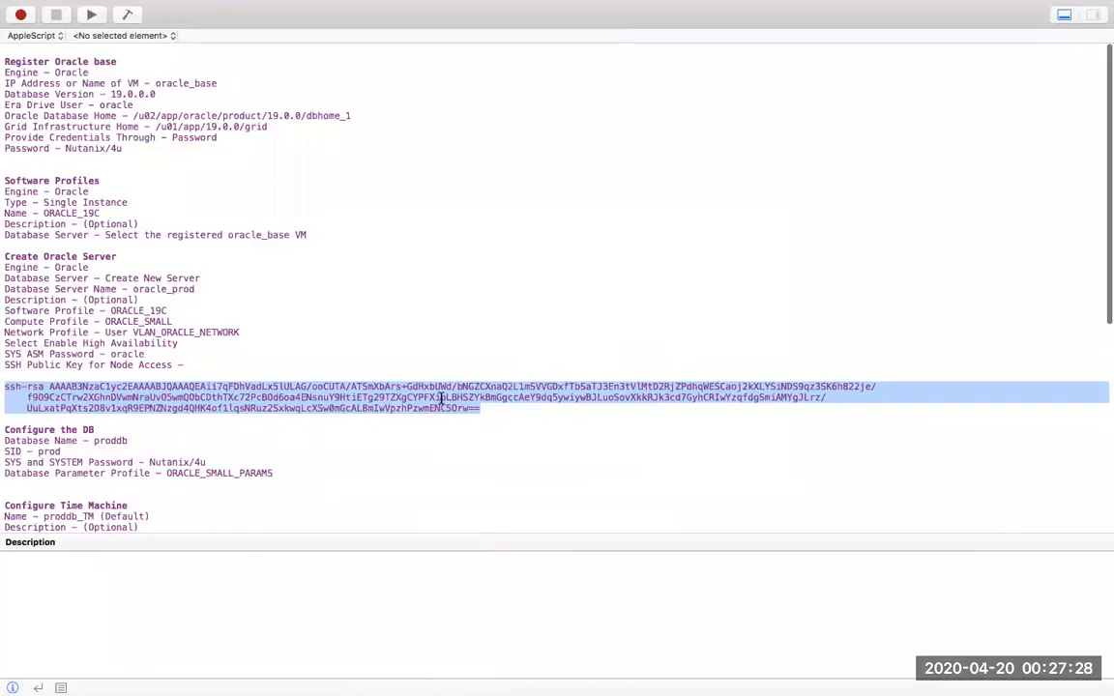
pyautogui.scroll(-10, 388, 422)
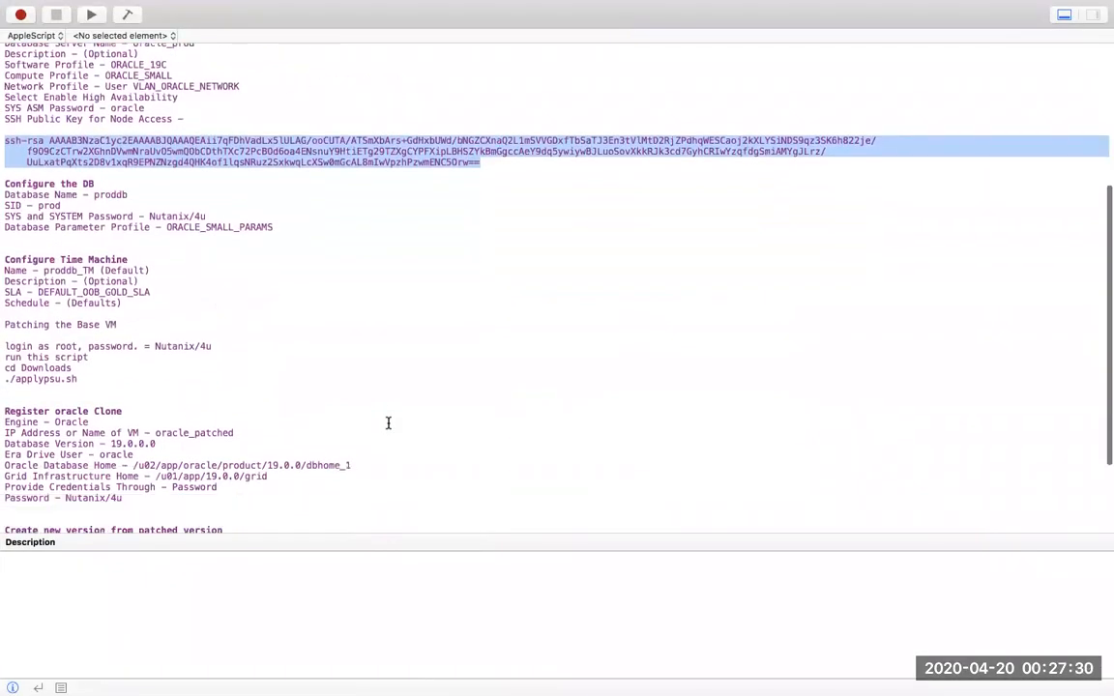
pyautogui.scroll(-2, 377, 410)
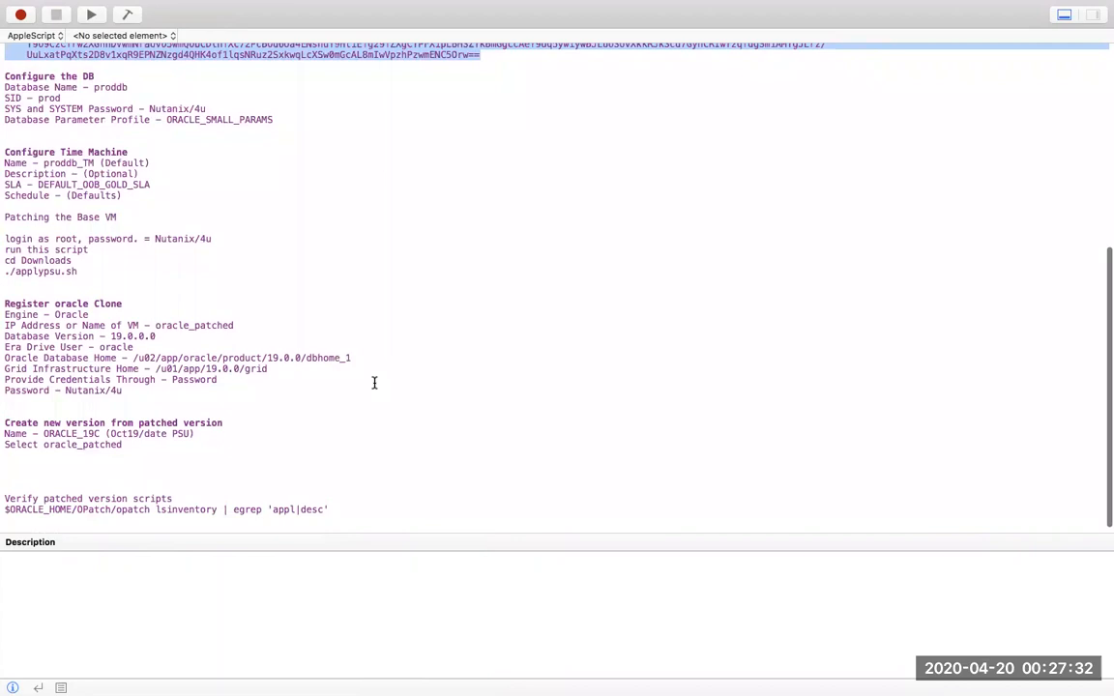
pyautogui.scroll(-1, 373, 356)
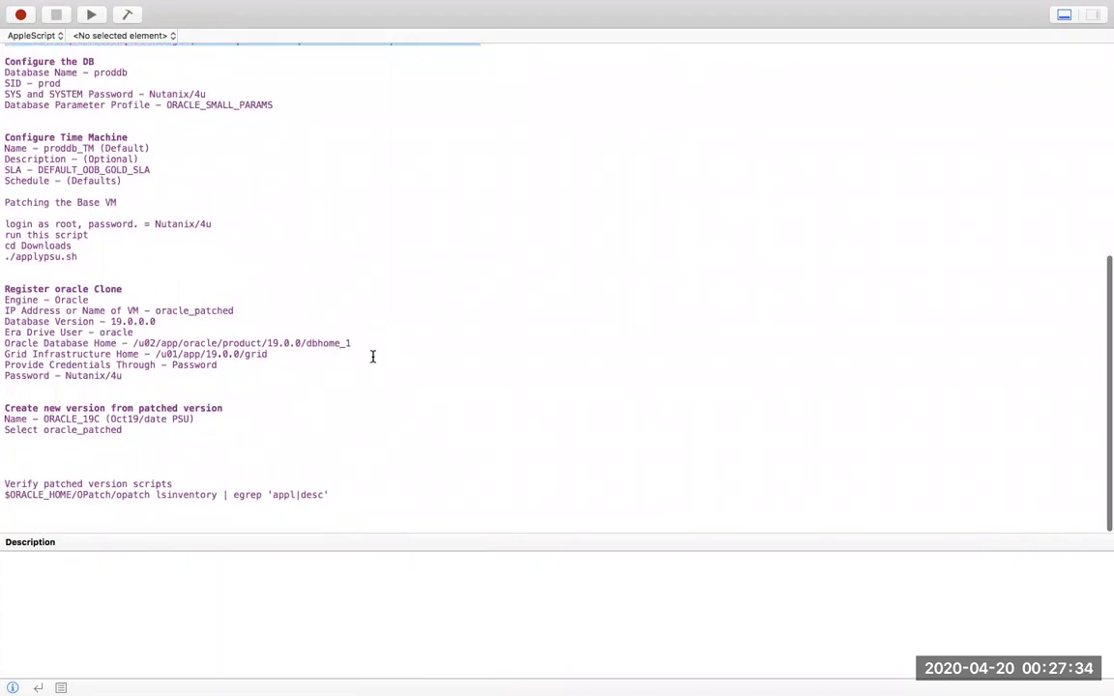
pyautogui.moveTo(369, 351); pyautogui.dragTo(134, 358)
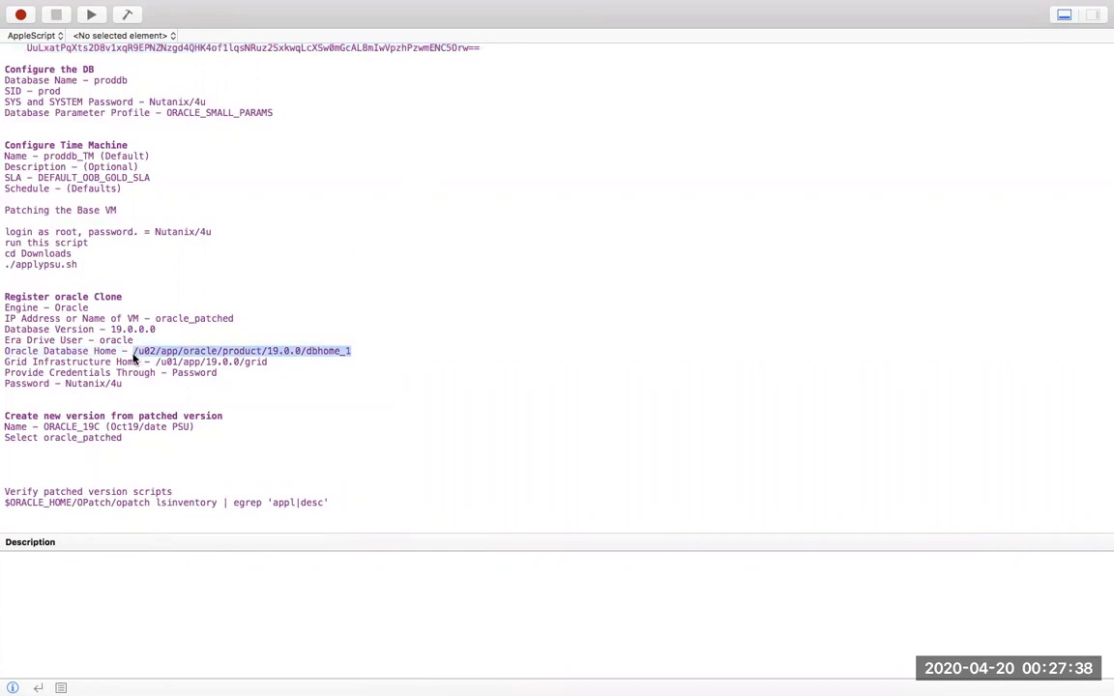
pyautogui.rightClick(140, 355)
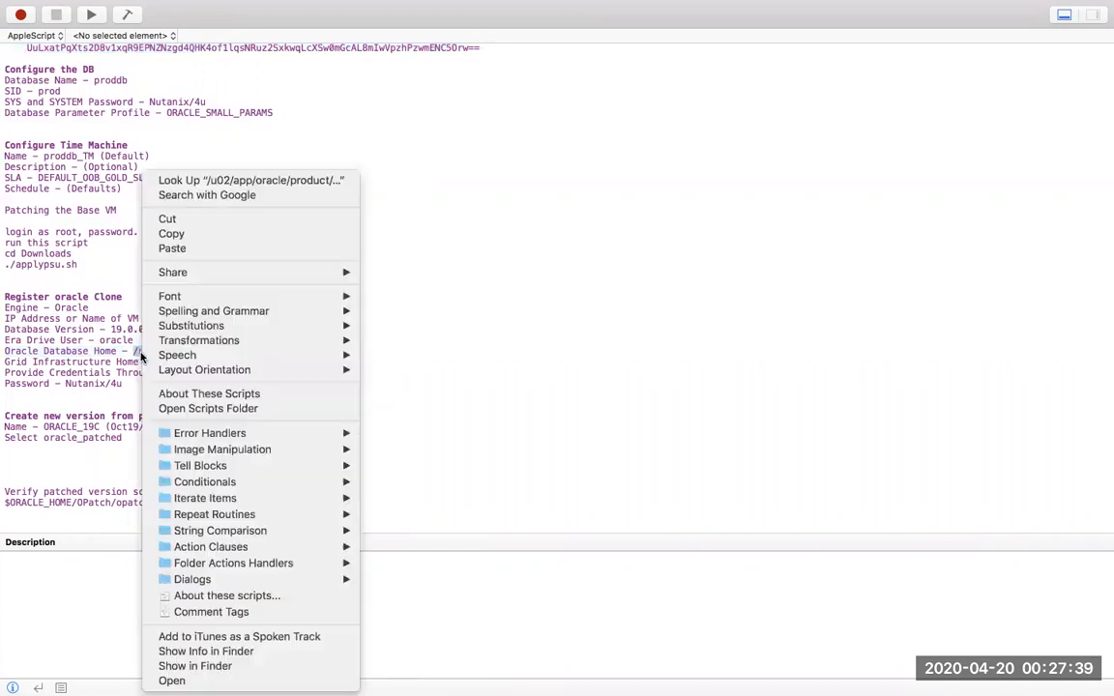
pyautogui.click(192, 234)
pyautogui.hotkey('ctrl', 'Left')
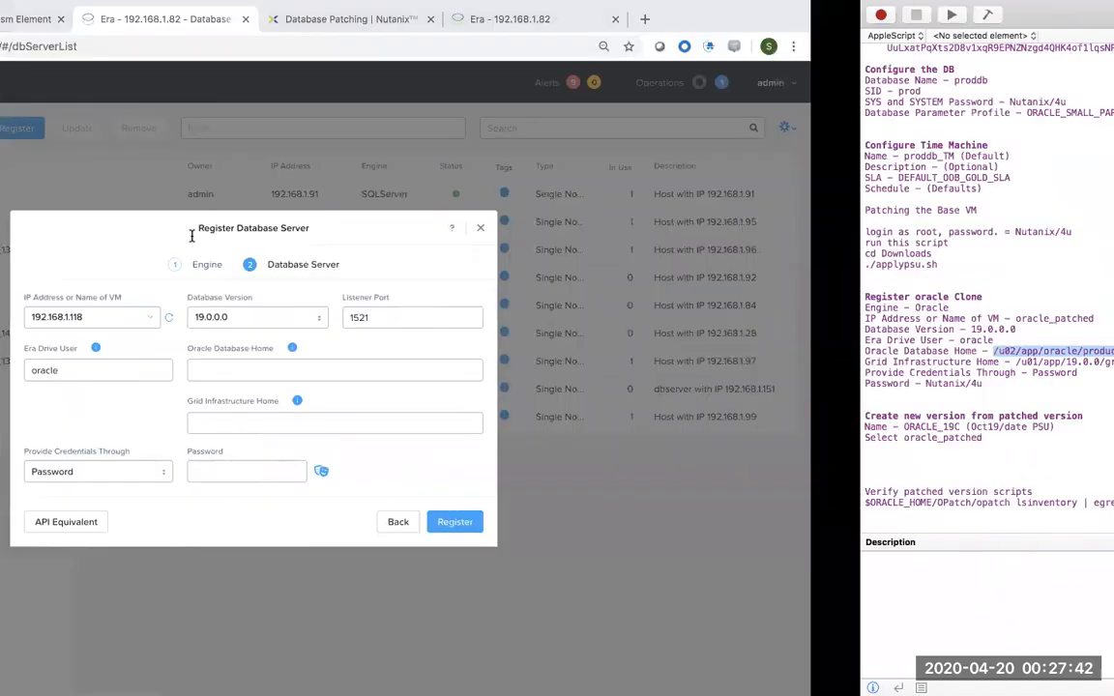
pyautogui.press('super+v')
pyautogui.click(526, 423)
# Copy /u01/app/19.0.0/grid from the notes into Grid Infrastructure Home.
pyautogui.hotkey('ctrl', 'Right')
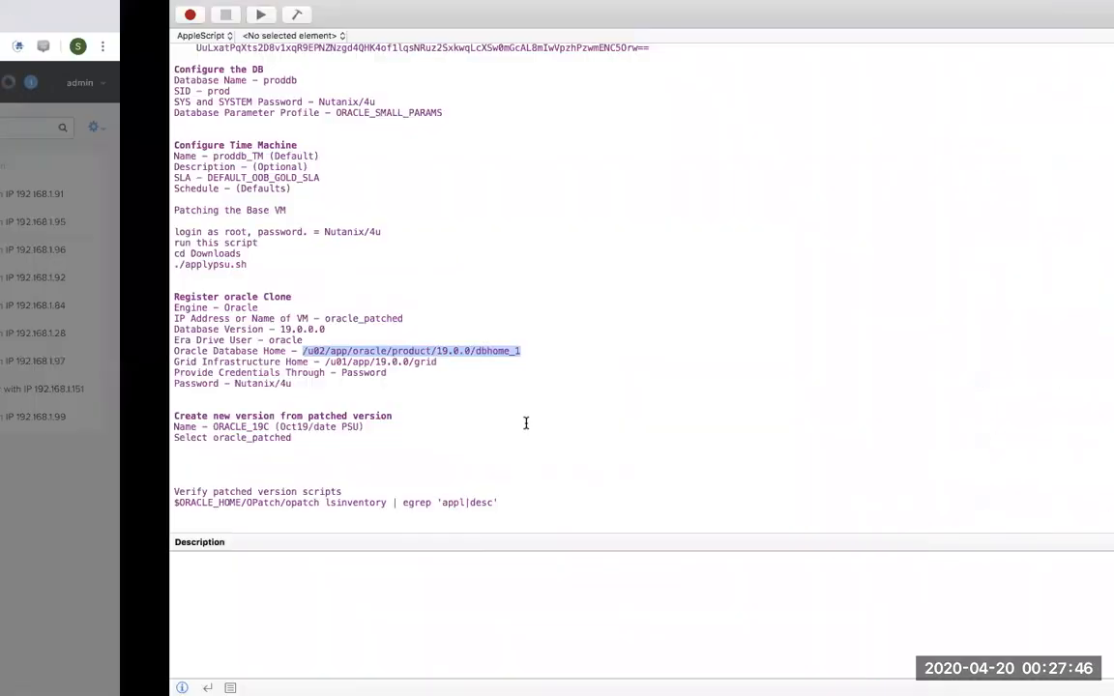
pyautogui.moveTo(156, 362); pyautogui.dragTo(268, 362)
pyautogui.rightClick(256, 362)
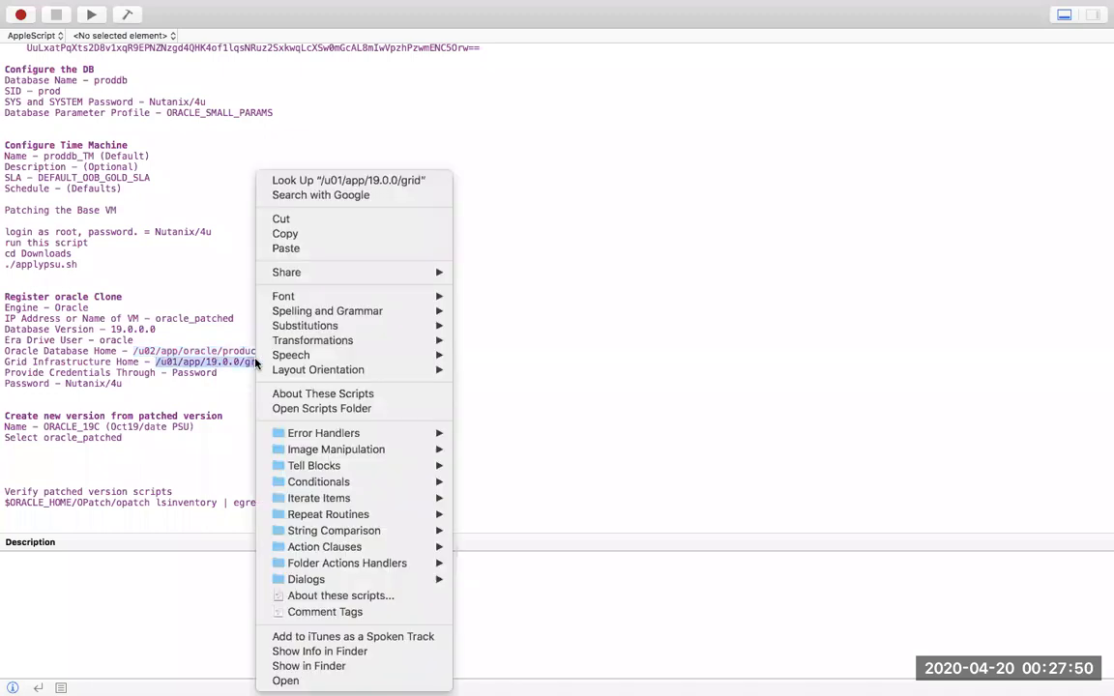
pyautogui.click(377, 233)
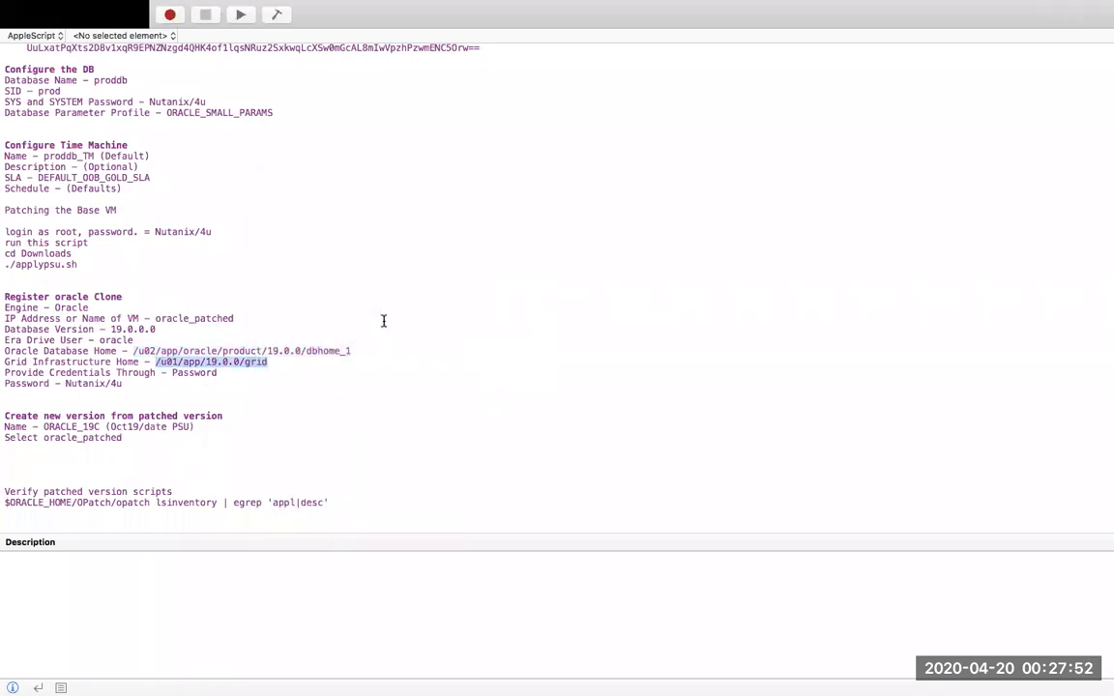
pyautogui.hotkey('ctrl', 'Left')
pyautogui.click(525, 423)
pyautogui.press('super+v')
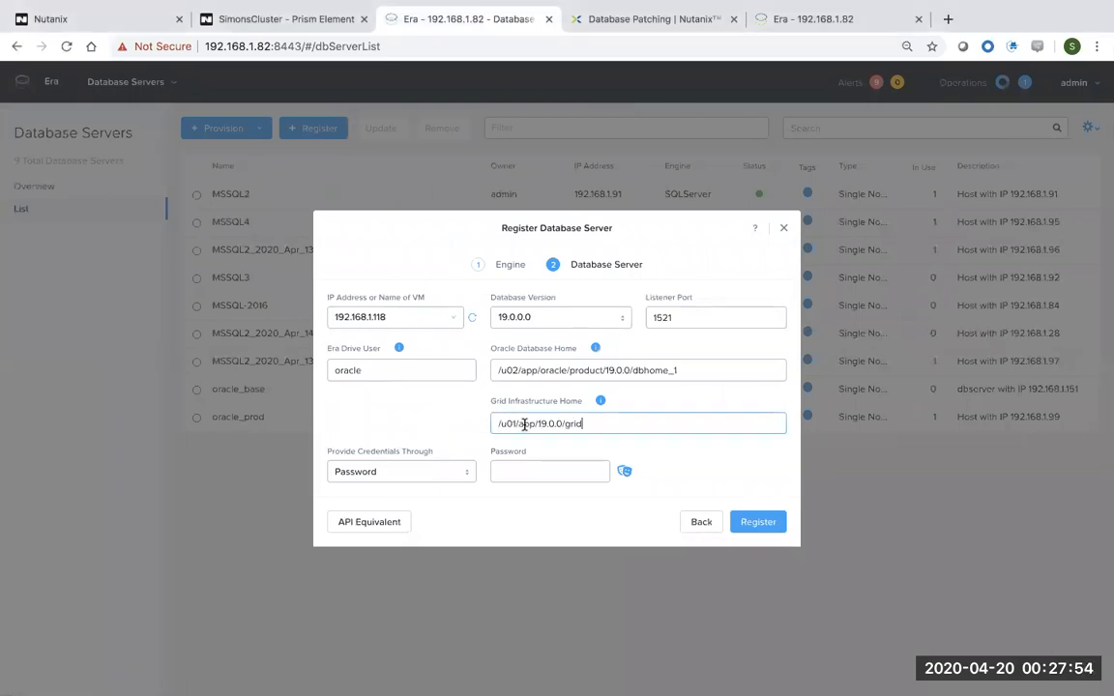
# Enter and verify the server password, then submit registration of 192.168.1.118.
pyautogui.click(546, 474)
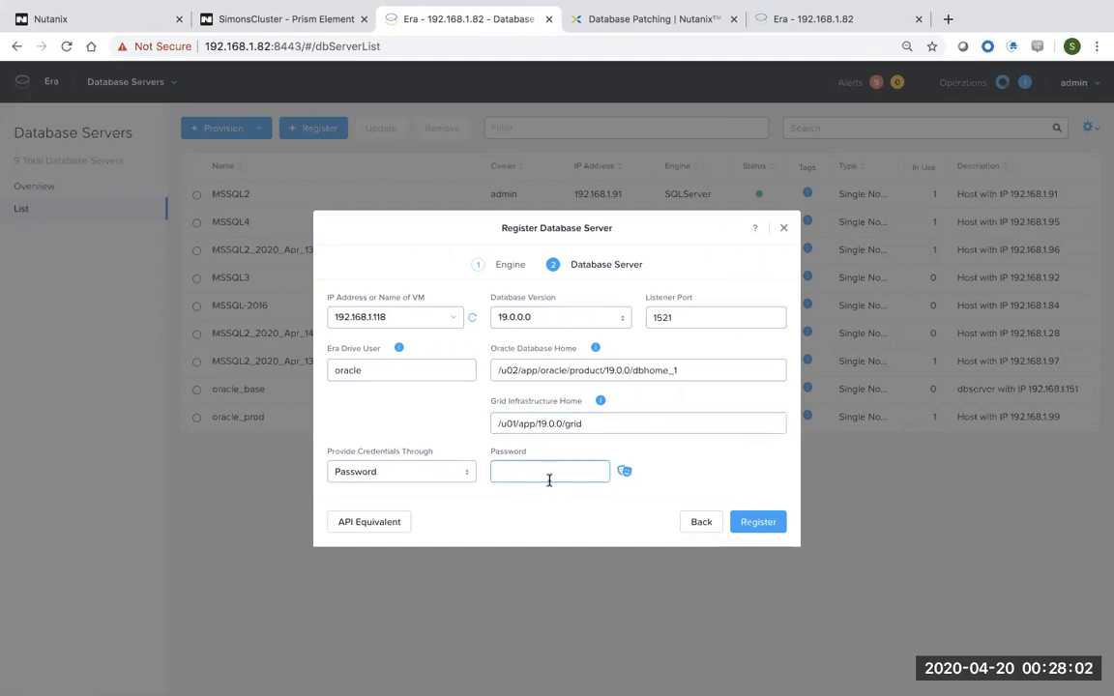
pyautogui.write('••••nix/4u')
pyautogui.click(623, 471)
pyautogui.click(624, 472)
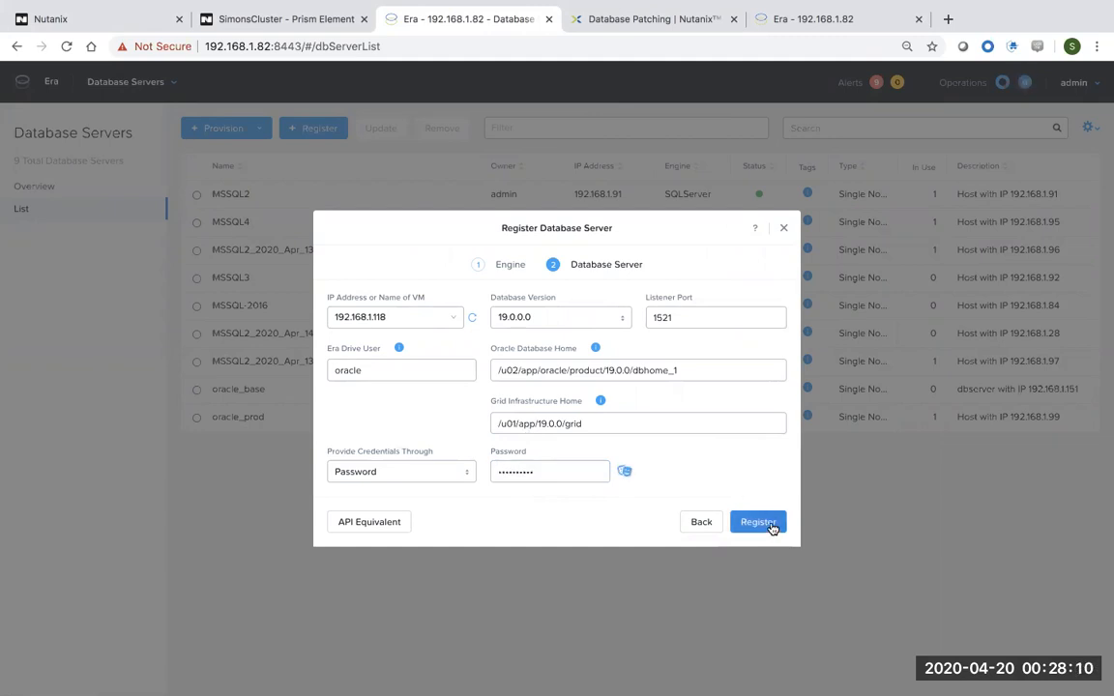
pyautogui.click(758, 523)
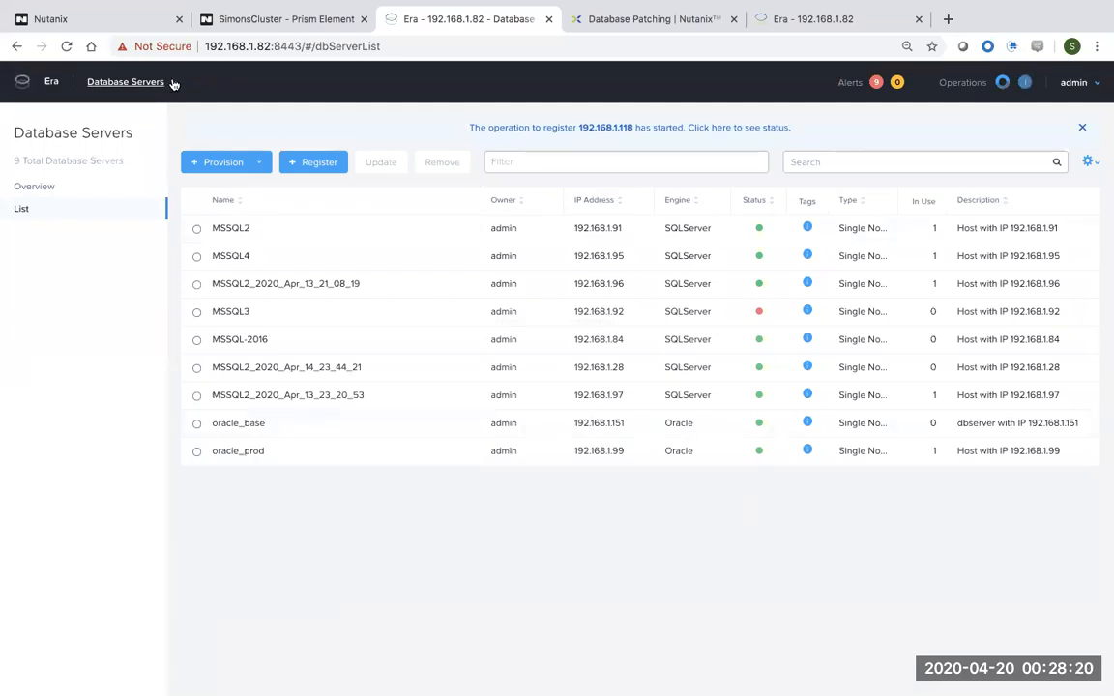
# Check Operations shows Register Database Server for 192.168.1.118 Done at 100% in 2 min 12 s.
pyautogui.click(173, 84)
pyautogui.click(85, 243)
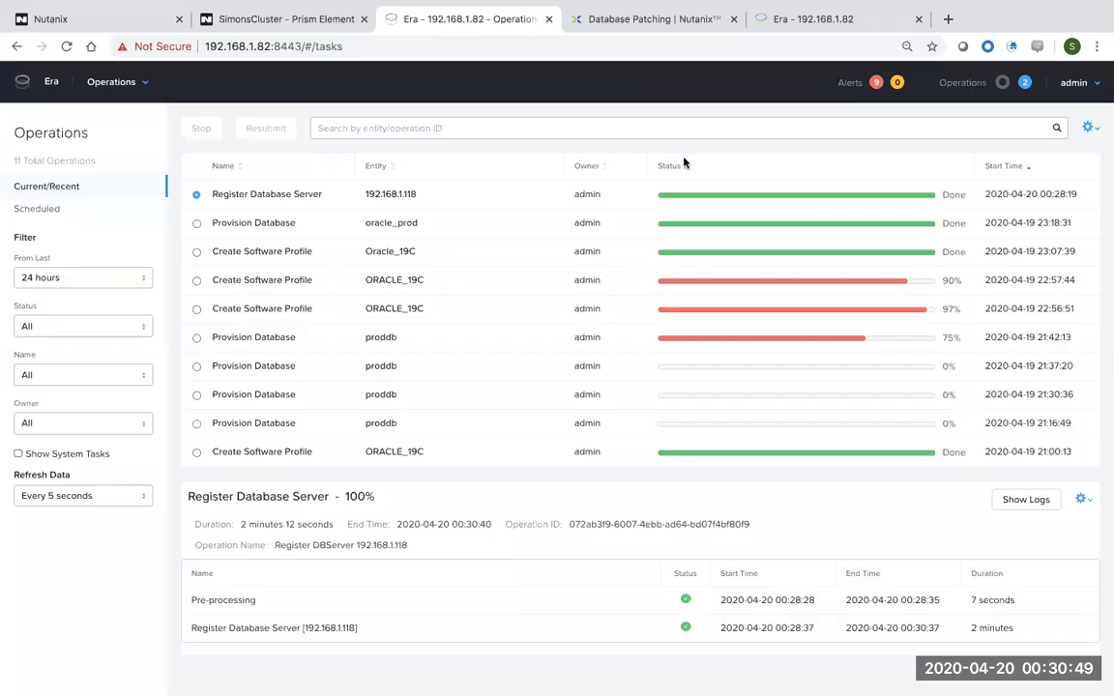
pyautogui.moveTo(330, 196); pyautogui.dragTo(210, 196)
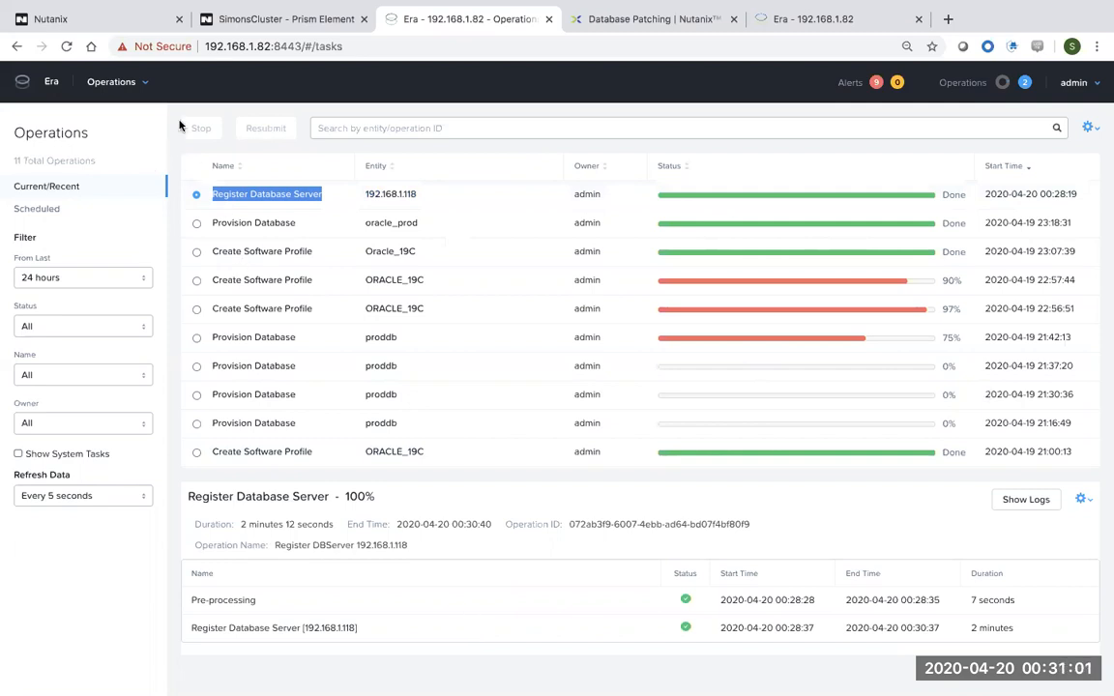
pyautogui.click(142, 86)
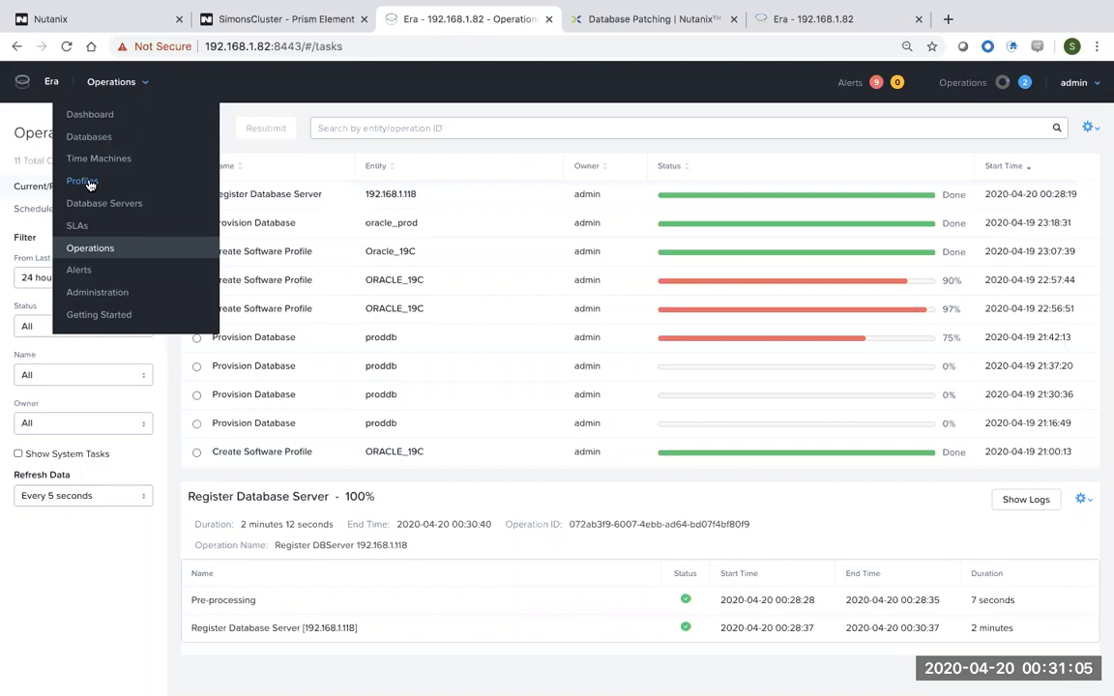
# Review the two database patches recorded for Oracle_19C profile version 1.0 under Database Software.
pyautogui.click(88, 184)
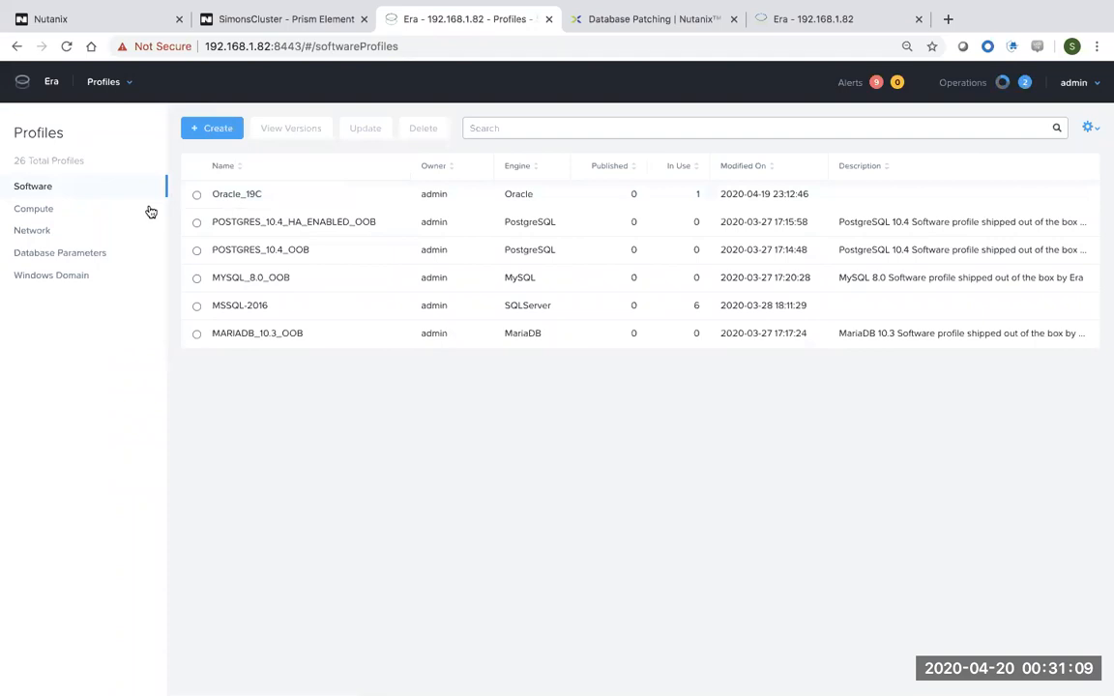
pyautogui.click(232, 195)
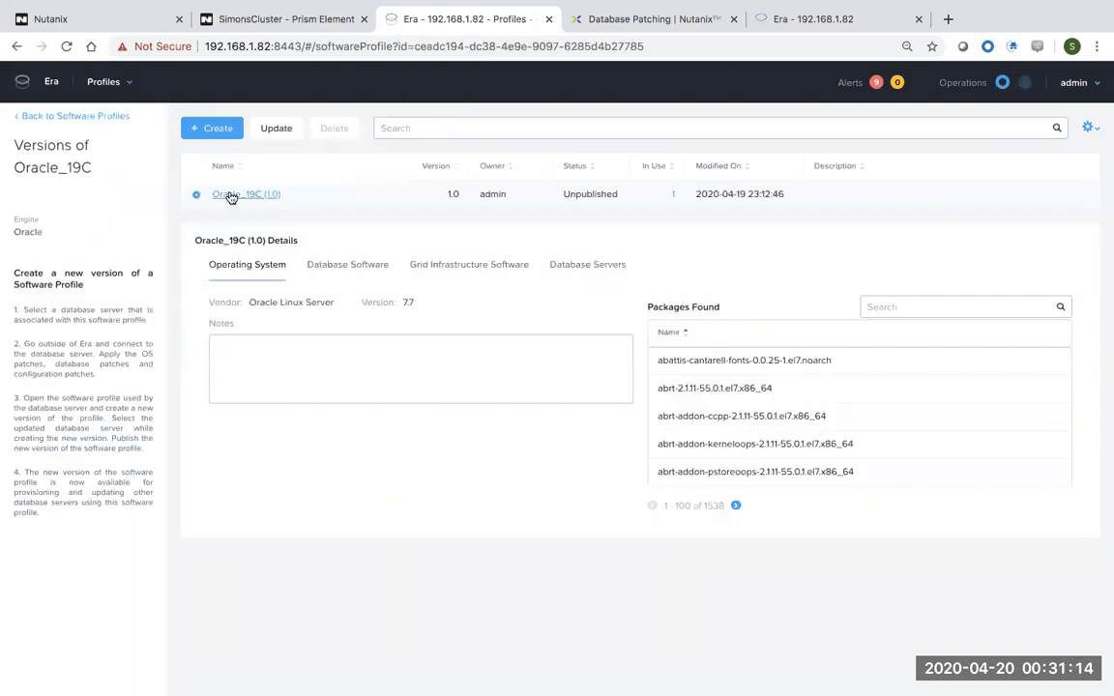
pyautogui.click(372, 267)
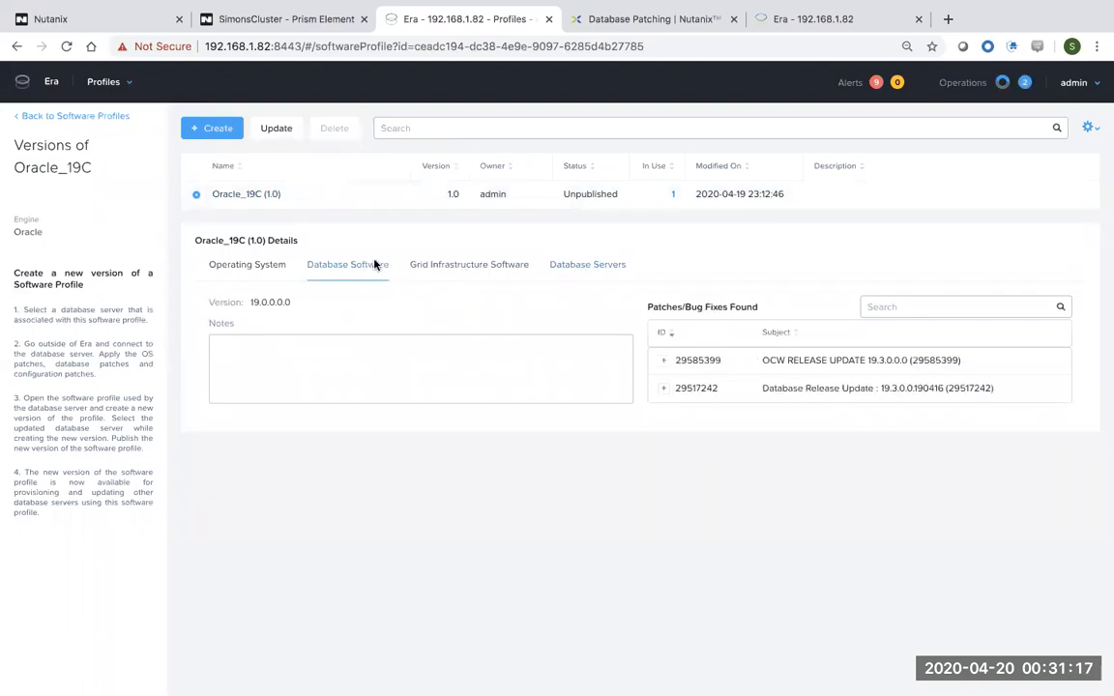
pyautogui.moveTo(1014, 390); pyautogui.dragTo(710, 363)
pyautogui.click(221, 130)
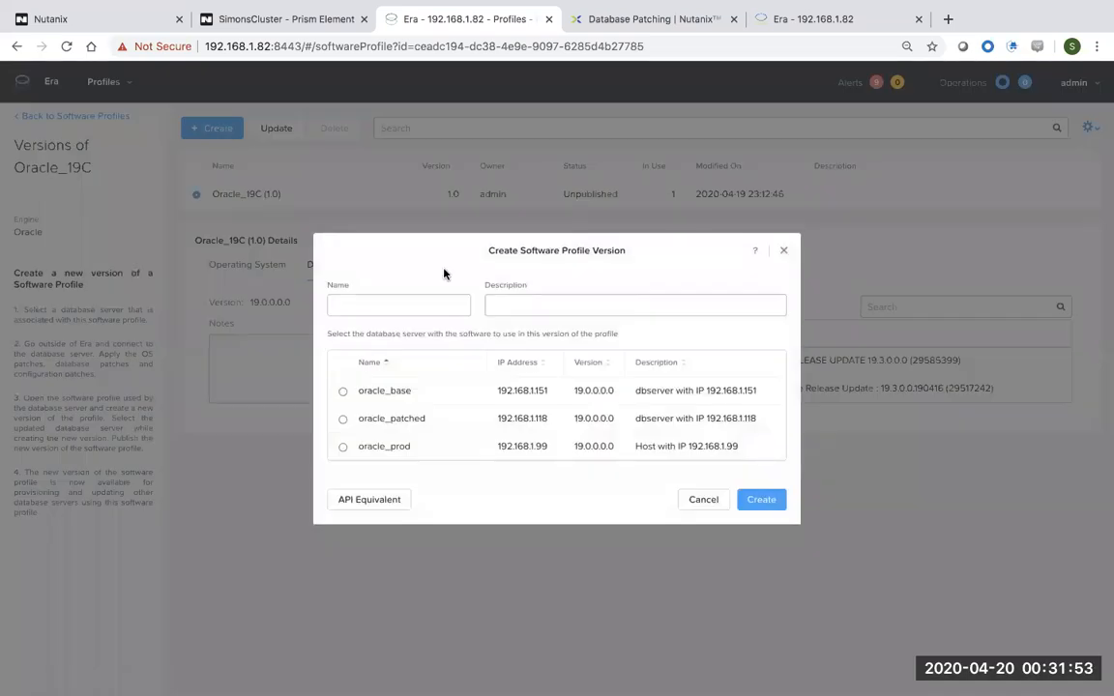
# Copy the version name ORACLE_19C (Oct19/date PSU) from the Script Editor notes.
pyautogui.click(432, 308)
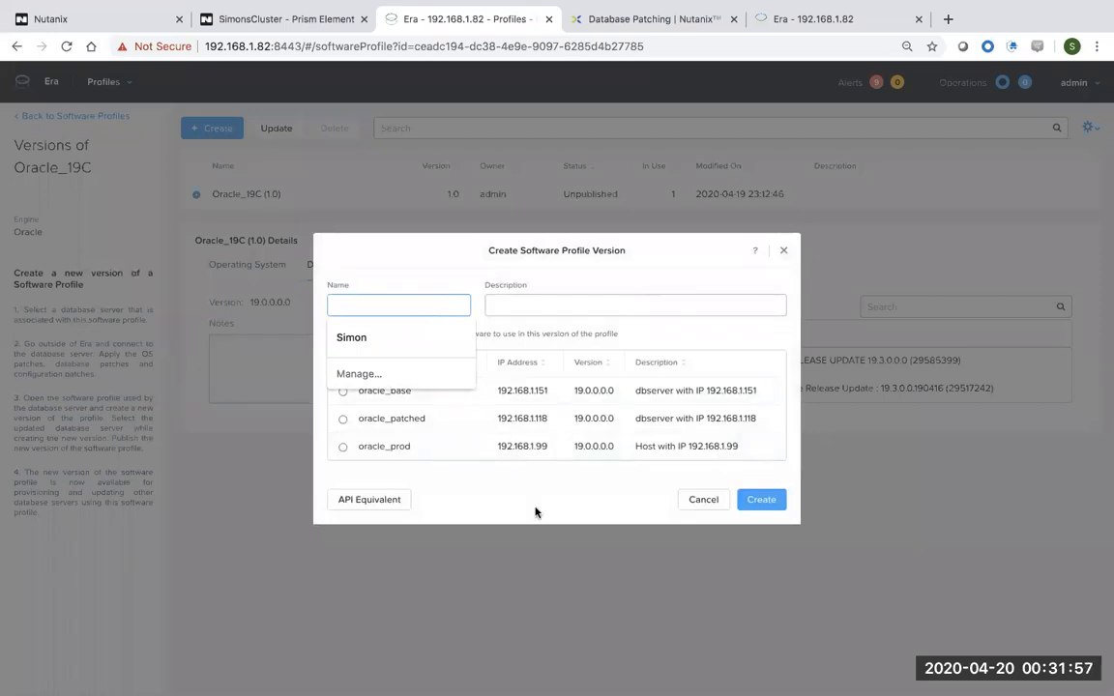
pyautogui.hotkey('ctrl', 'Right')
pyautogui.moveTo(201, 426); pyautogui.dragTo(43, 428)
pyautogui.press('super+c')
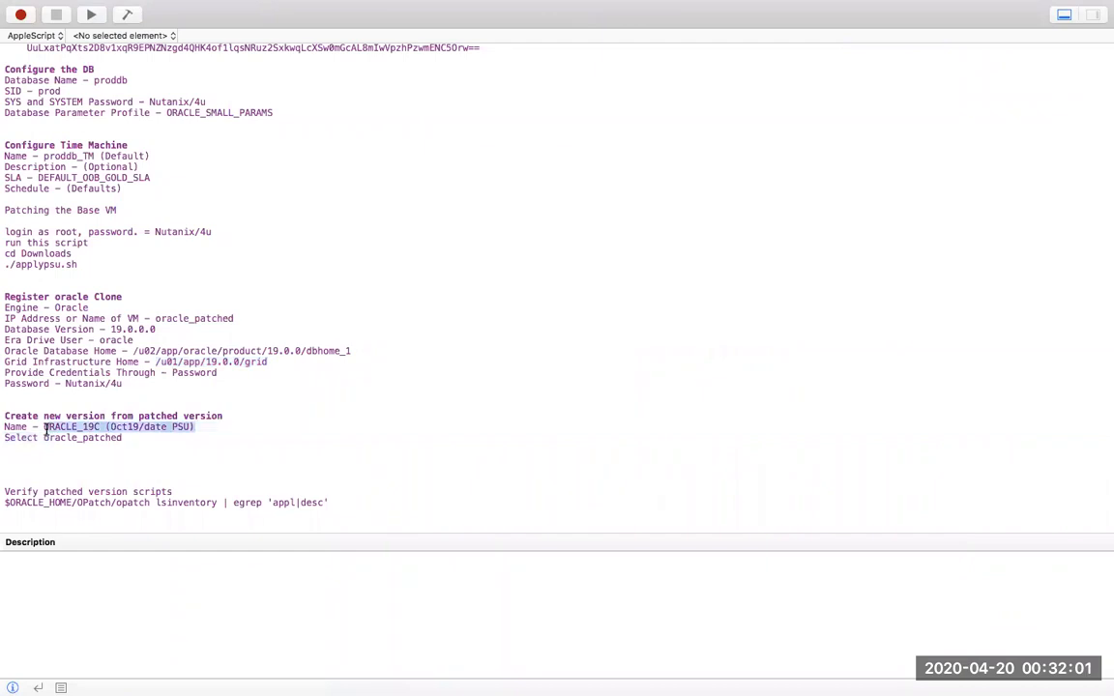
pyautogui.rightClick(48, 428)
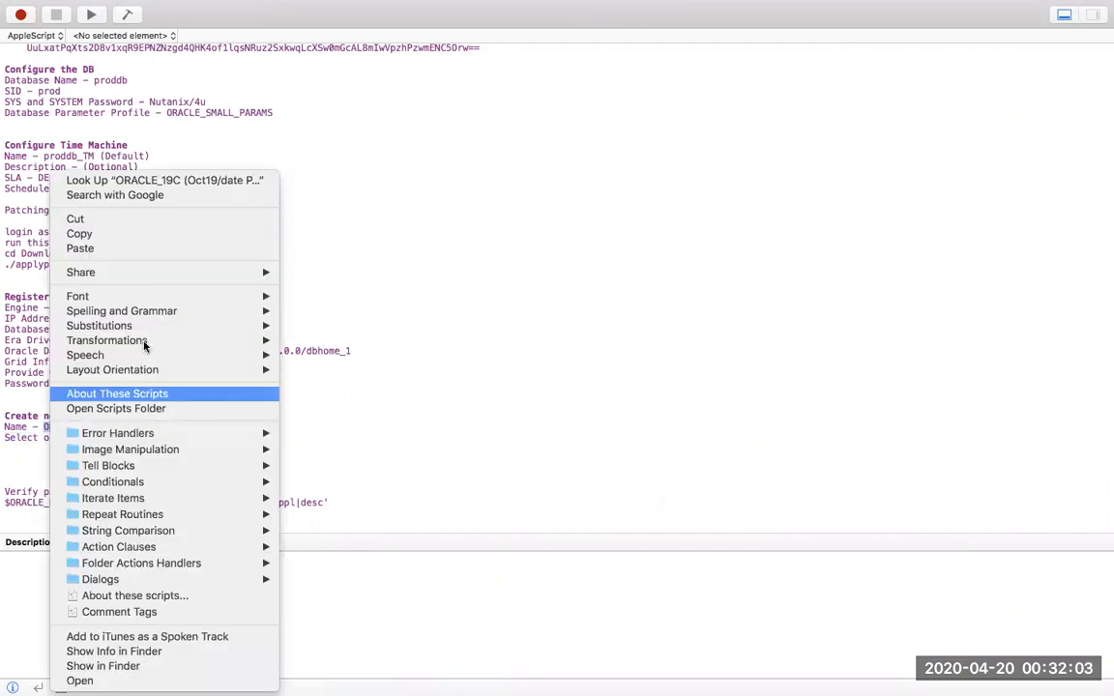
pyautogui.click(122, 234)
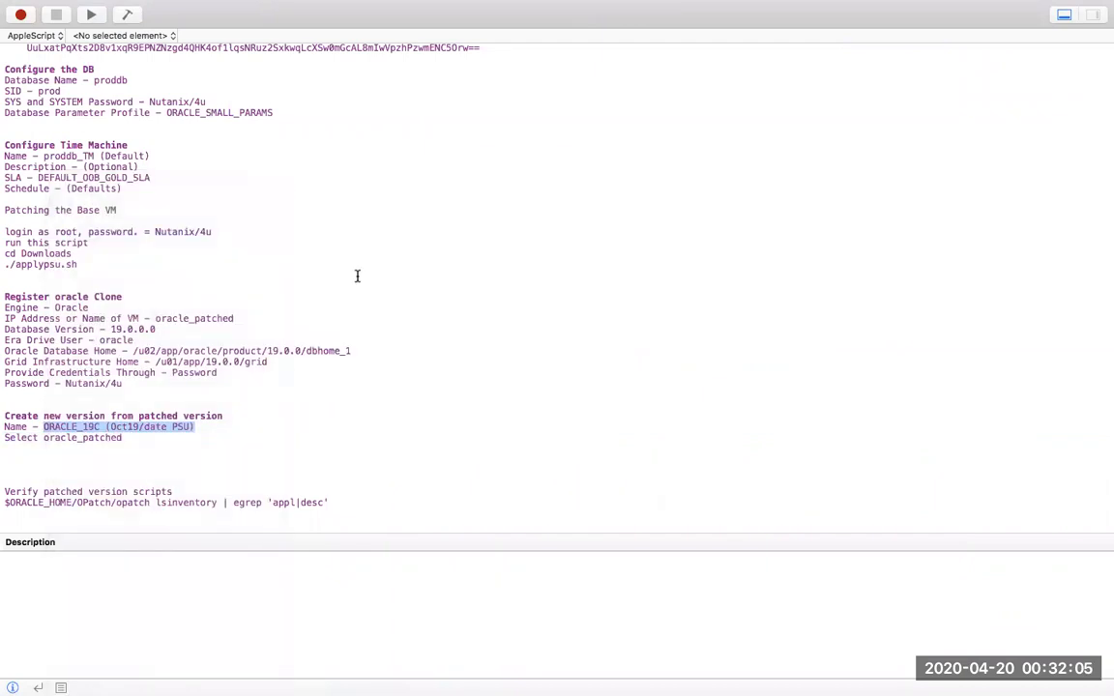
pyautogui.press('super+Tab')
pyautogui.click(438, 307)
# Name the new version ORACLE_19C with description (Oct19/date PSU).
pyautogui.rightClick(433, 310)
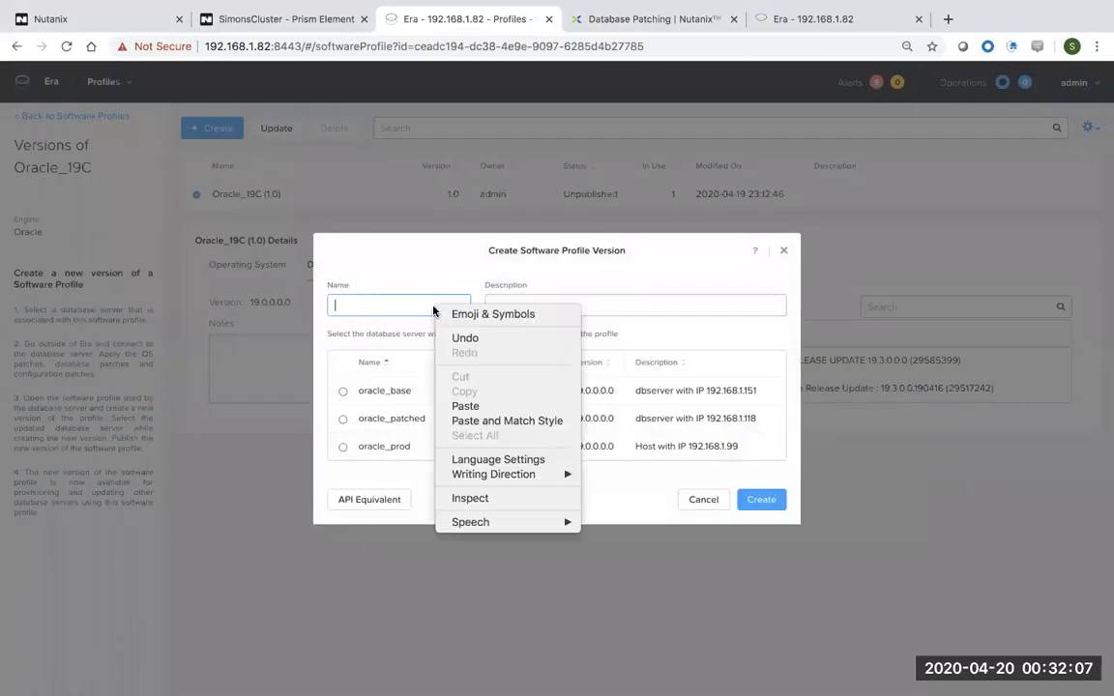
pyautogui.click(465, 406)
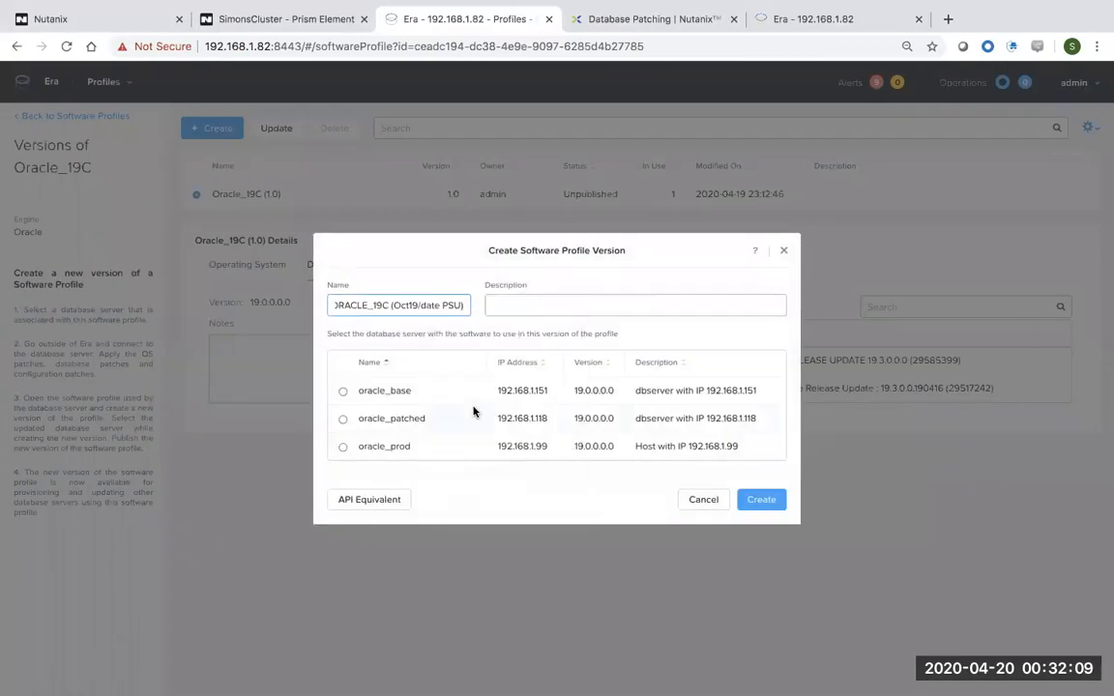
pyautogui.moveTo(396, 305); pyautogui.dragTo(321, 309)
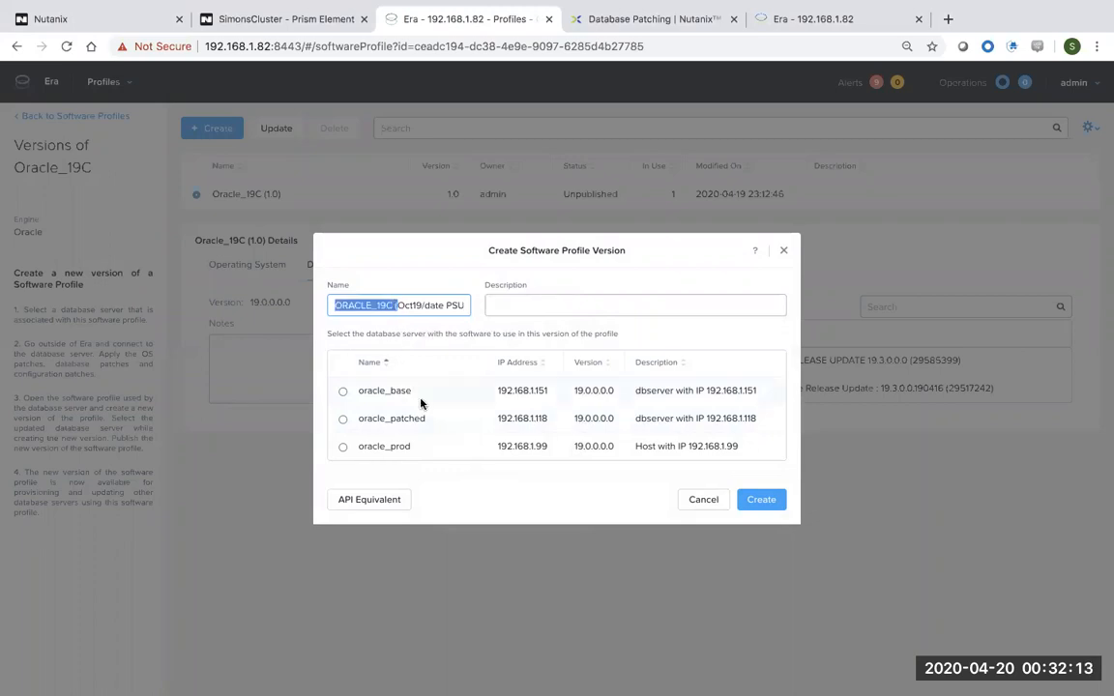
pyautogui.click(400, 305)
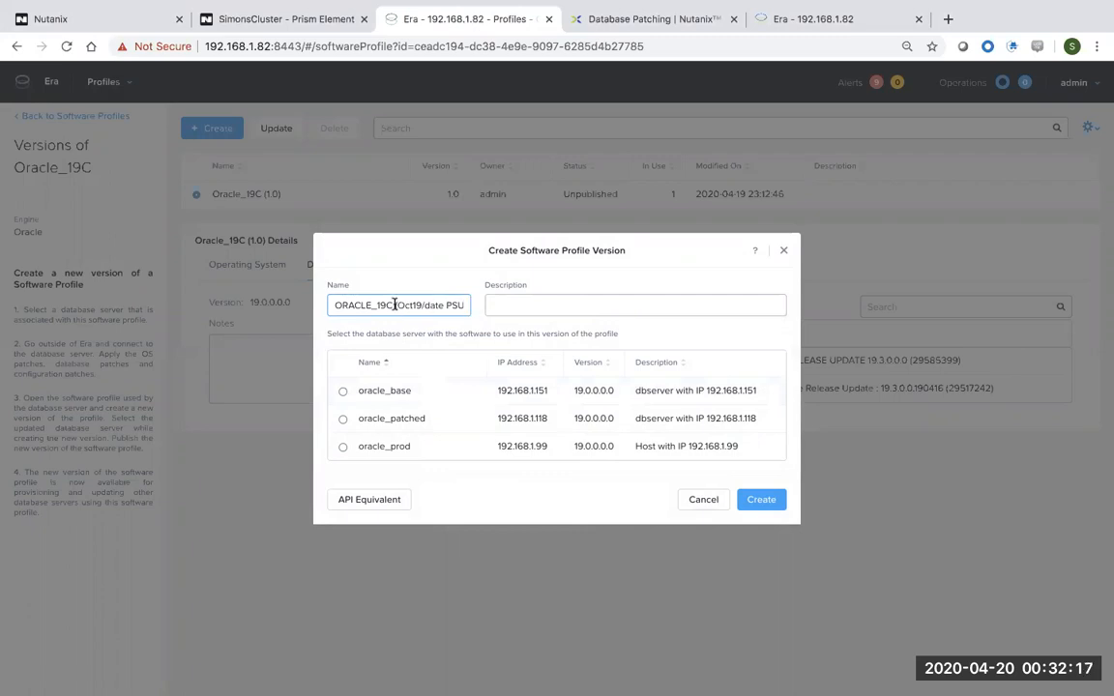
pyautogui.moveTo(394, 305); pyautogui.dragTo(470, 306)
pyautogui.hotkey('ctrl', 'c')
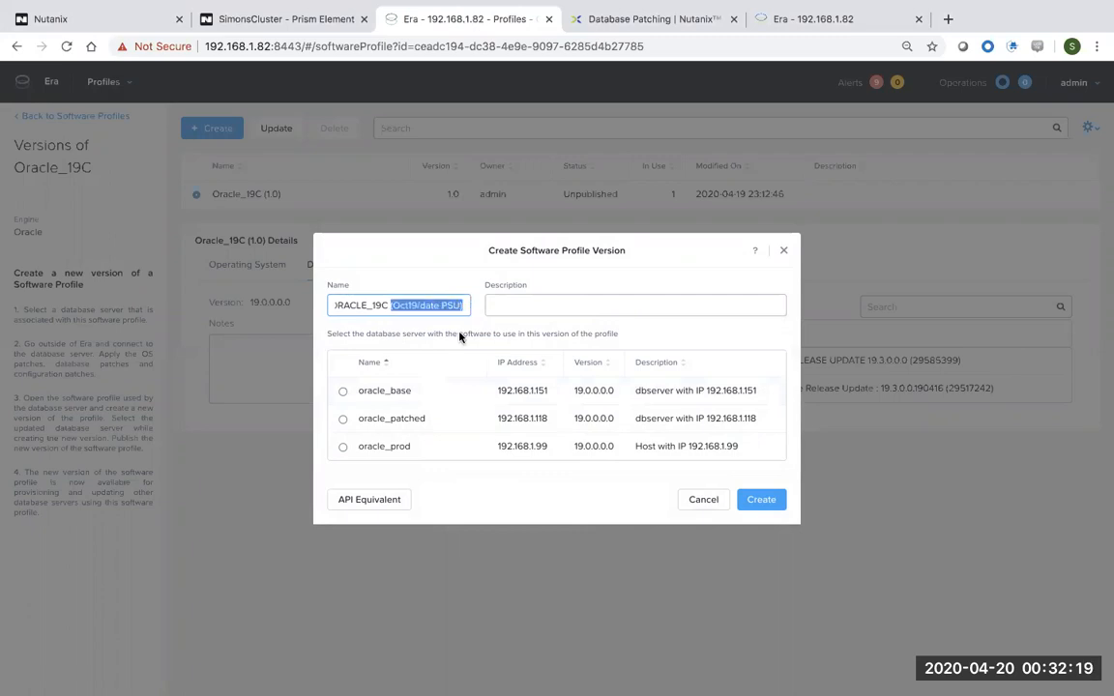
pyautogui.press('BackSpace')
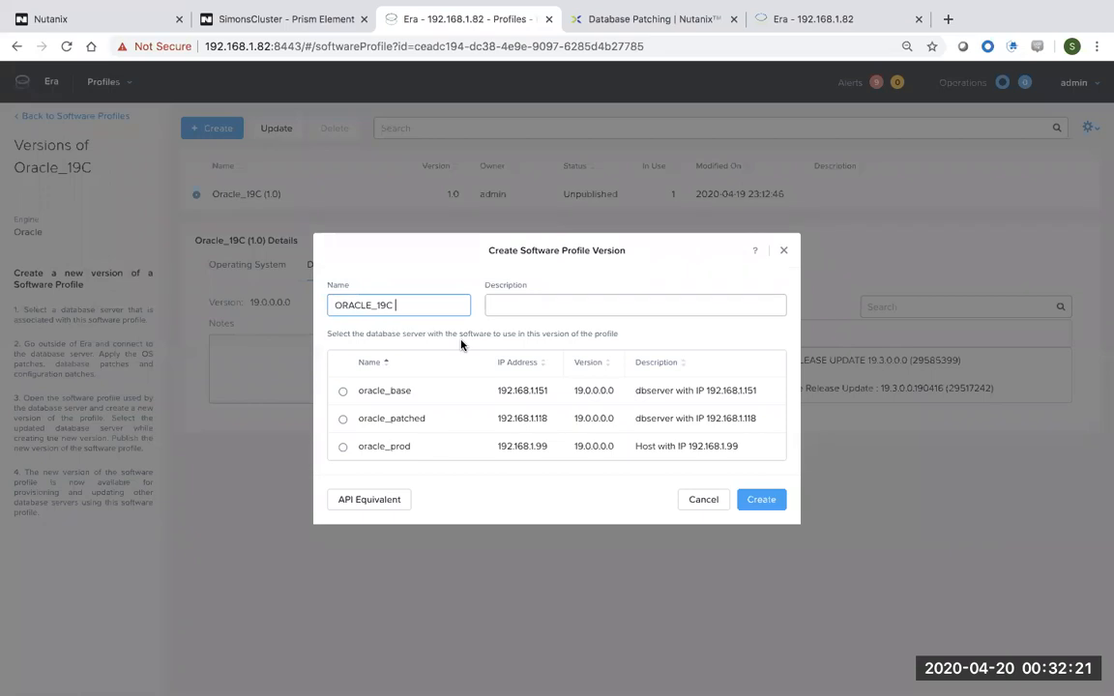
pyautogui.click(519, 305)
pyautogui.hotkey('ctrl', 'v')
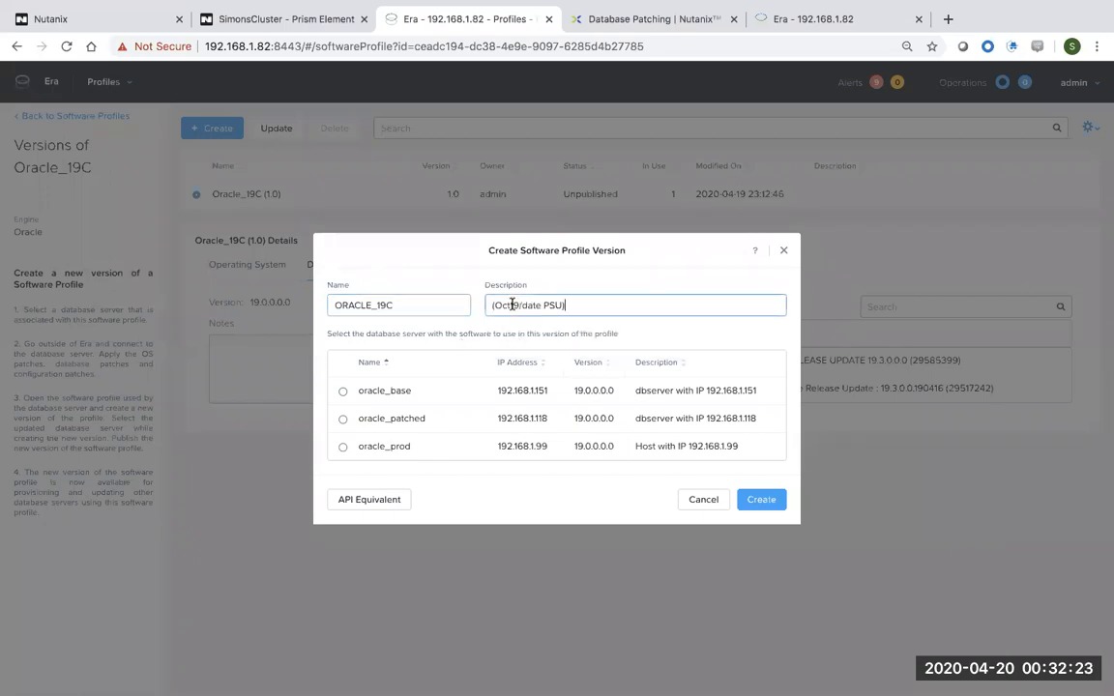
pyautogui.click(426, 306)
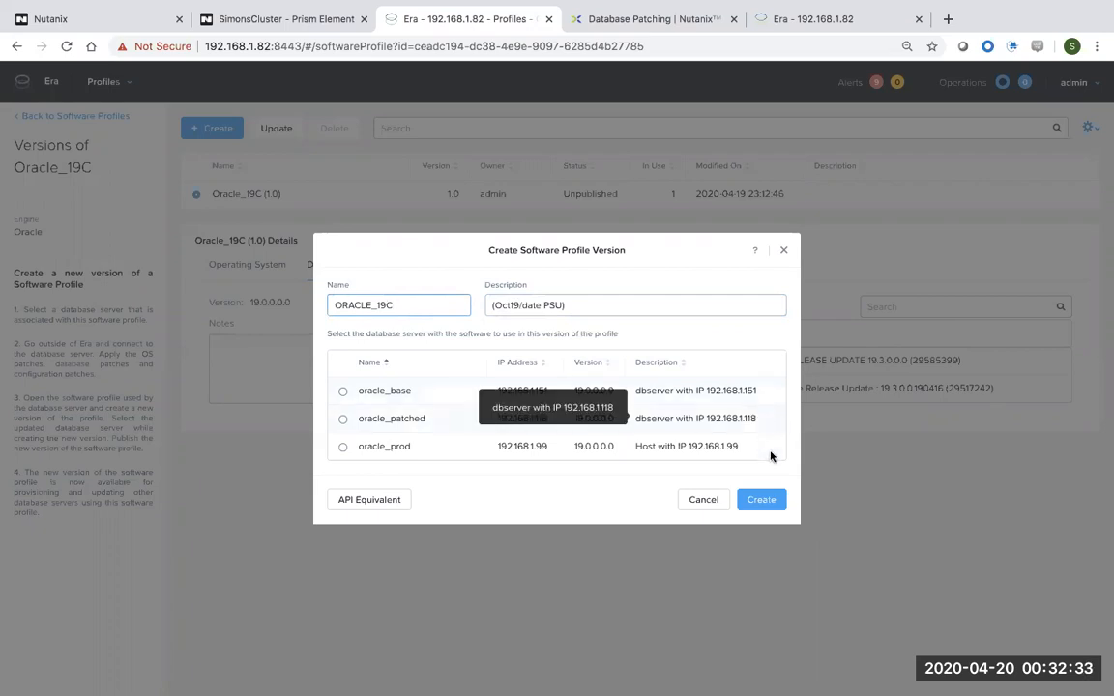
# Create the profile version from the oracle_patched source server.
pyautogui.click(771, 499)
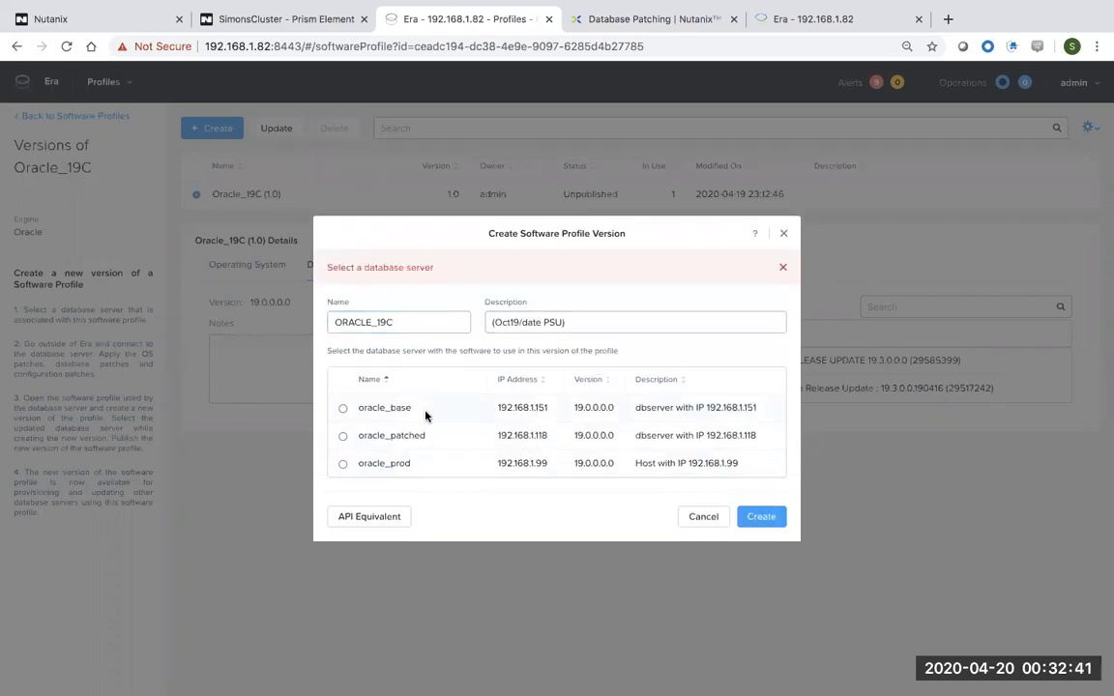
pyautogui.click(343, 438)
pyautogui.click(764, 519)
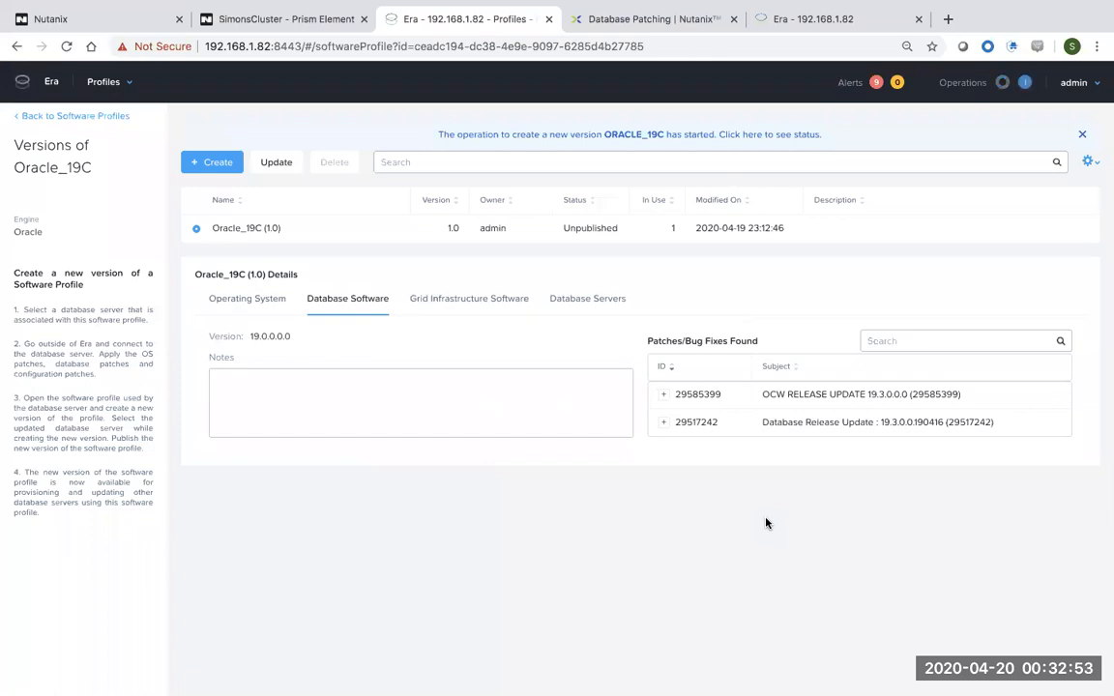
# Dismiss the operation-started notice and go to the Operations page.
pyautogui.click(133, 86)
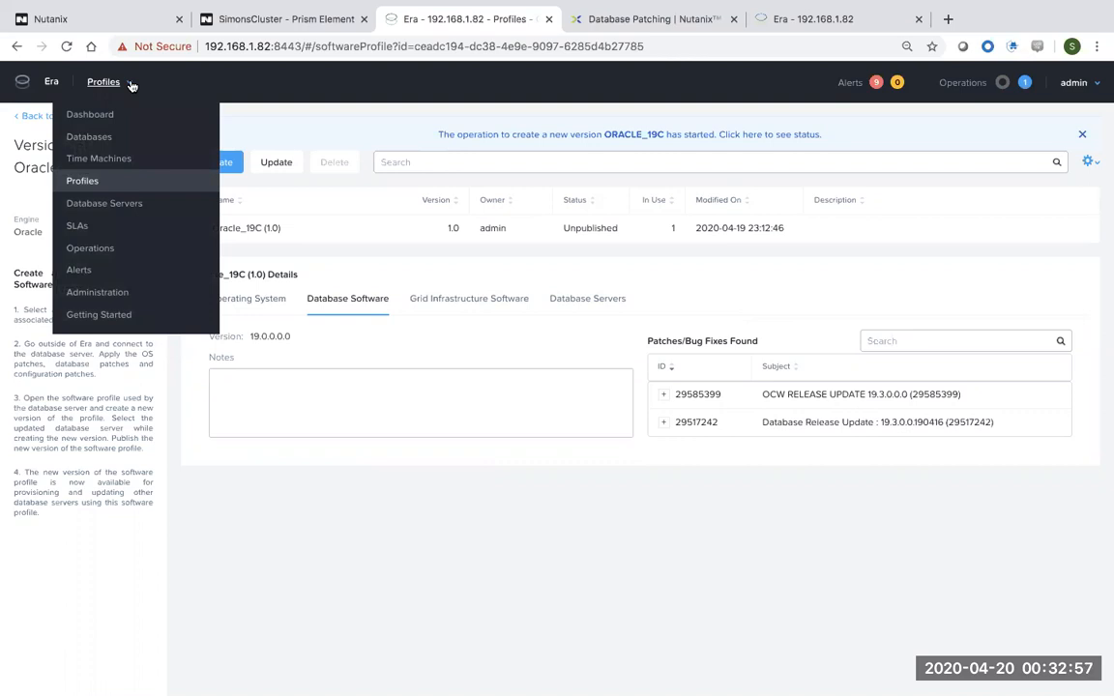
pyautogui.click(83, 182)
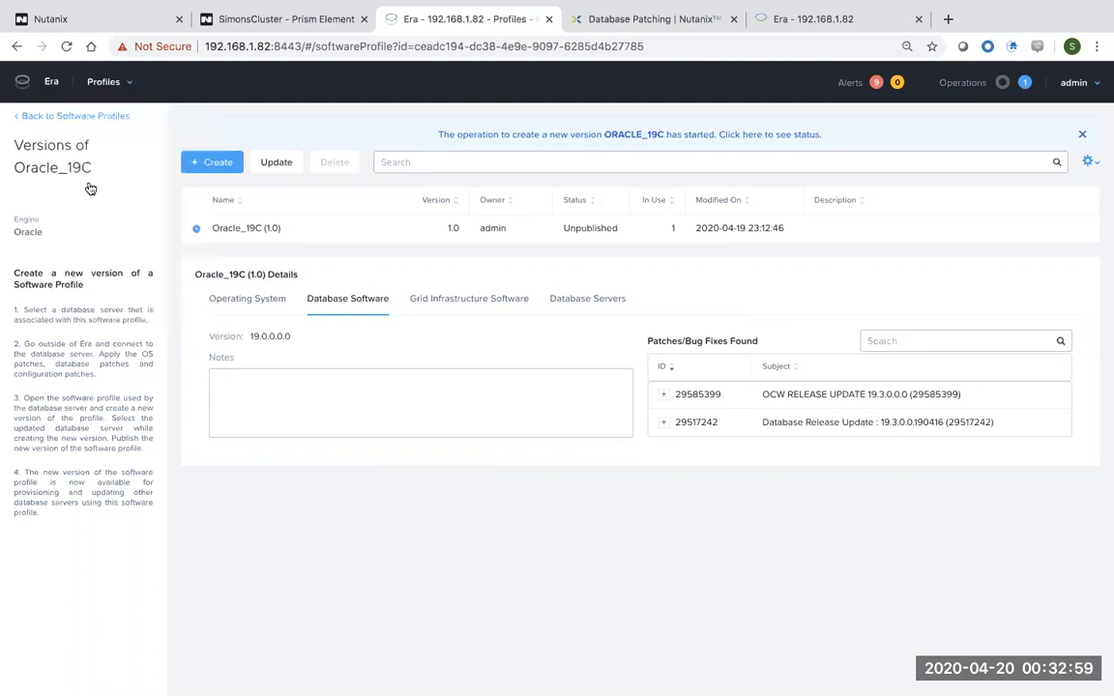
pyautogui.click(1082, 135)
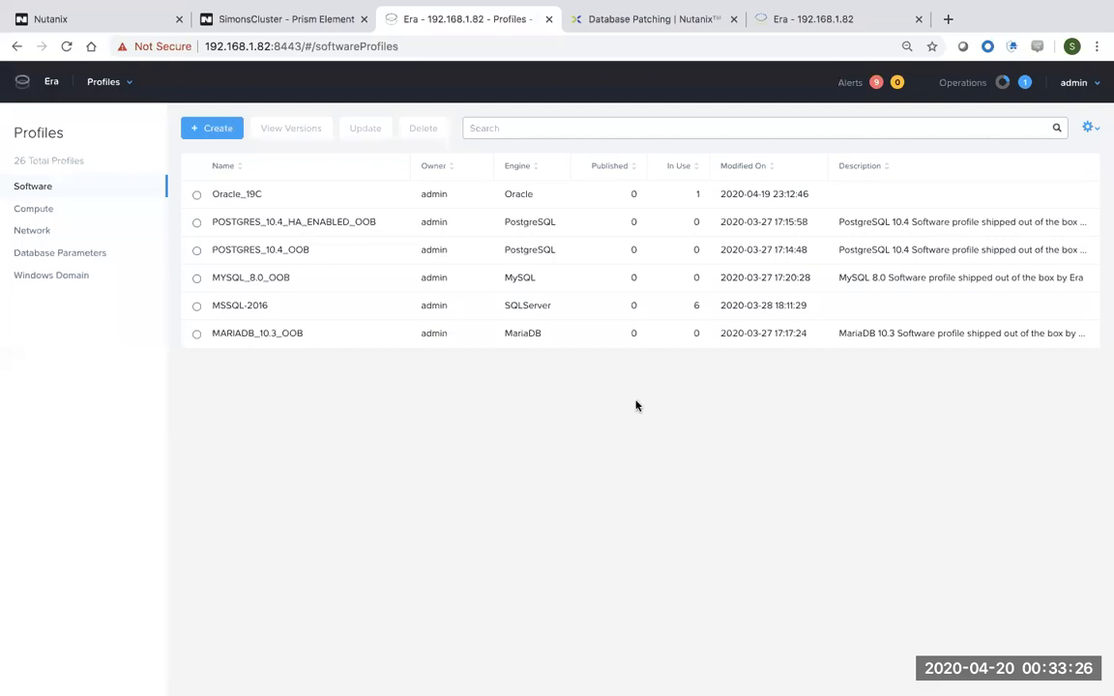
pyautogui.click(130, 90)
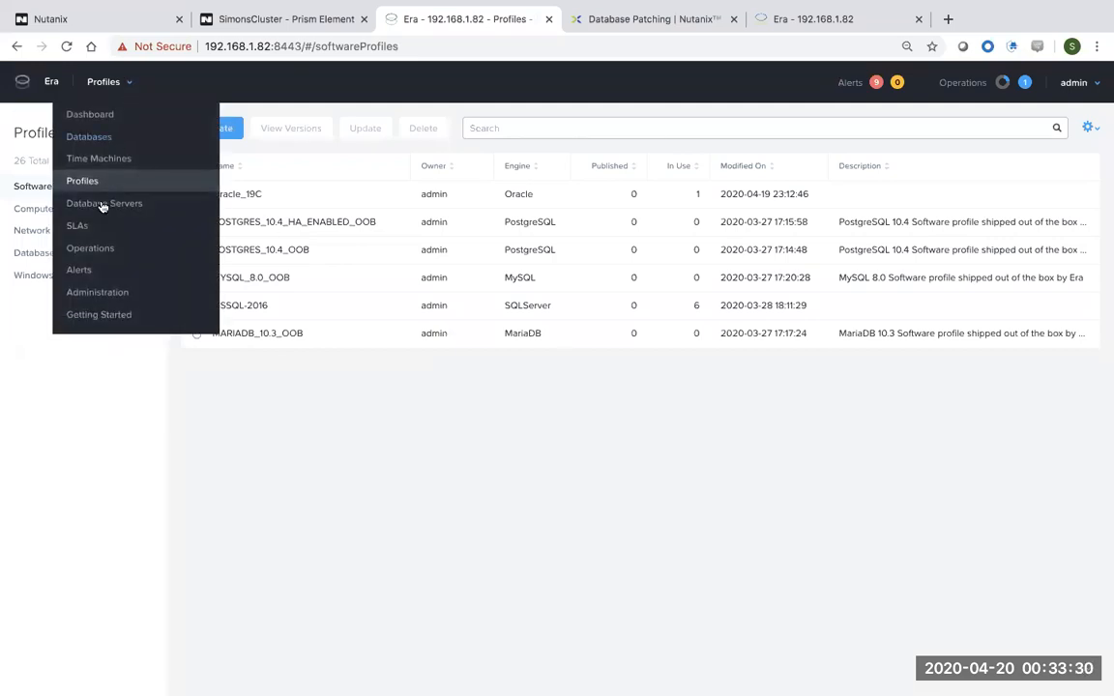
pyautogui.click(96, 249)
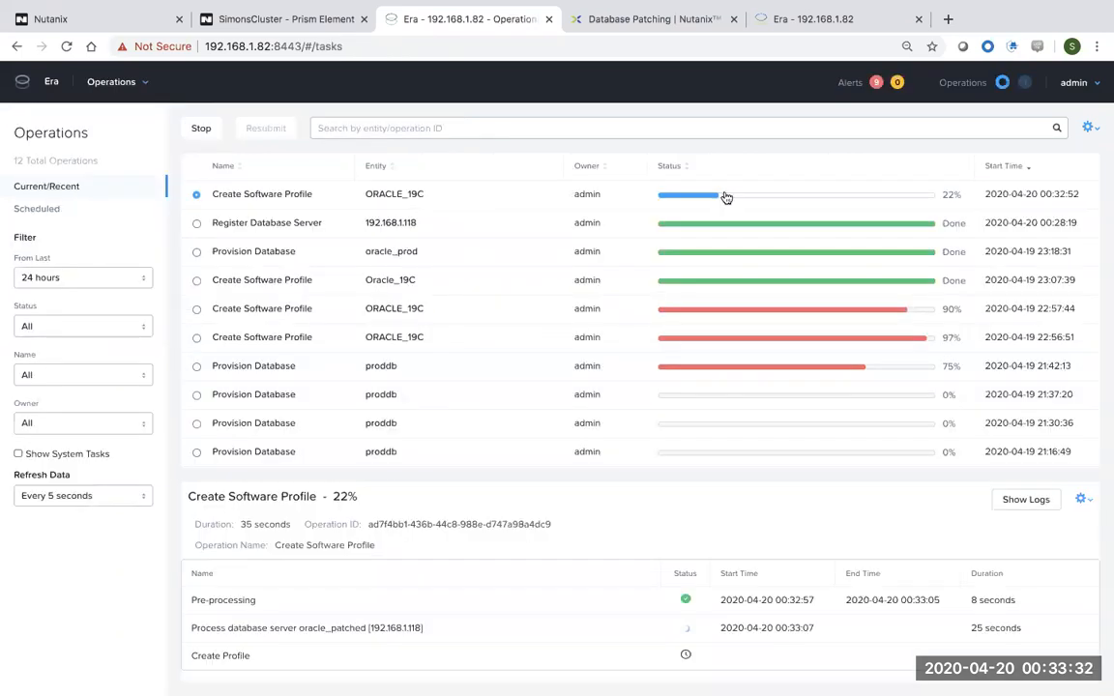
# Confirm the ORACLE_19C Create Software Profile operation reached 100% after about 6 minutes.
pyautogui.moveTo(314, 194); pyautogui.dragTo(223, 193)
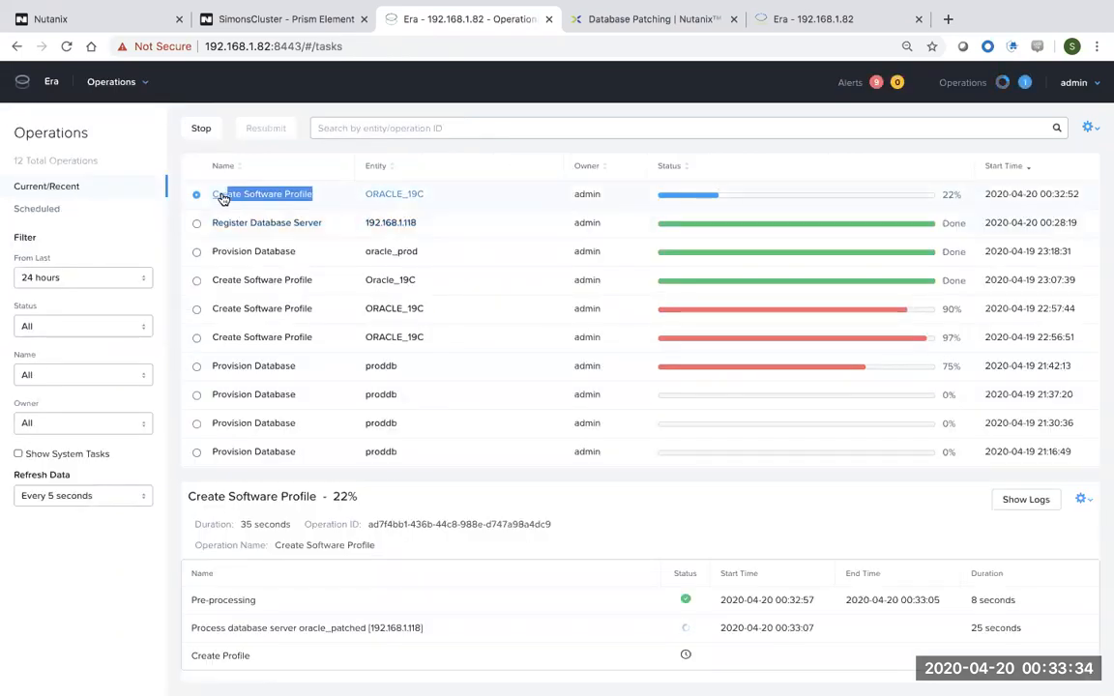
pyautogui.moveTo(365, 497); pyautogui.dragTo(247, 497)
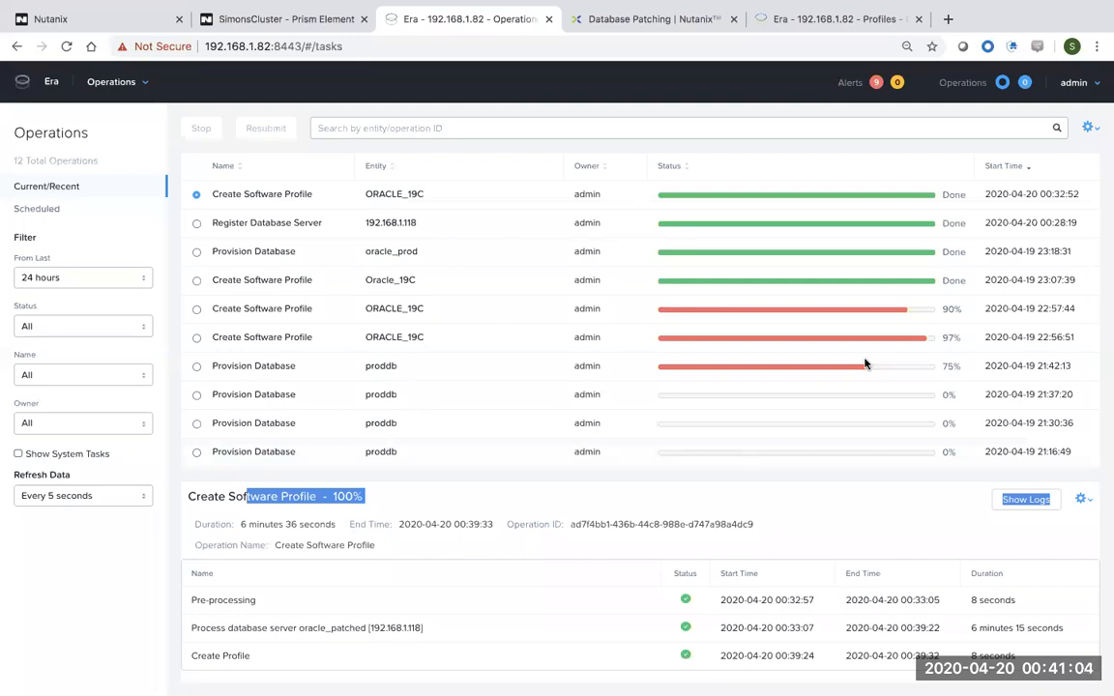
pyautogui.moveTo(321, 197); pyautogui.dragTo(222, 197)
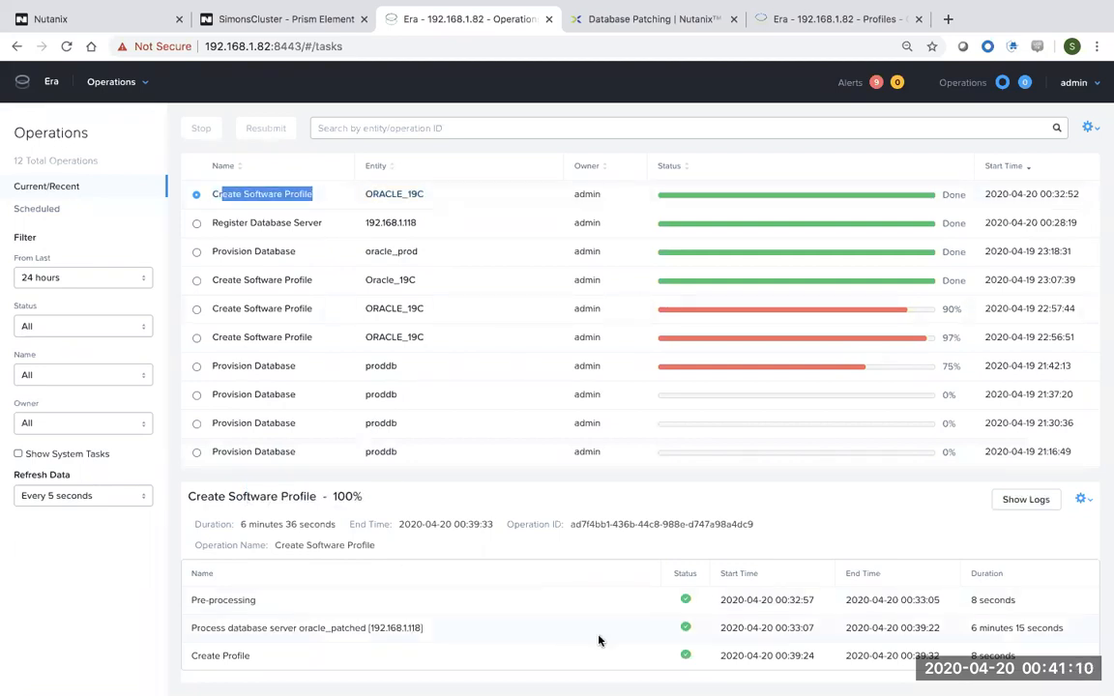
pyautogui.moveTo(1062, 630); pyautogui.dragTo(959, 626)
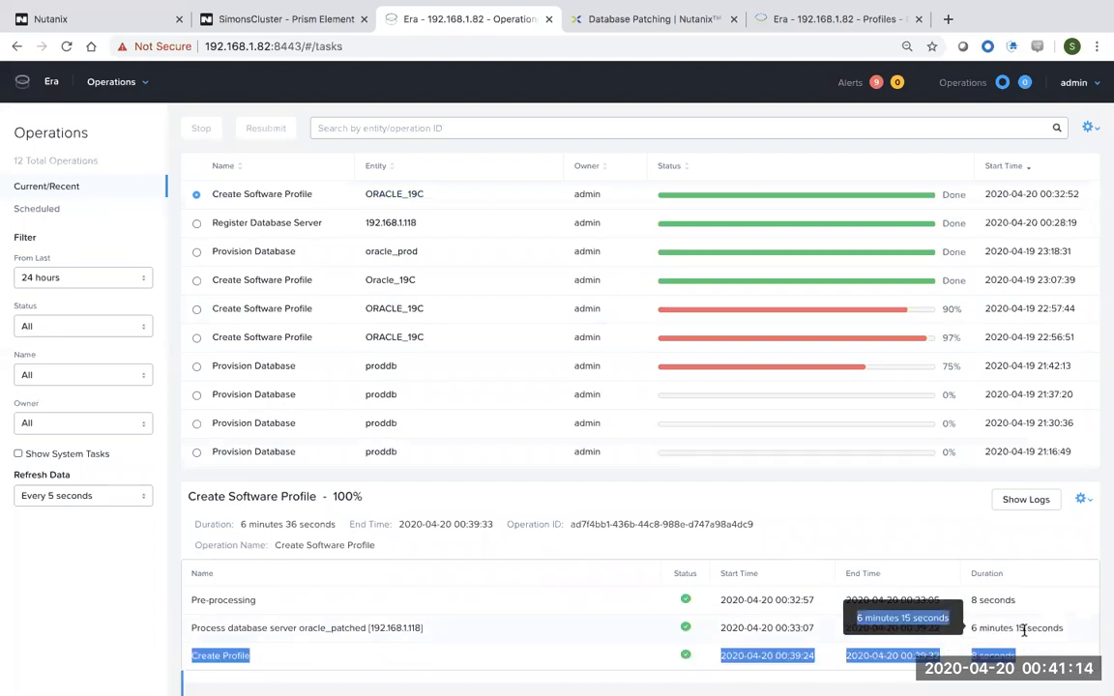
pyautogui.moveTo(1032, 629); pyautogui.dragTo(983, 630)
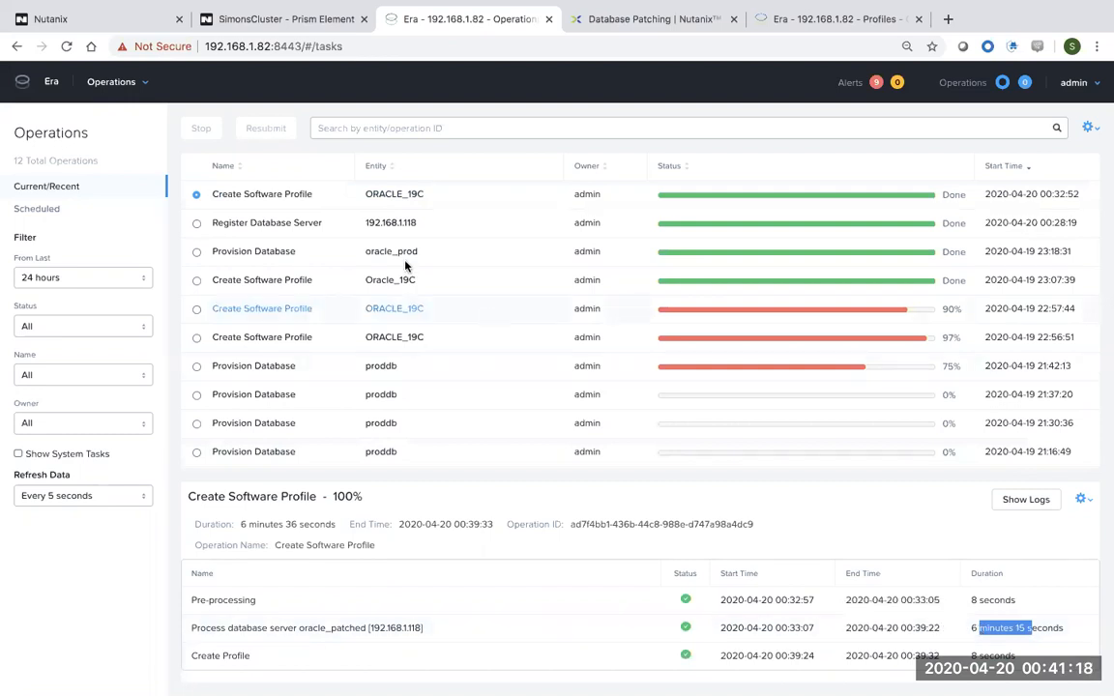
pyautogui.click(136, 83)
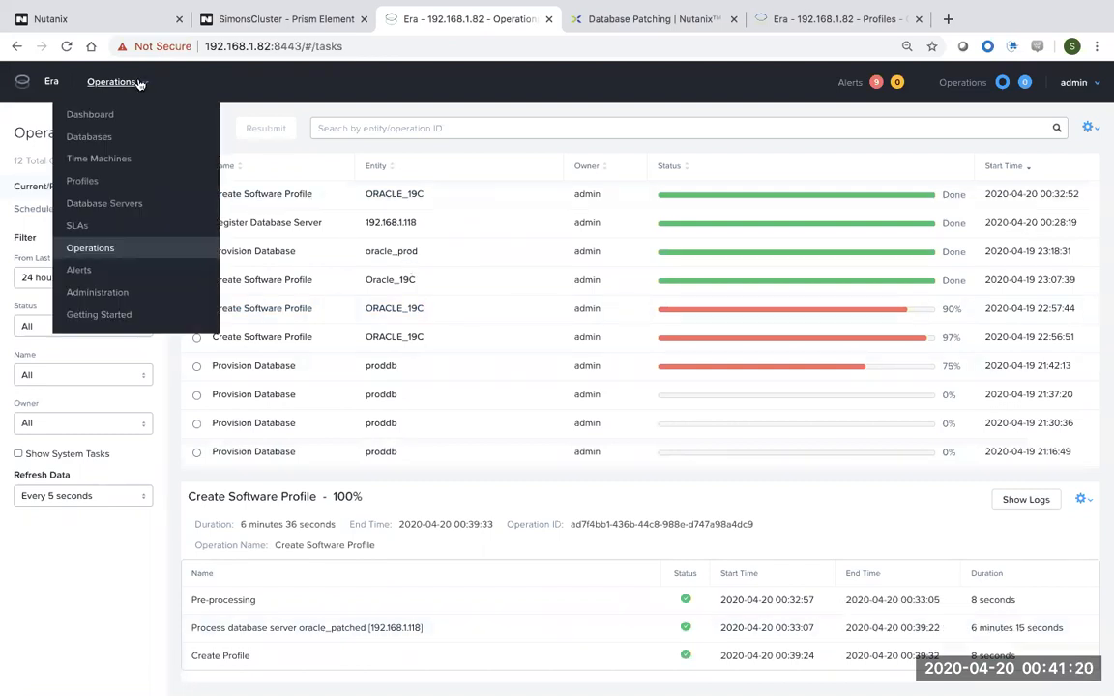
# Open the Oracle_19C profile and review the new unpublished version 2.0, described (Oct19/date PSU).
pyautogui.click(90, 183)
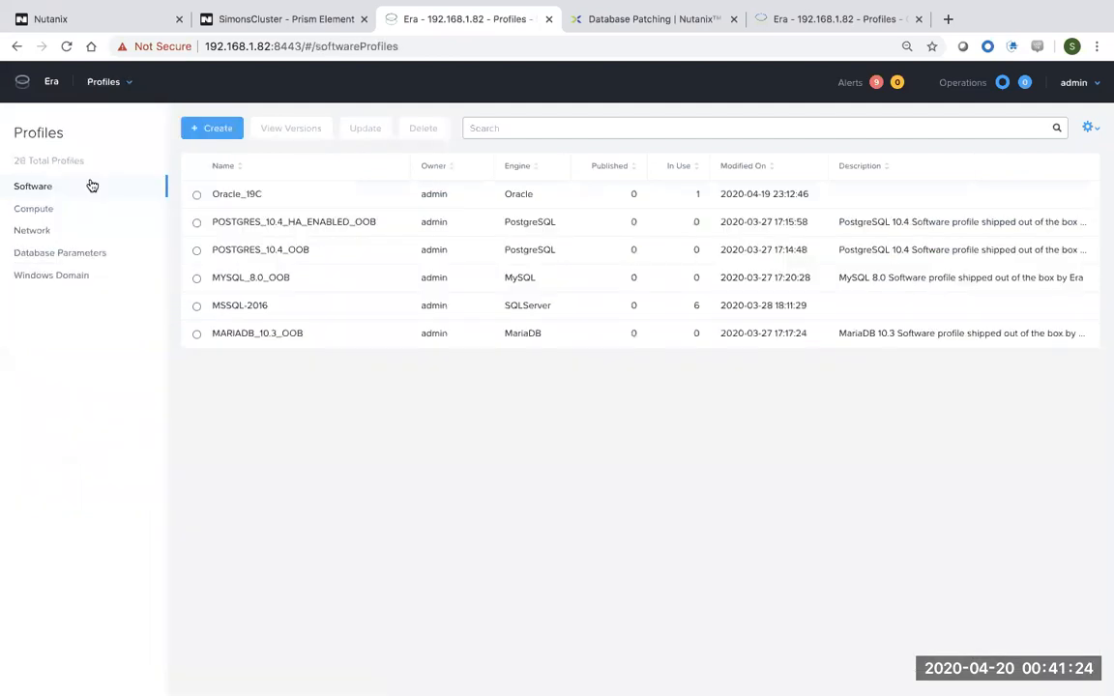
pyautogui.click(245, 195)
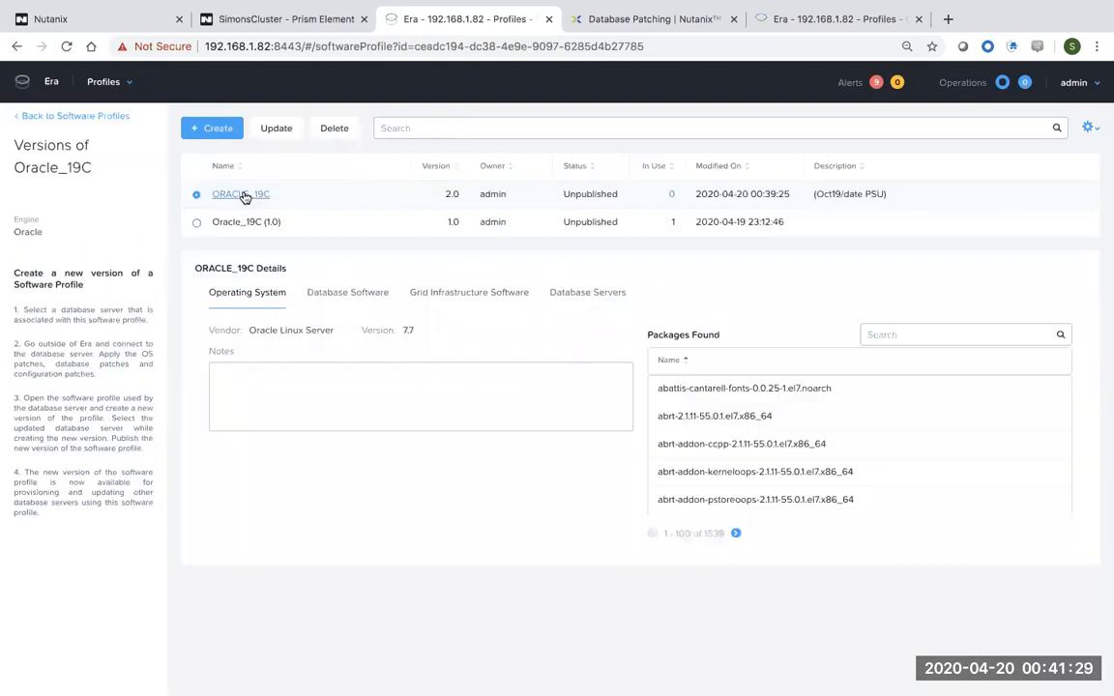
pyautogui.doubleClick(448, 195)
pyautogui.click(887, 199)
pyautogui.moveTo(887, 199); pyautogui.dragTo(809, 196)
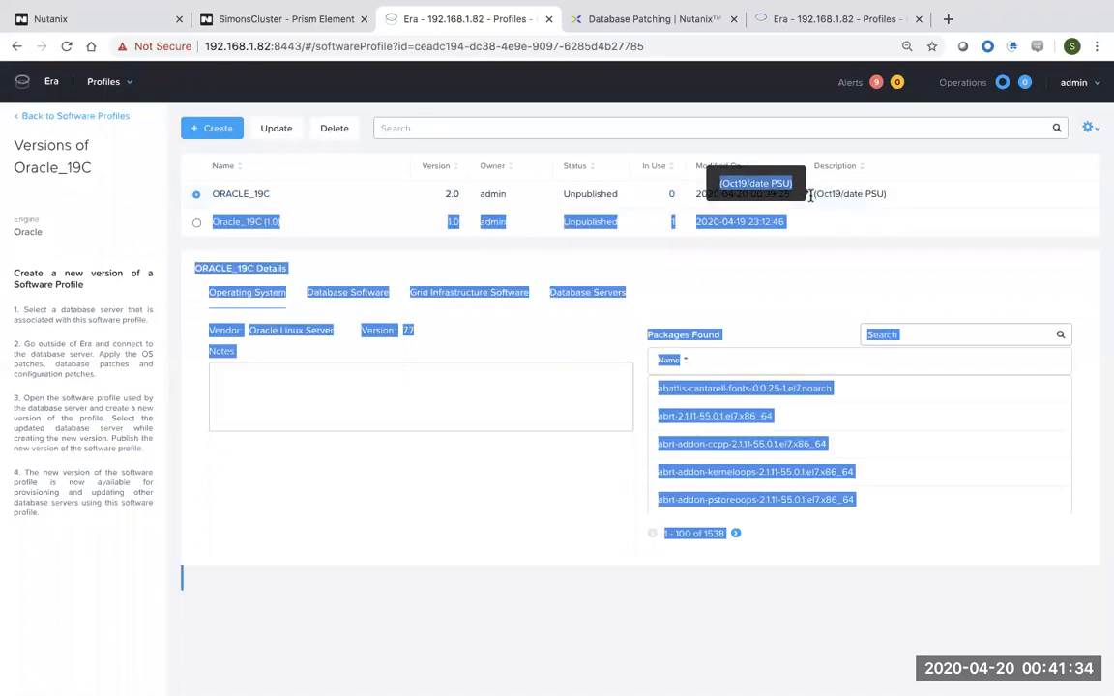
pyautogui.click(888, 196)
pyautogui.moveTo(886, 194); pyautogui.dragTo(818, 194)
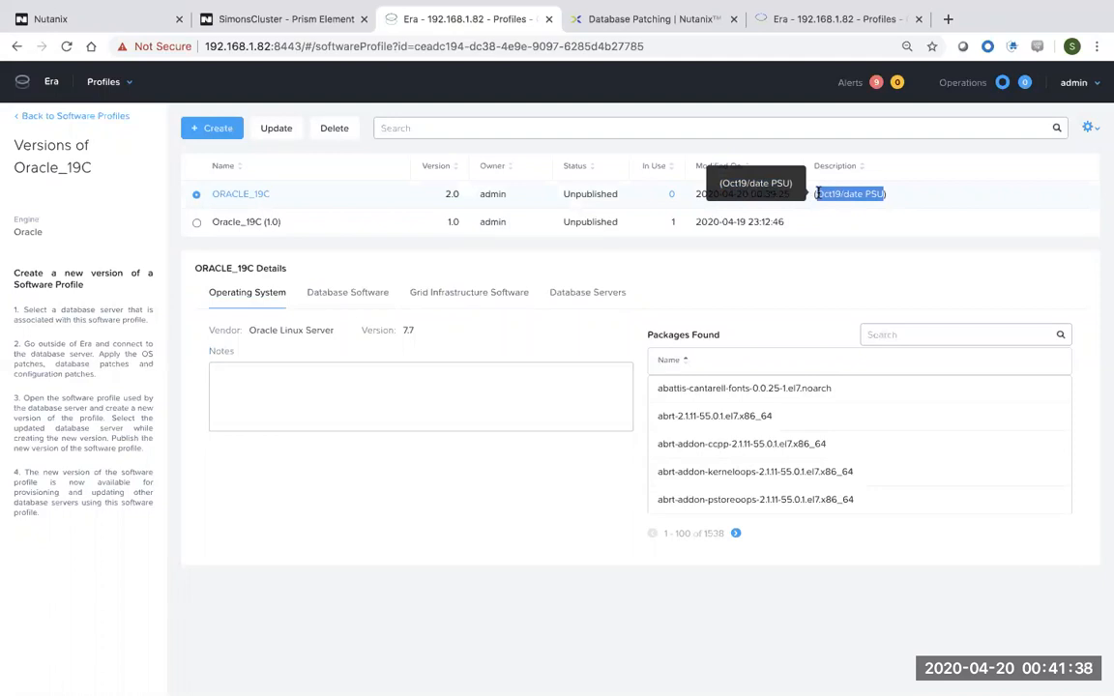
pyautogui.click(356, 192)
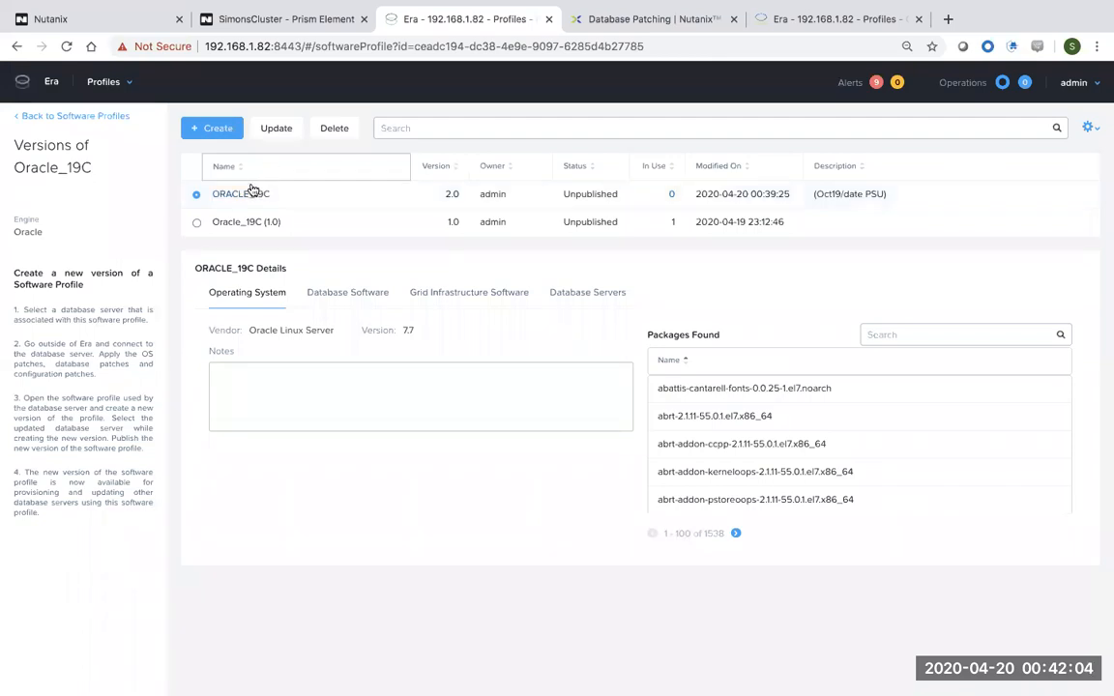
# Set the Oracle_19C version 2.0 status to Published and save the update.
pyautogui.click(277, 134)
pyautogui.click(353, 421)
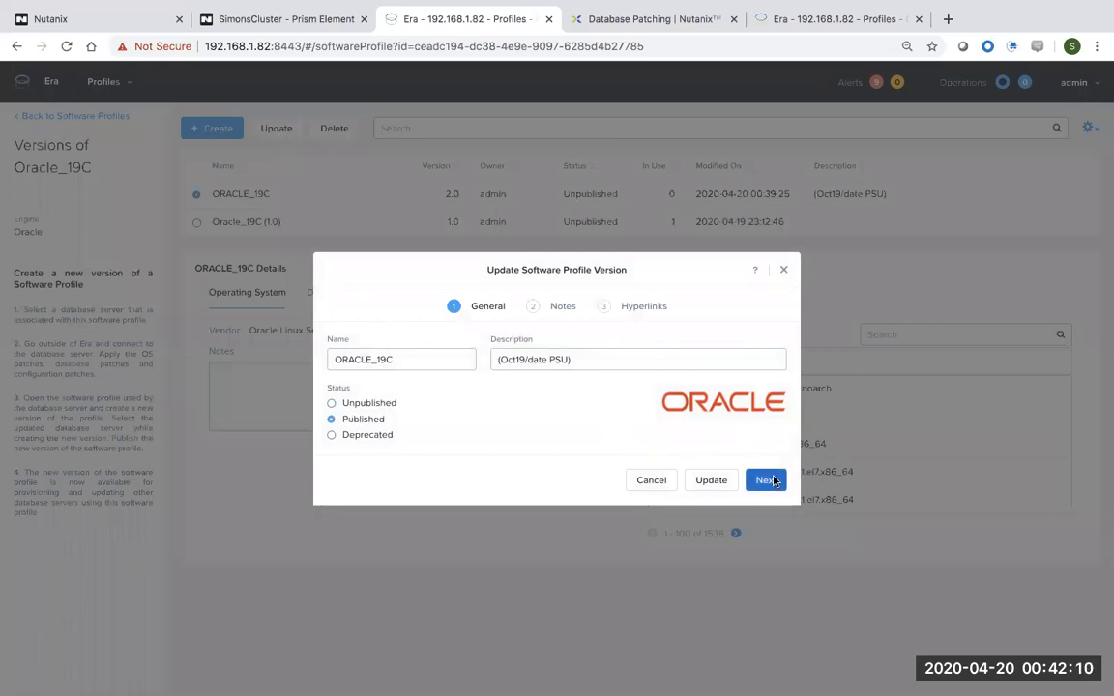
pyautogui.click(773, 480)
pyautogui.click(767, 503)
pyautogui.click(762, 522)
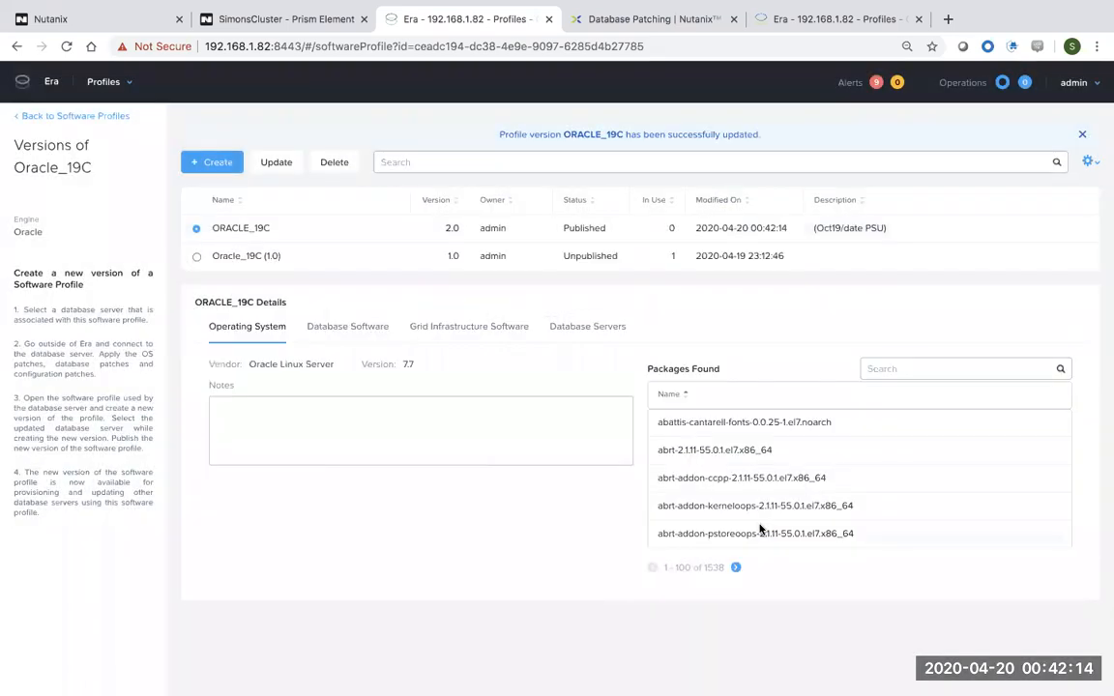
pyautogui.moveTo(611, 236); pyautogui.dragTo(570, 231)
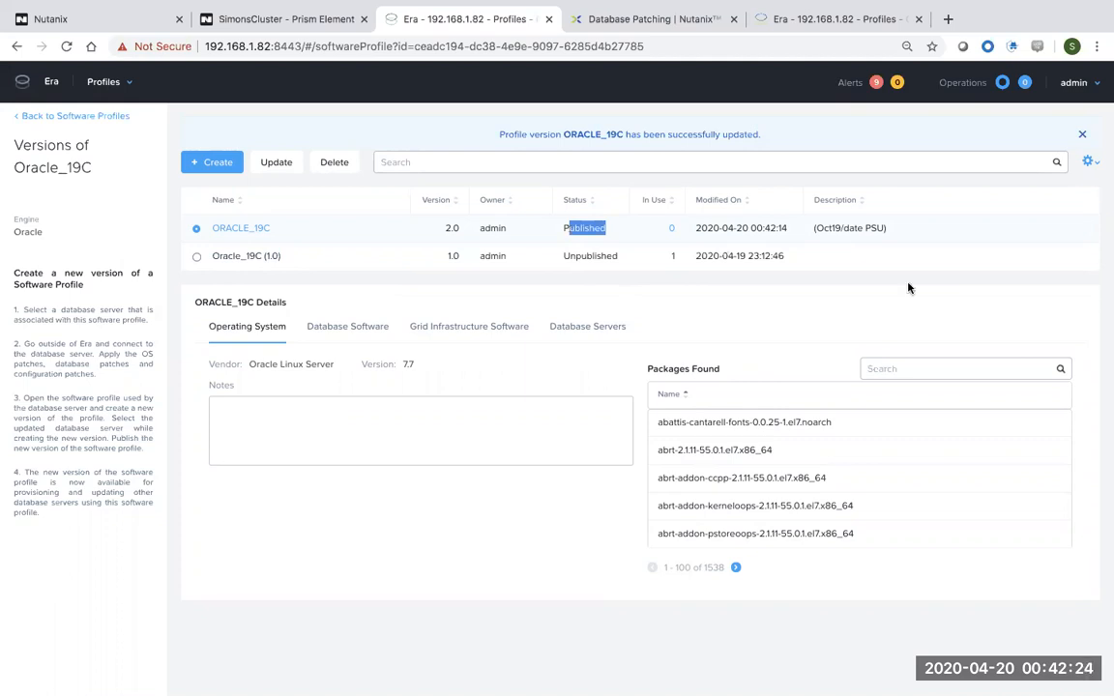
pyautogui.moveTo(943, 682)
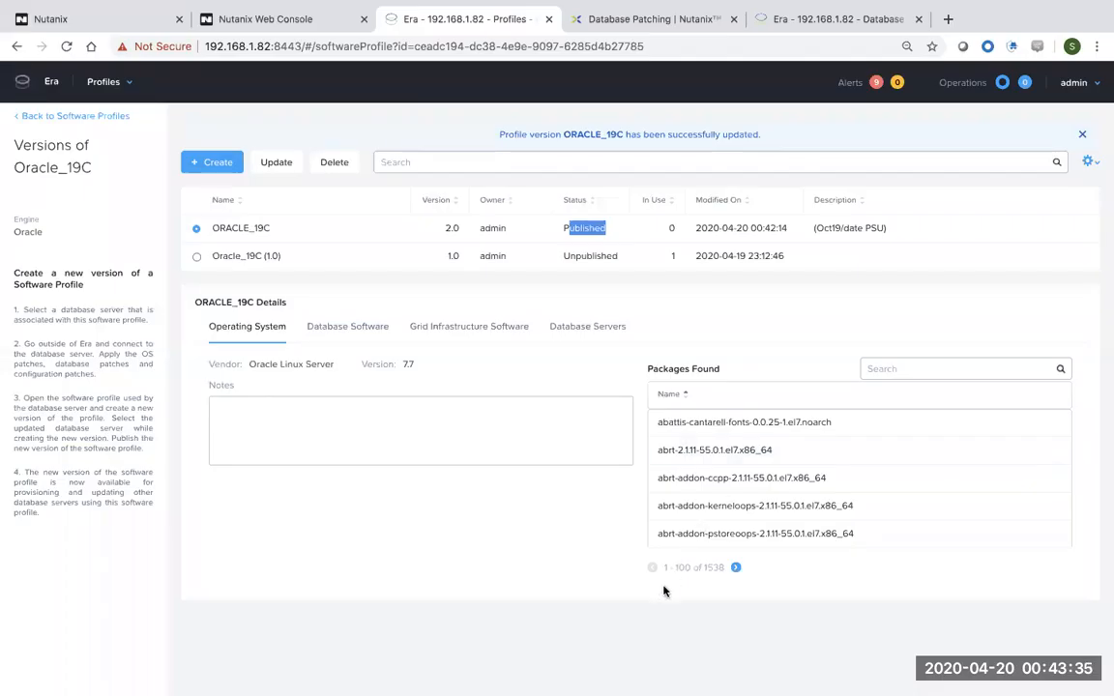
# Go to Database Servers in list view and open the oracle_prod server's details.
pyautogui.click(127, 85)
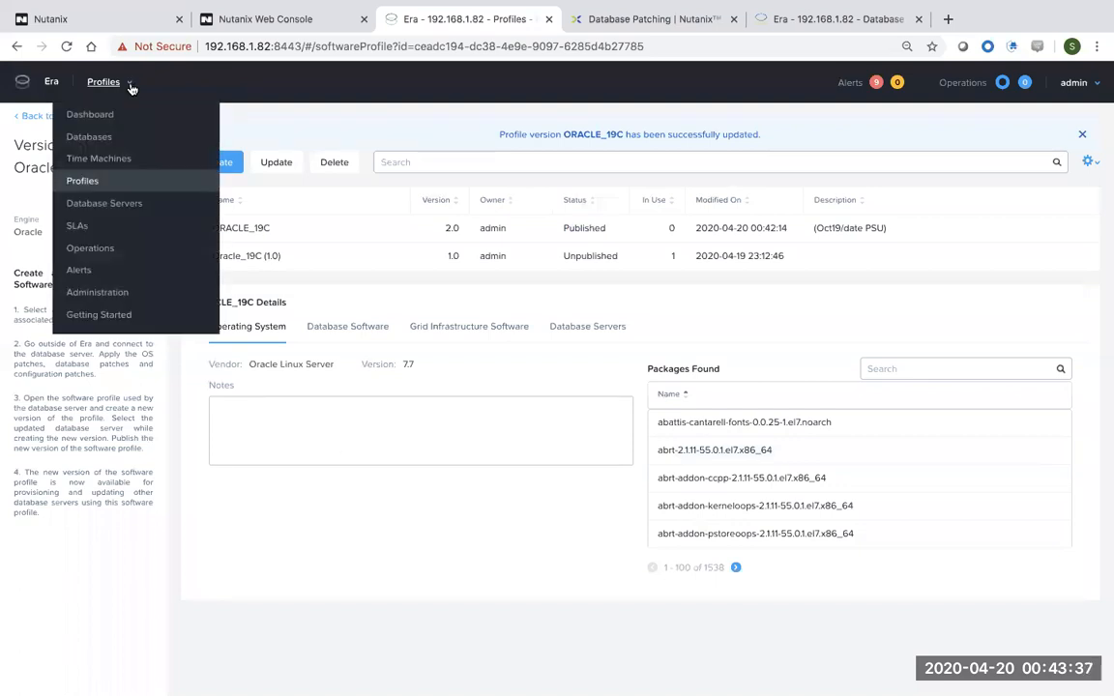
pyautogui.click(115, 205)
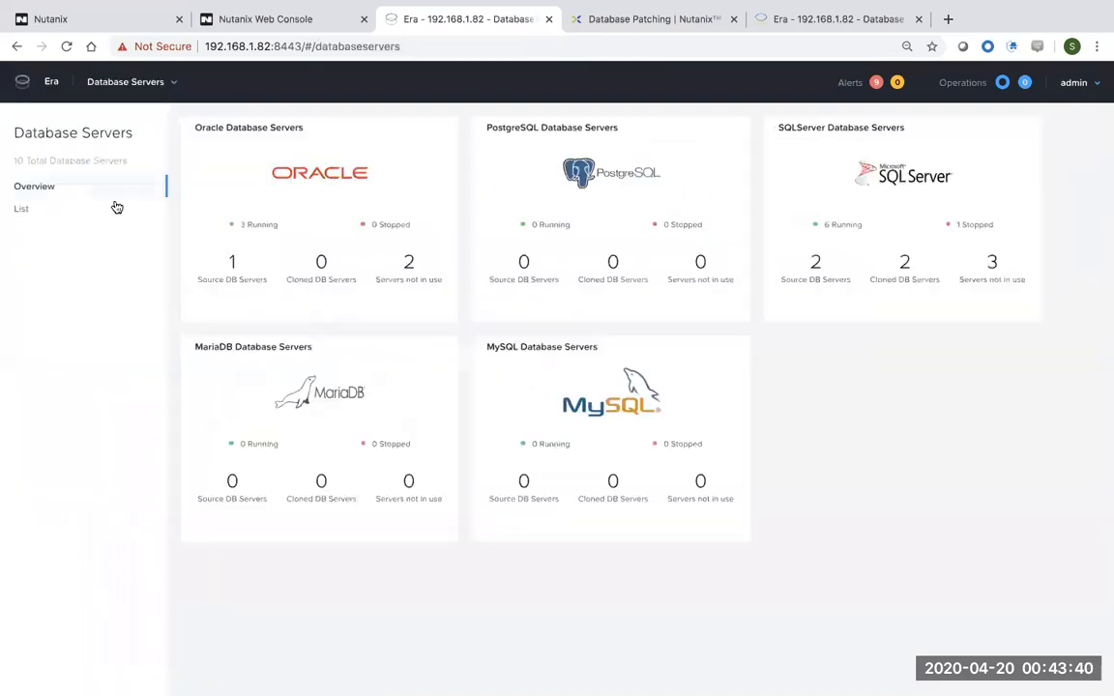
pyautogui.click(25, 208)
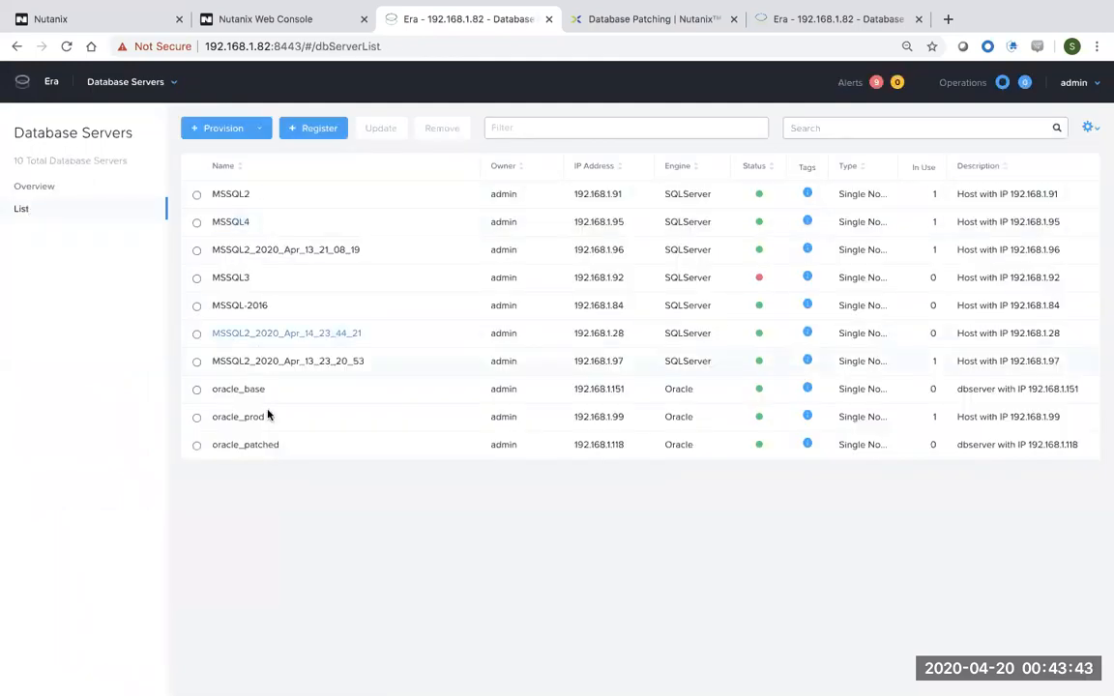
pyautogui.moveTo(265, 417); pyautogui.dragTo(214, 424)
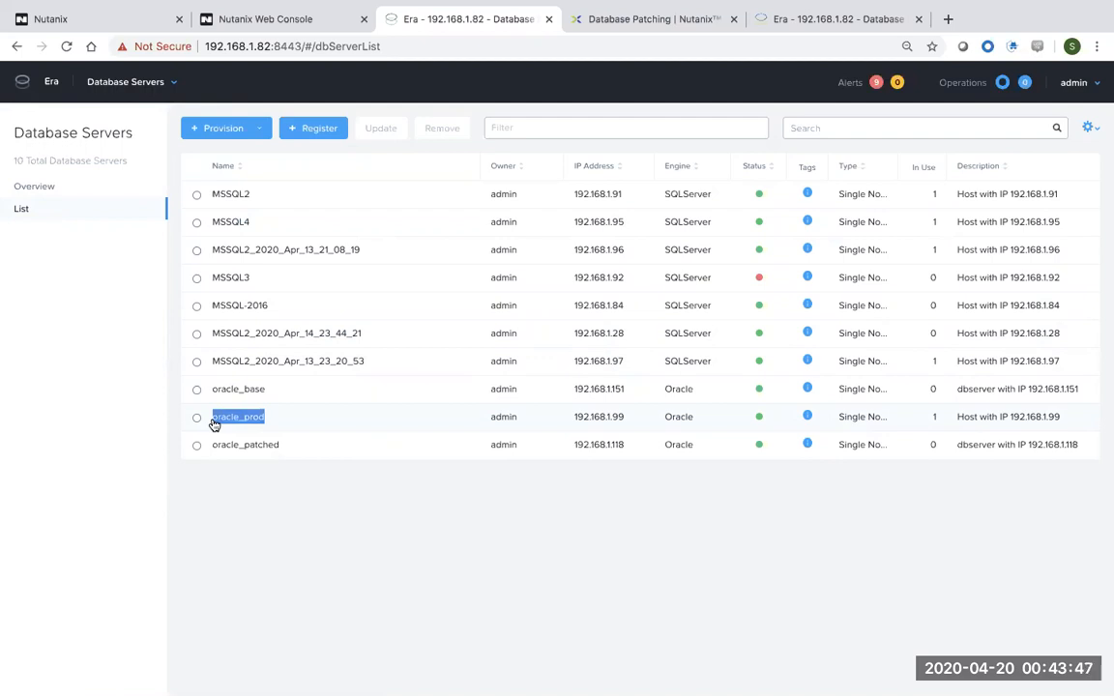
pyautogui.click(196, 418)
pyautogui.click(239, 418)
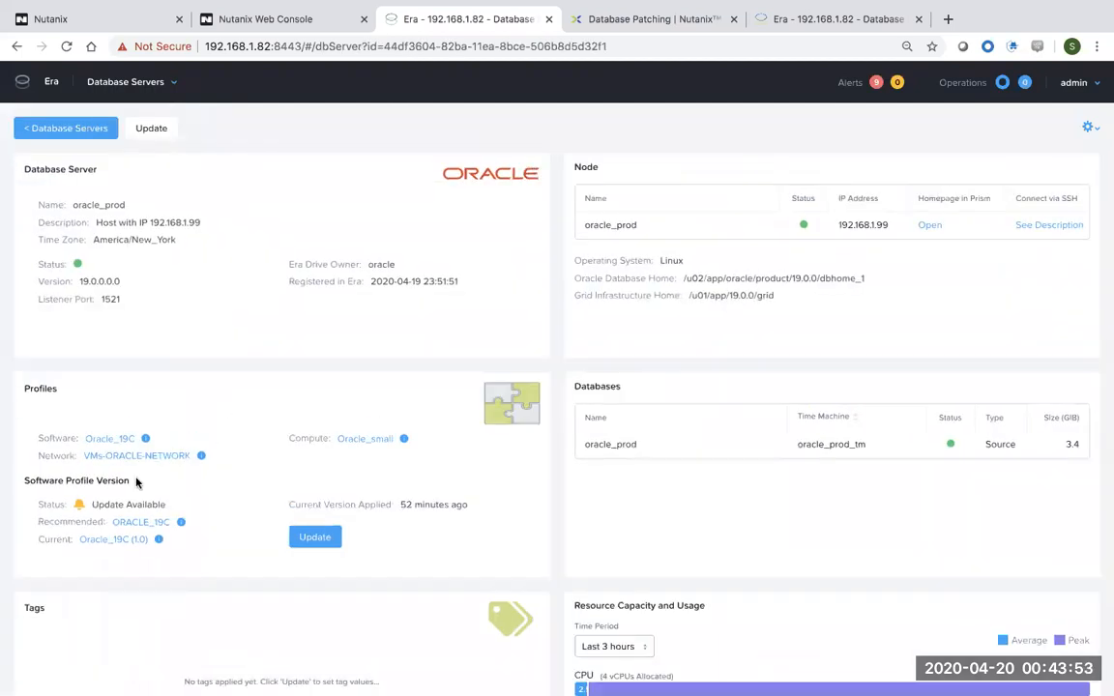
# Review the Software Profile Version: current Oracle_19C (1.0), recommended ORACLE_19C, Update Available.
pyautogui.moveTo(134, 480); pyautogui.dragTo(30, 481)
pyautogui.moveTo(58, 389); pyautogui.dragTo(30, 389)
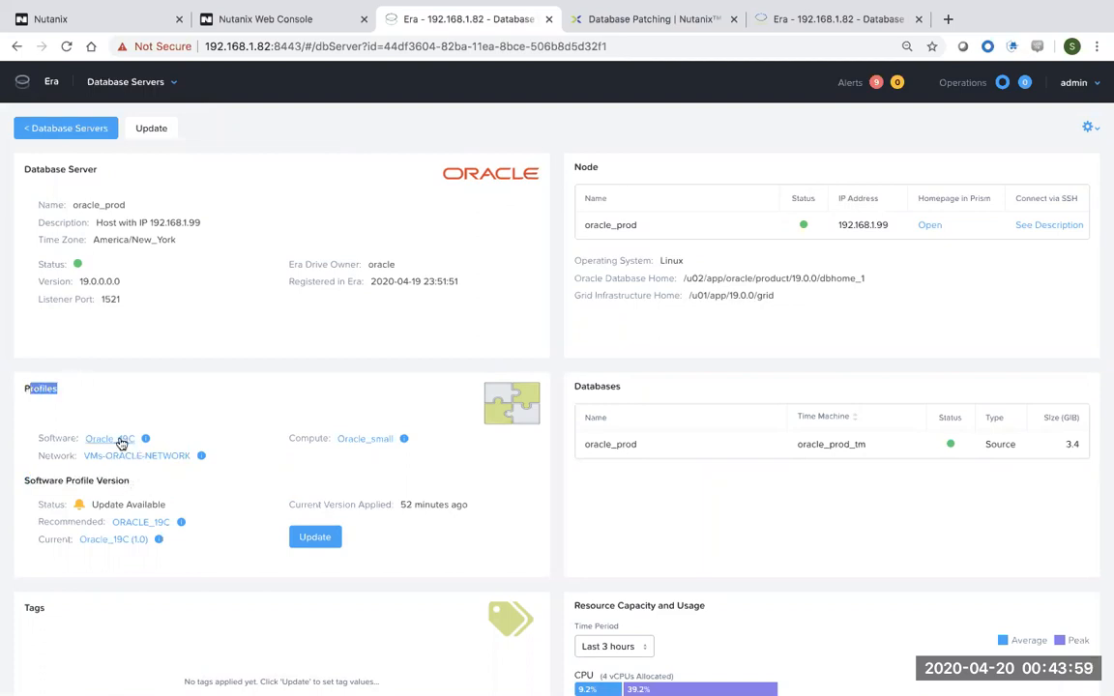
pyautogui.moveTo(130, 480); pyautogui.dragTo(33, 481)
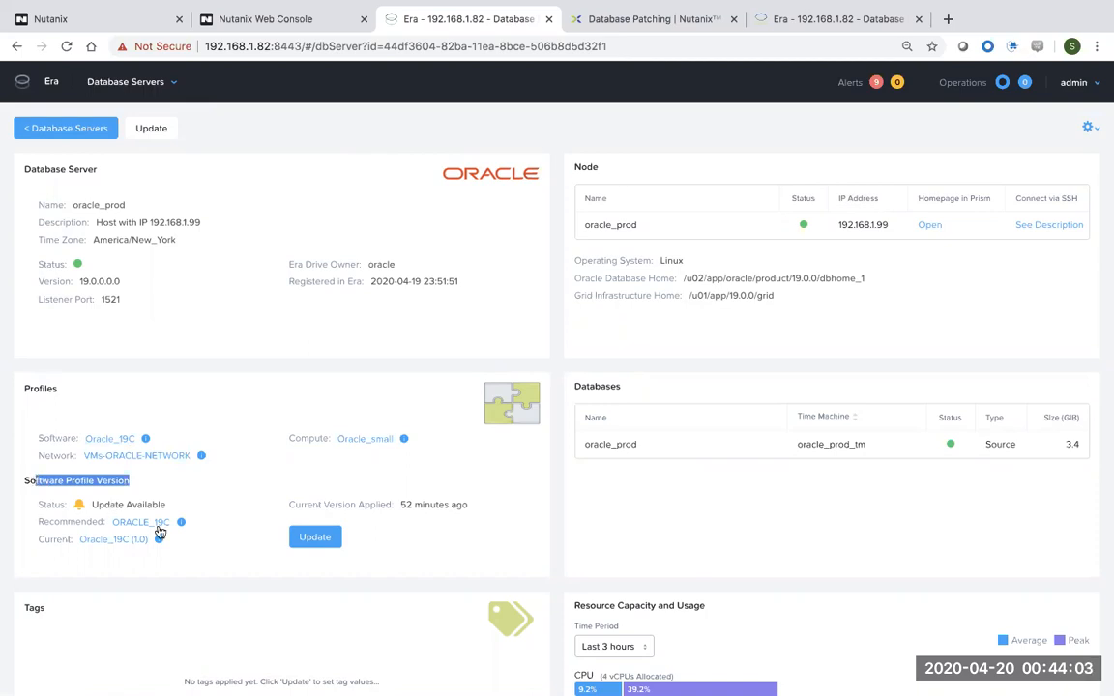
pyautogui.click(97, 549)
pyautogui.moveTo(97, 549); pyautogui.dragTo(91, 542)
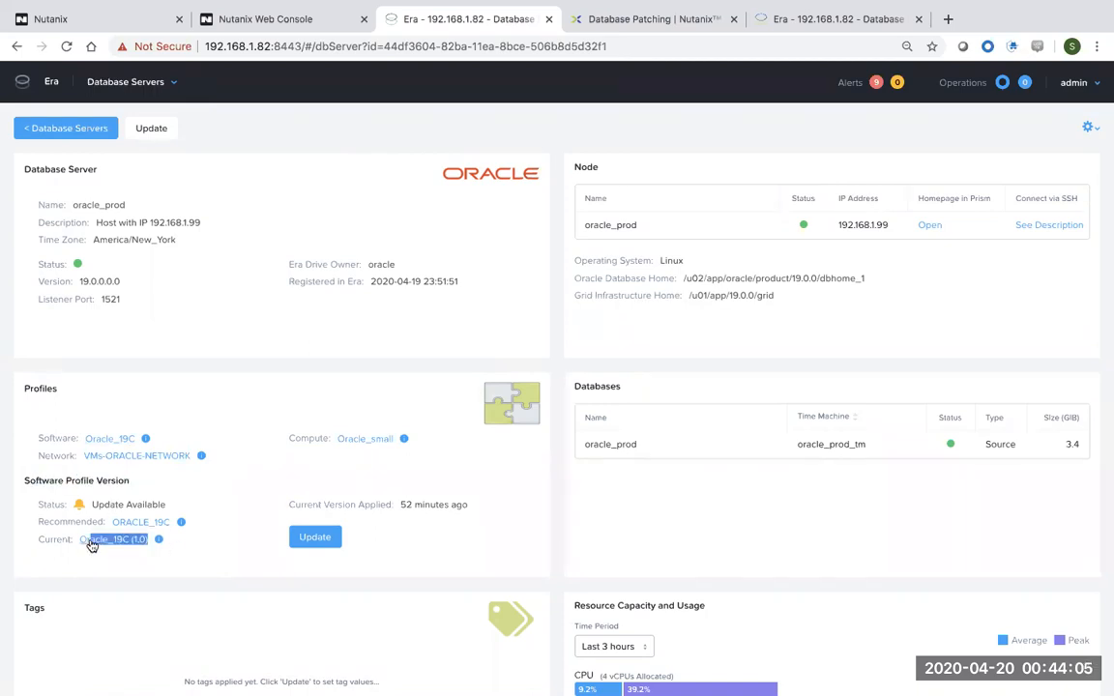
pyautogui.moveTo(198, 525); pyautogui.dragTo(114, 528)
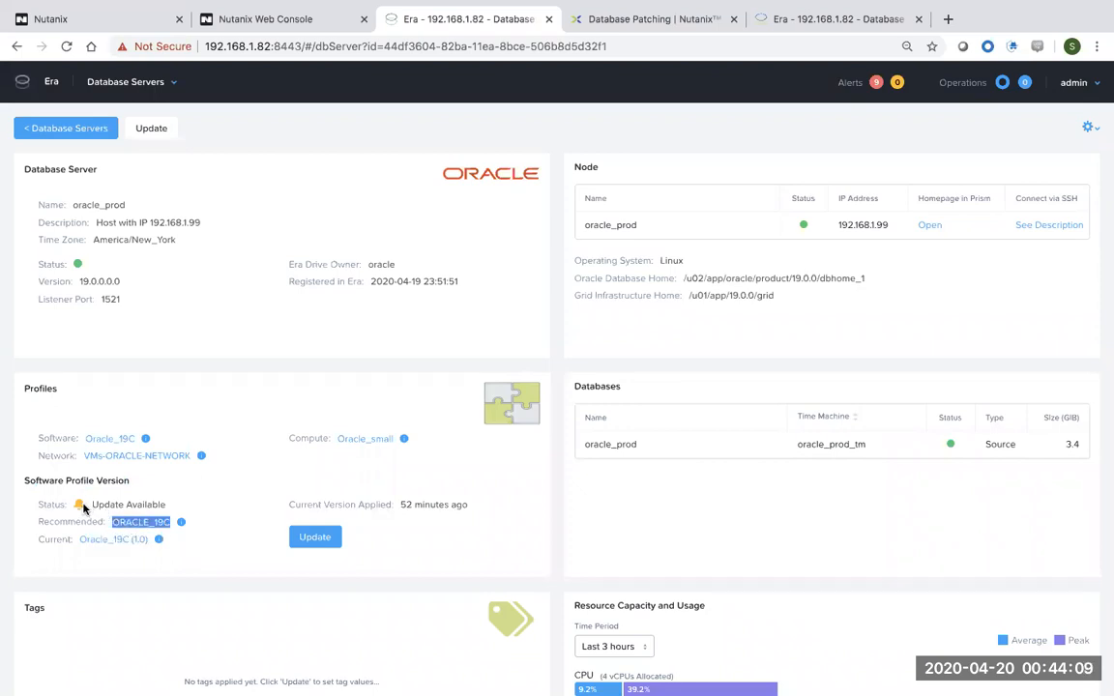
pyautogui.moveTo(166, 504); pyautogui.dragTo(95, 504)
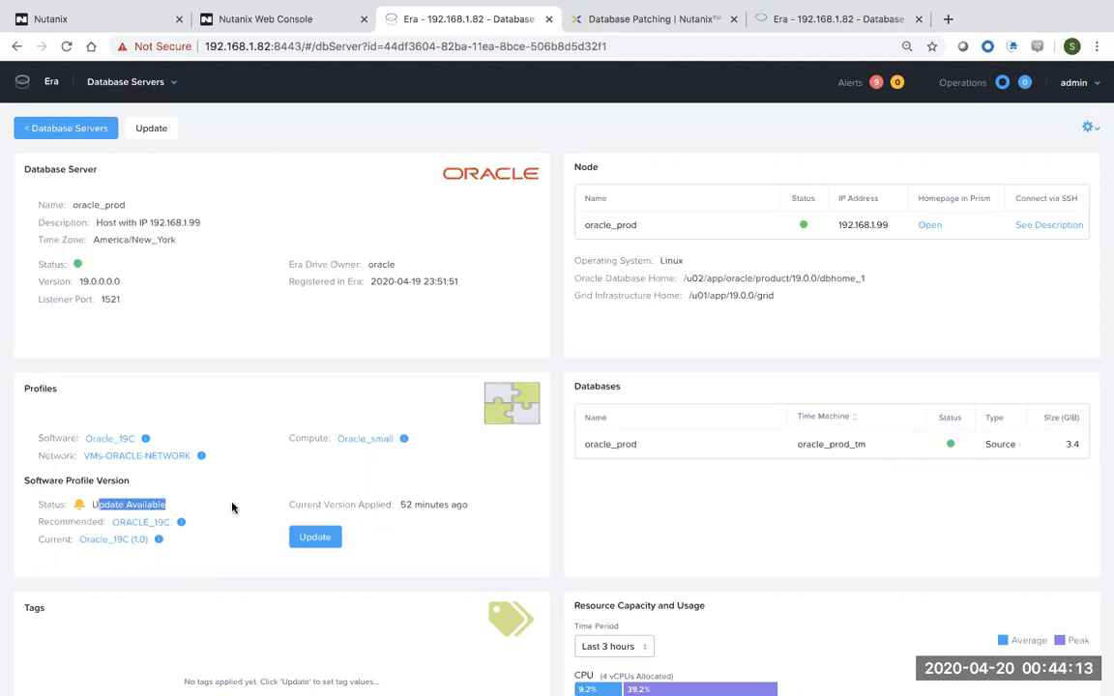
# Patch oracle_prod's database to ORACLE_19C, starting the patching now.
pyautogui.click(321, 538)
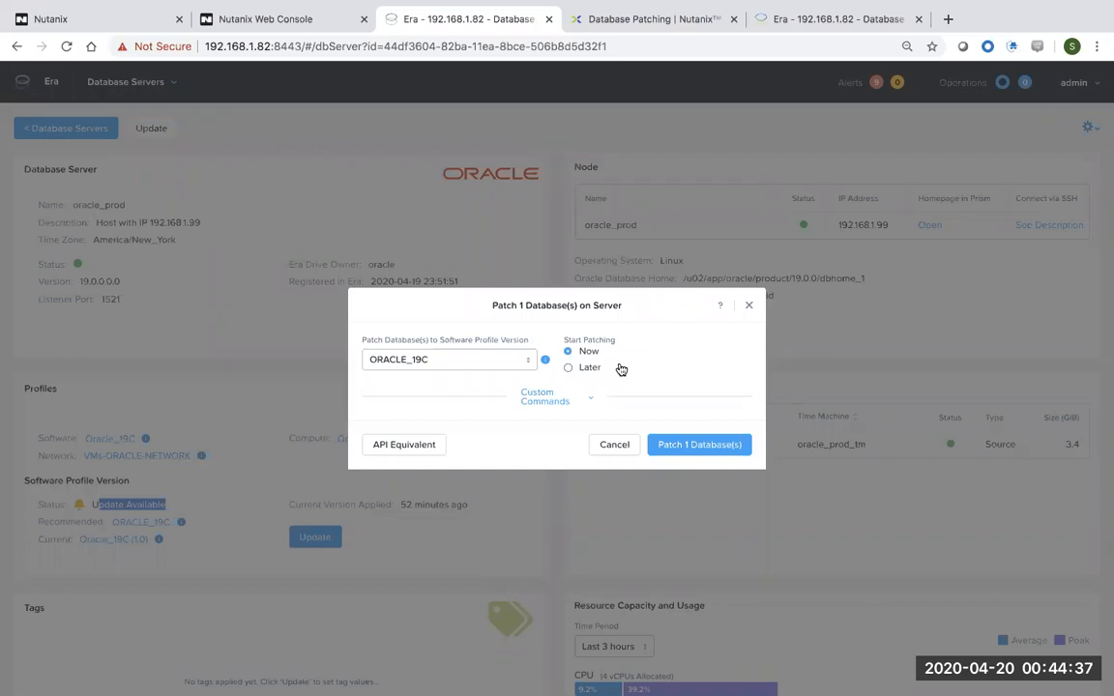
pyautogui.click(684, 444)
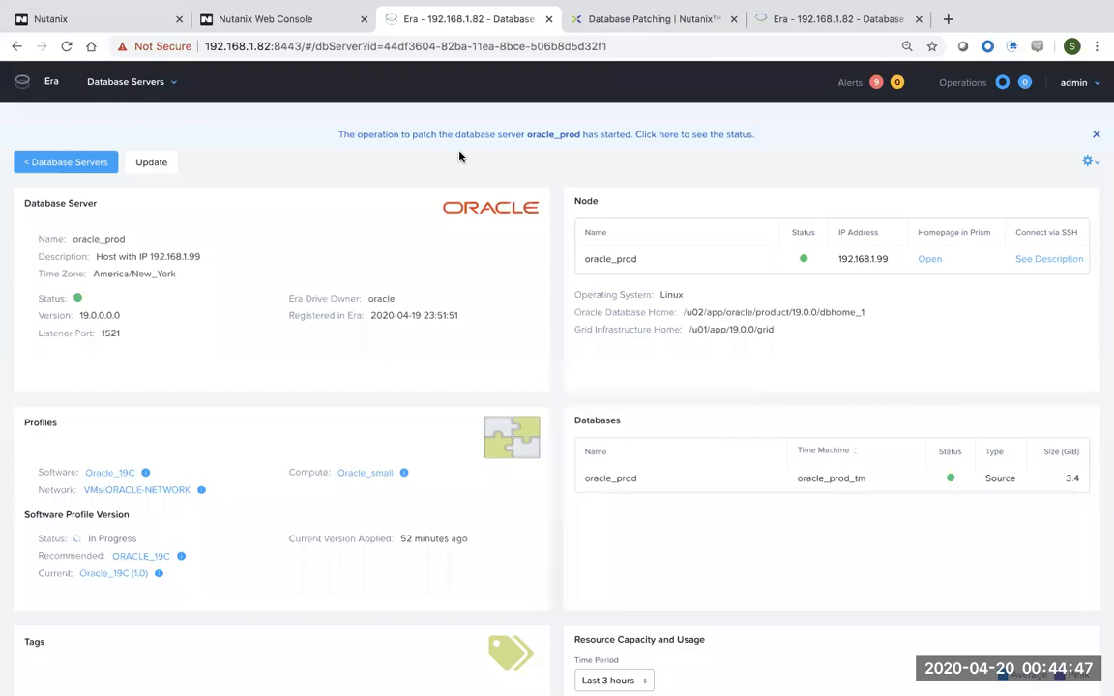
pyautogui.click(164, 83)
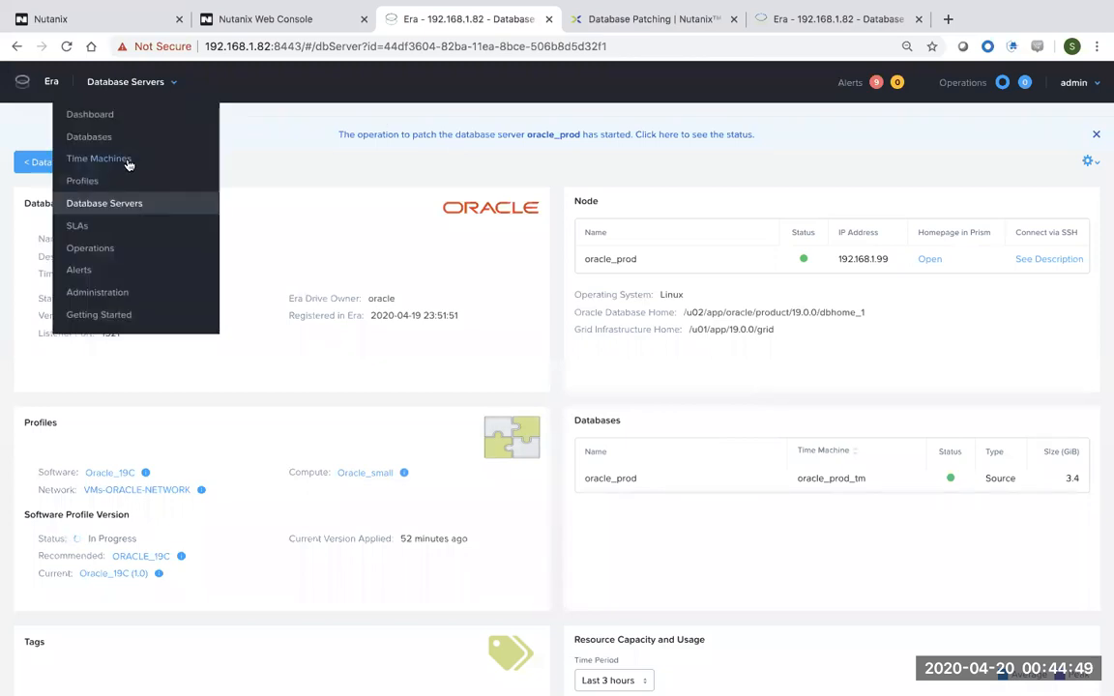
# In Operations, select the oracle_prod Patch Database Server operation to follow its progress.
pyautogui.click(90, 248)
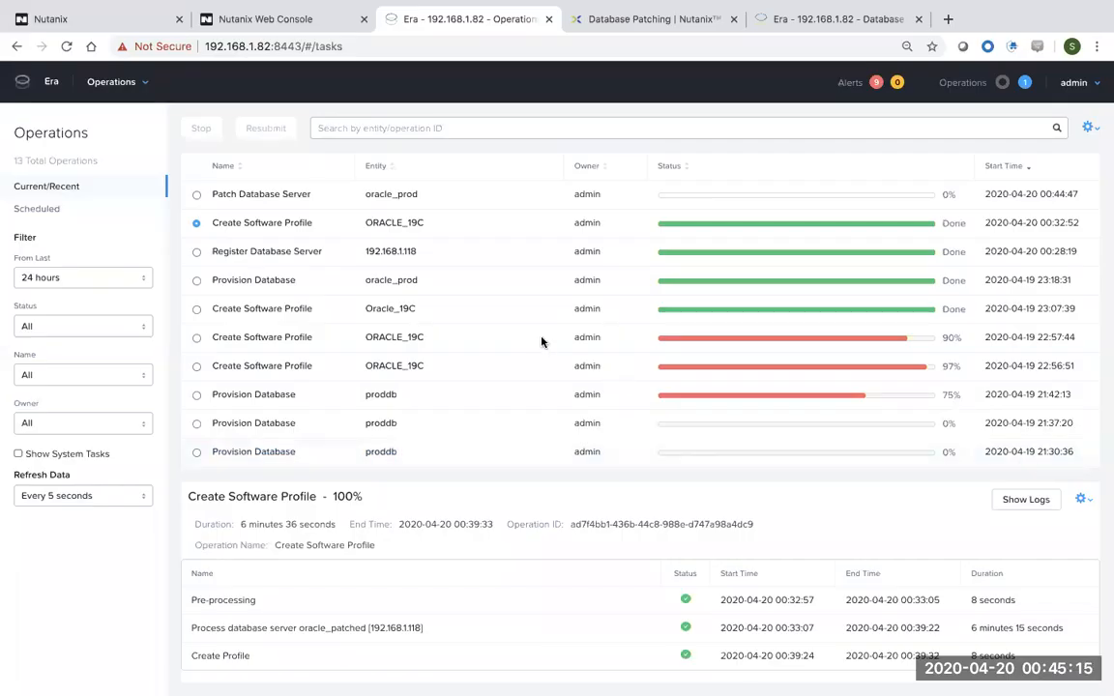
pyautogui.moveTo(435, 199); pyautogui.dragTo(253, 194)
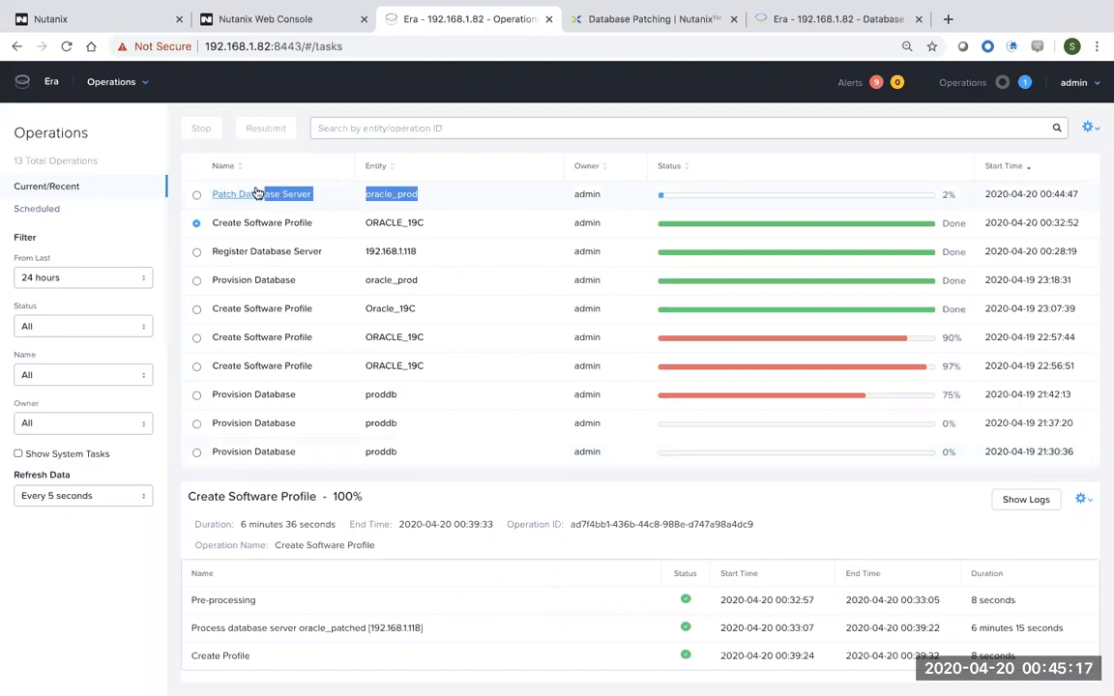
pyautogui.scroll(-1, 529, 600)
pyautogui.click(197, 194)
pyautogui.moveTo(350, 497); pyautogui.dragTo(203, 497)
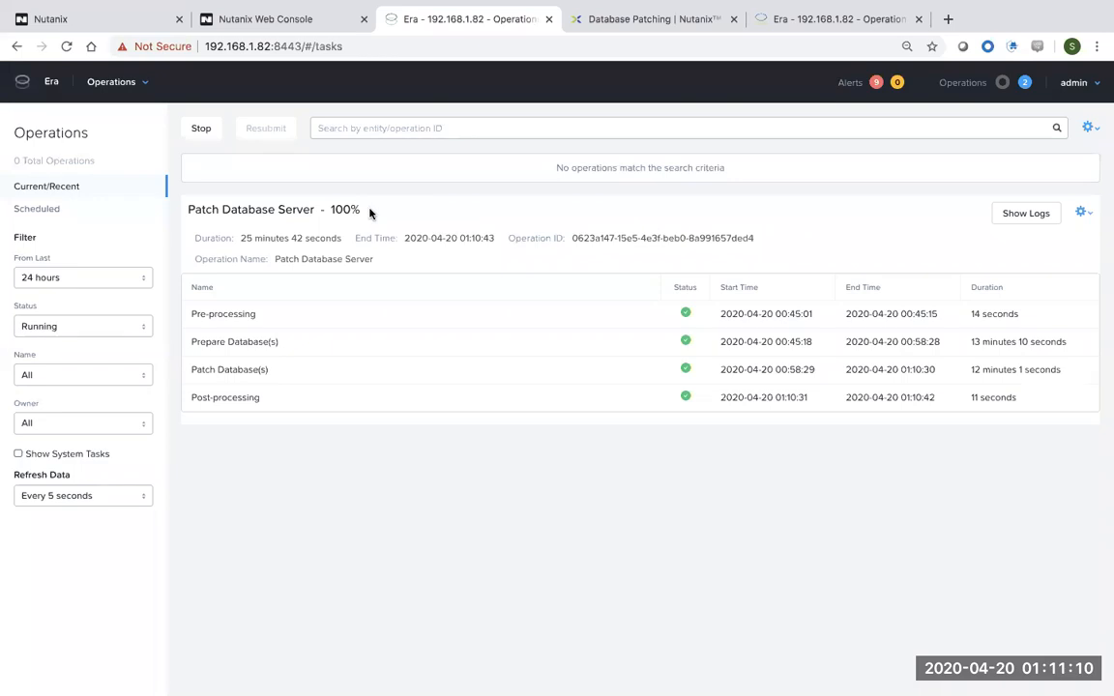
# Confirm the patch completed at 100%, with a total duration of about 25 minutes.
pyautogui.moveTo(365, 209); pyautogui.dragTo(189, 200)
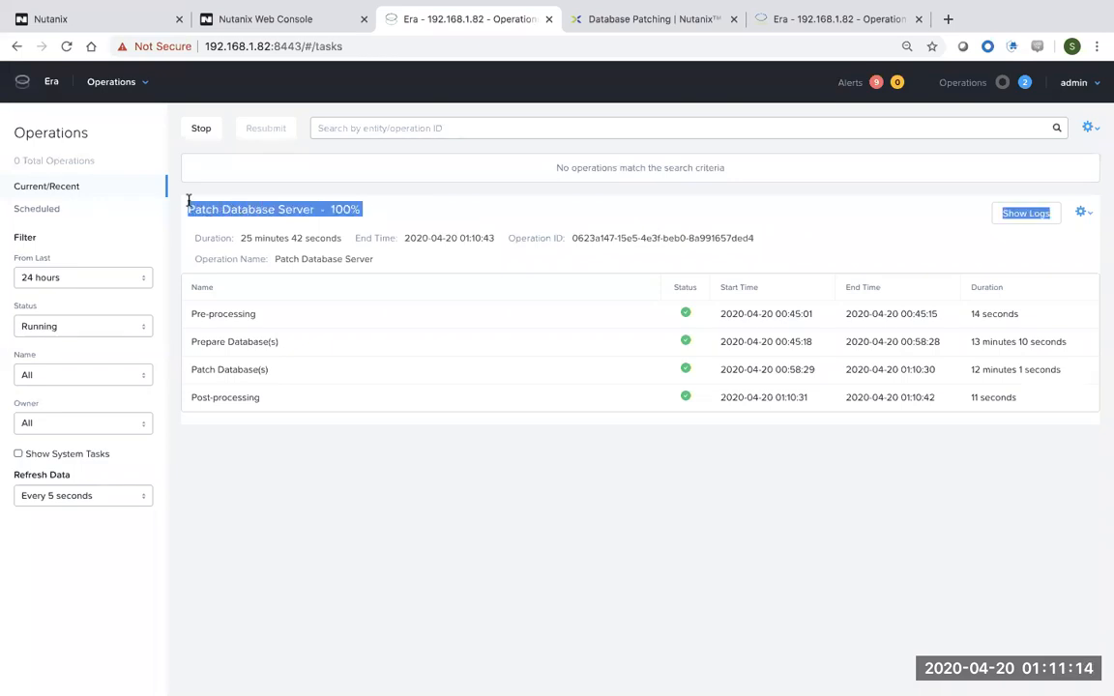
pyautogui.moveTo(261, 400); pyautogui.dragTo(208, 368)
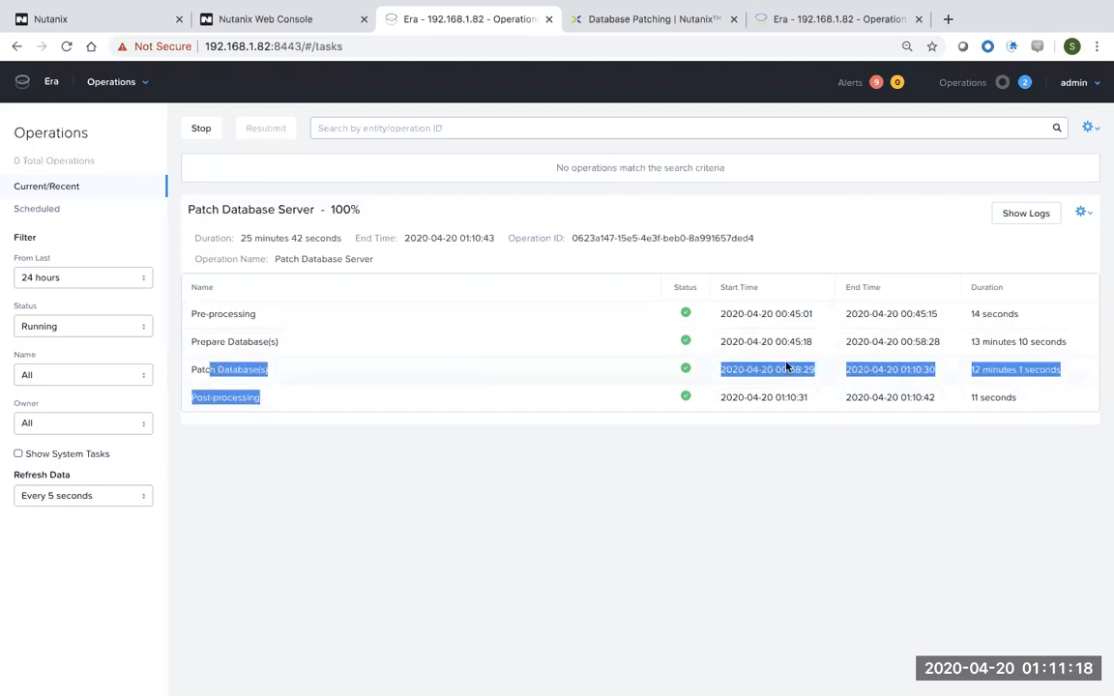
pyautogui.click(1026, 454)
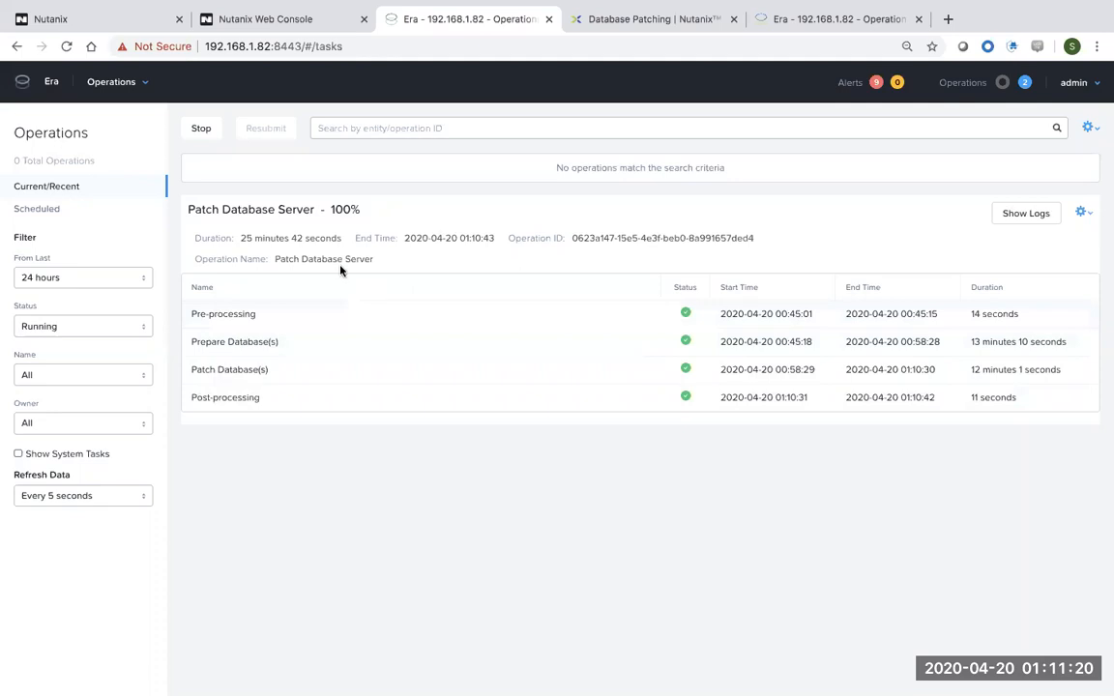
pyautogui.moveTo(240, 238); pyautogui.dragTo(288, 239)
pyautogui.hotkey('ctrl', 'Right')
pyautogui.hotkey('ctrl', 'Right')
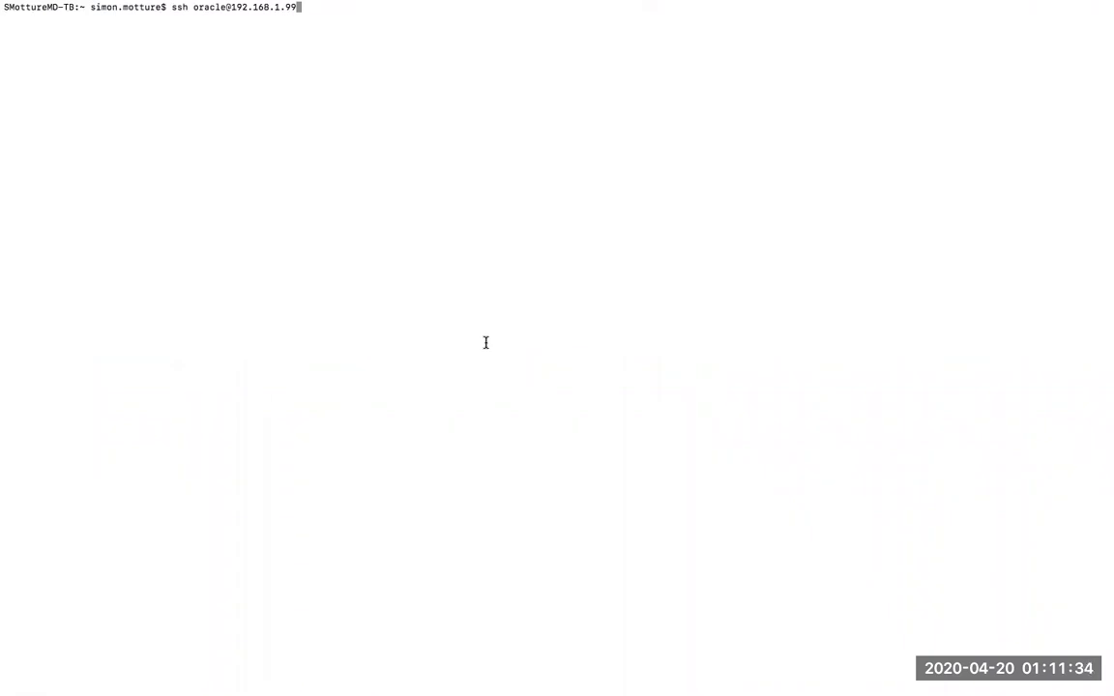
pyautogui.press('Return')
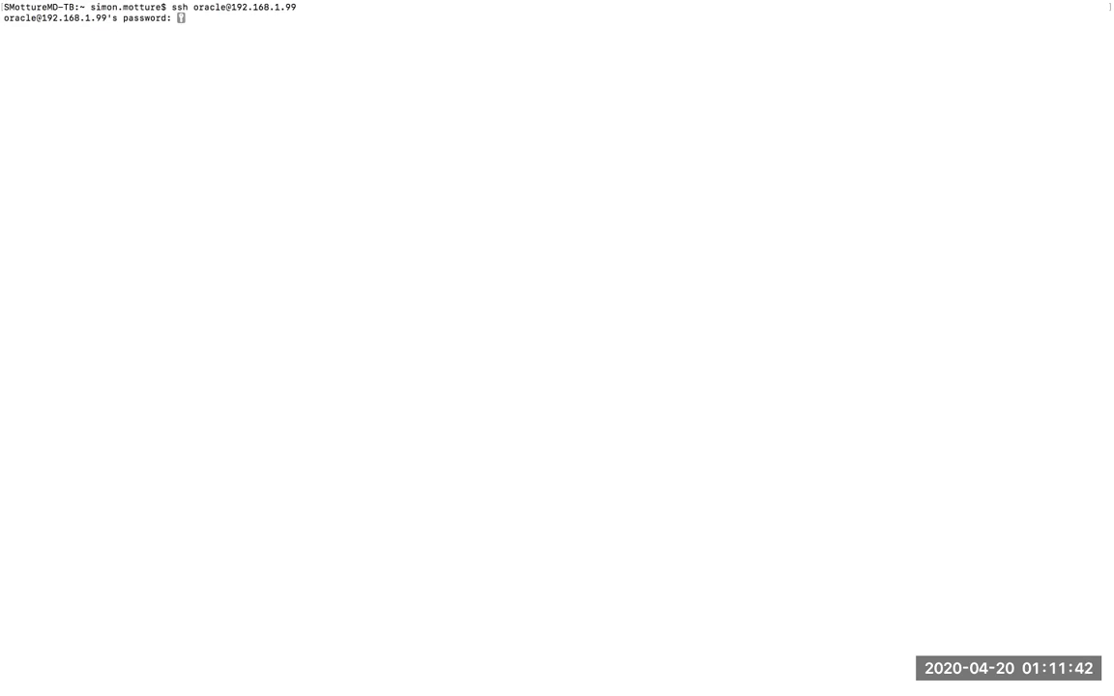
pyautogui.press('Return')
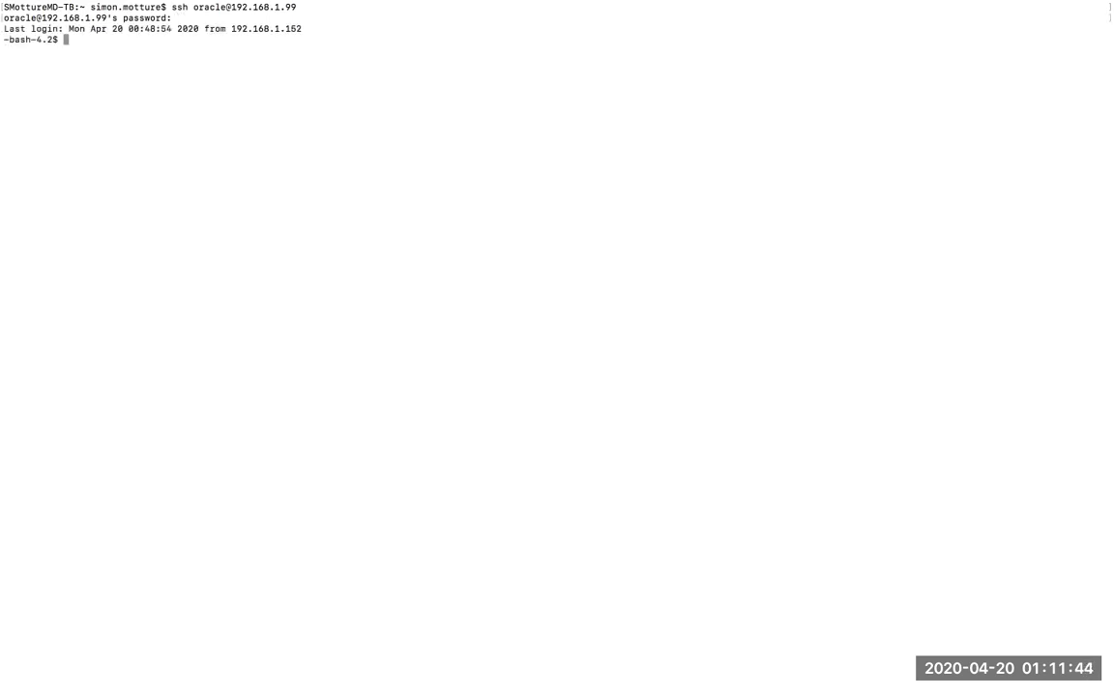
# Copy the opatch lsinventory command from the Script Editor notes and run it on the host.
pyautogui.hotkey('ctrl', 'Right')
pyautogui.hotkey('ctrl', 'Left')
pyautogui.hotkey('ctrl', 'Left')
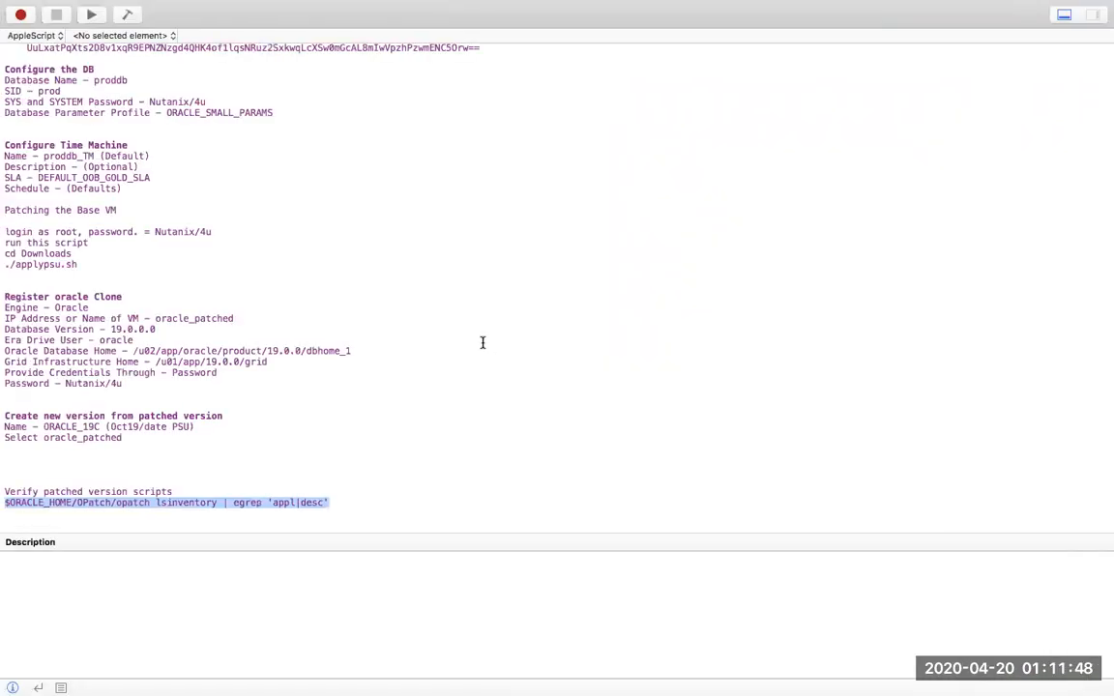
pyautogui.rightClick(311, 502)
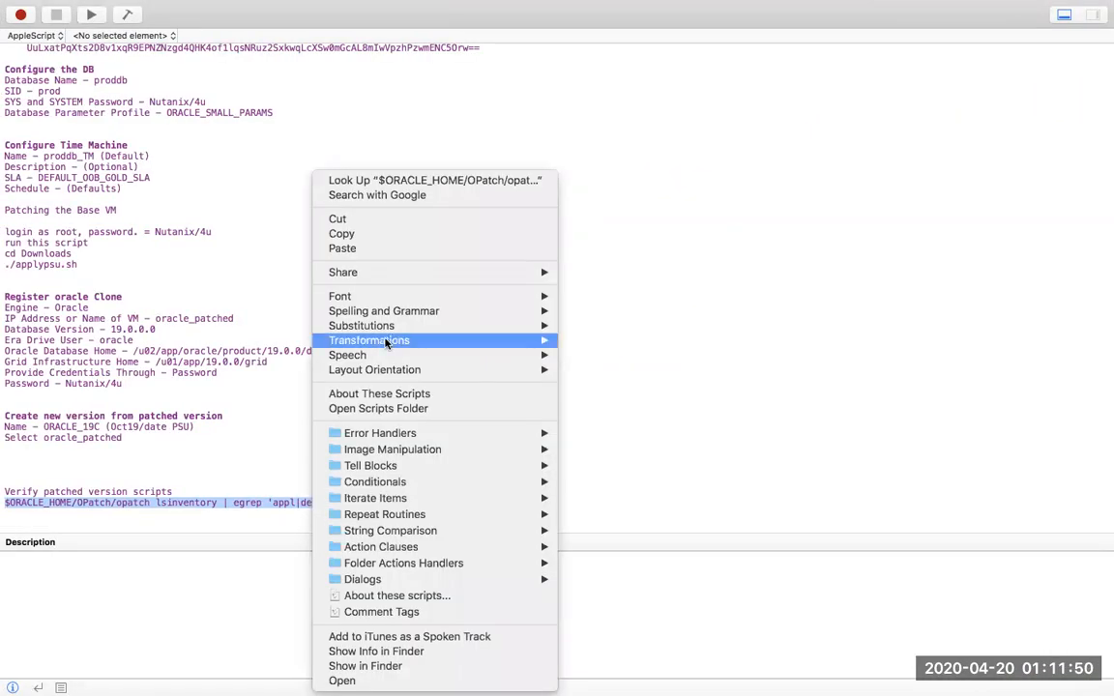
pyautogui.click(370, 235)
pyautogui.hotkey('ctrl', 'Right')
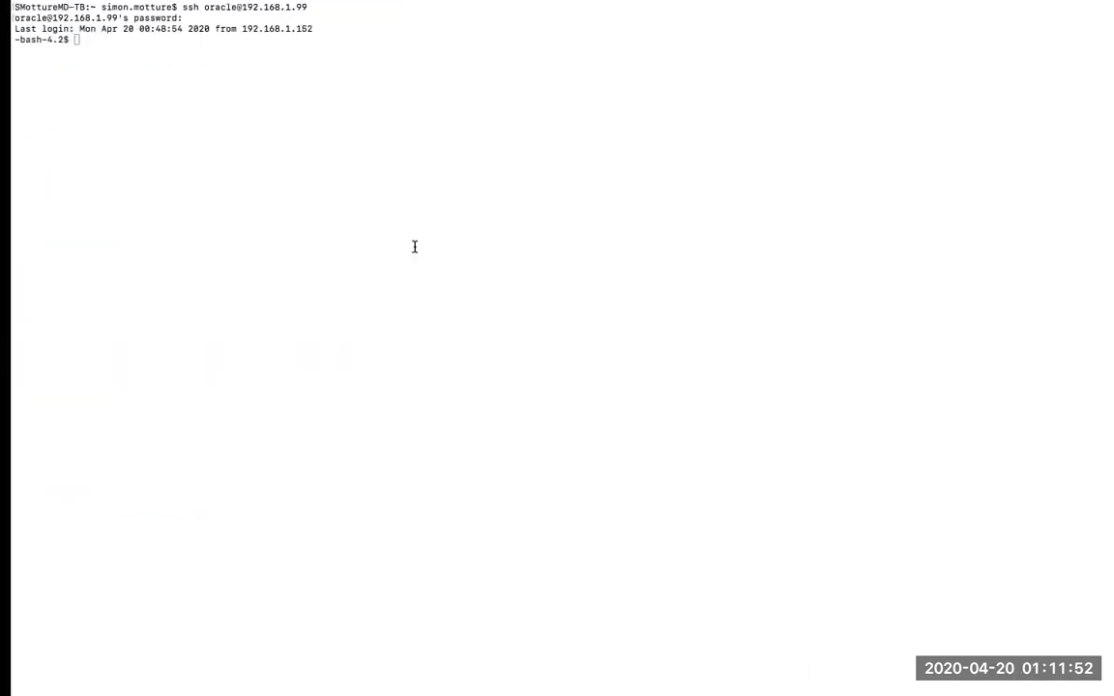
pyautogui.rightClick(131, 41)
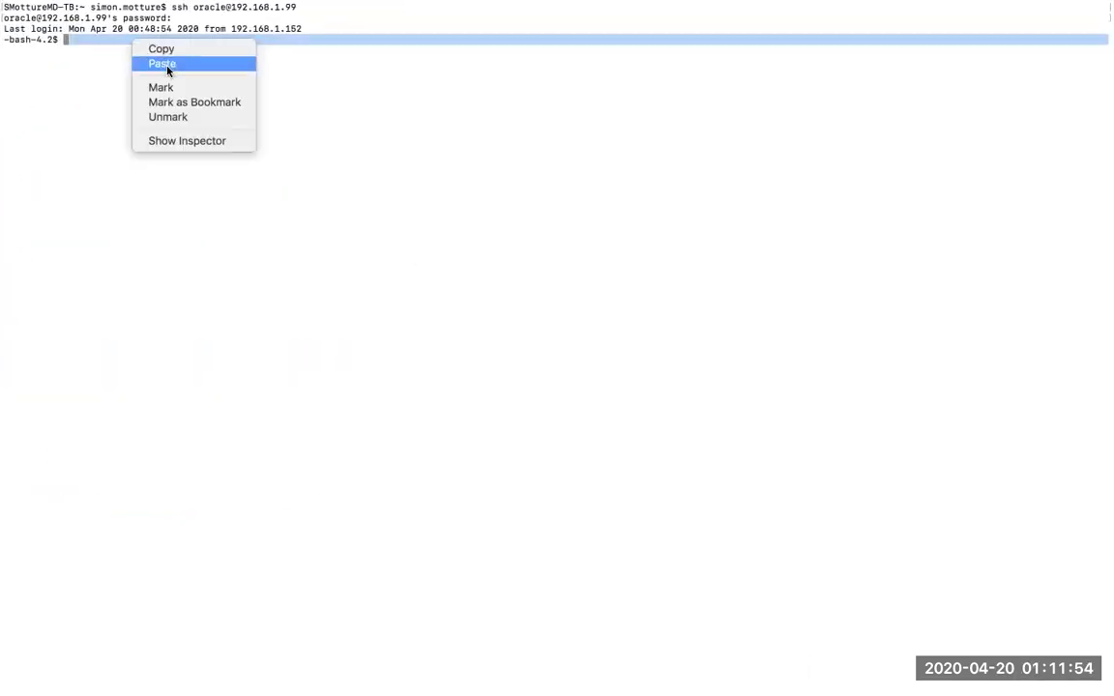
pyautogui.click(162, 63)
pyautogui.press('Return')
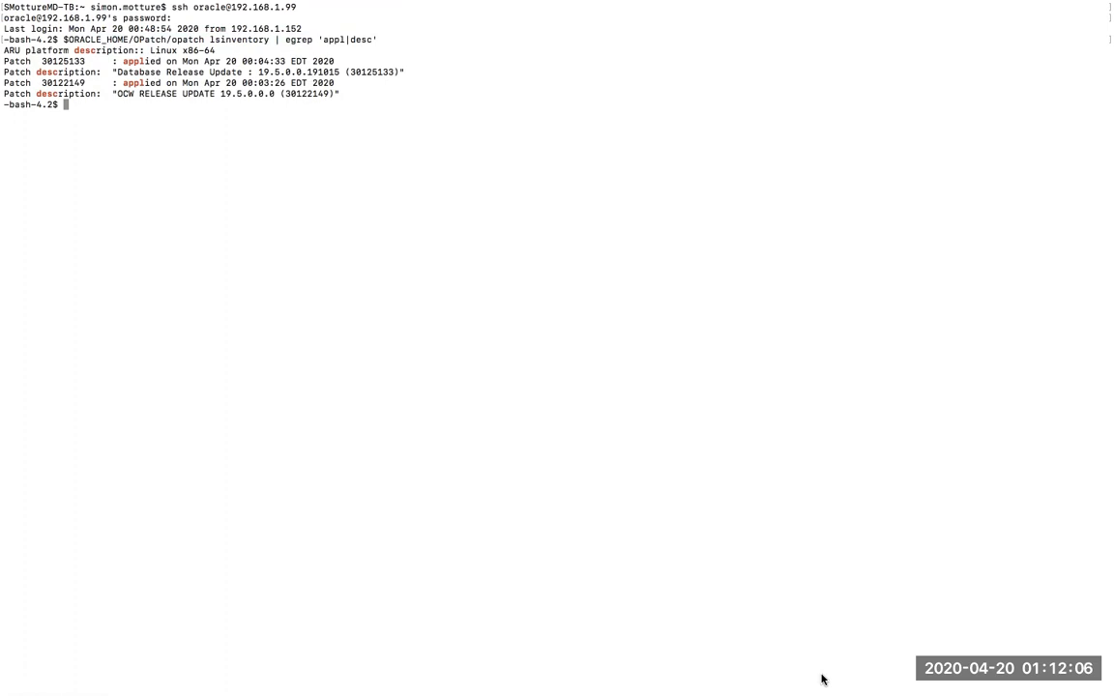
# Confirm patches 30125133 and 30122149 are listed as applied.
pyautogui.click(1091, 651)
pyautogui.moveTo(183, 83); pyautogui.dragTo(259, 79)
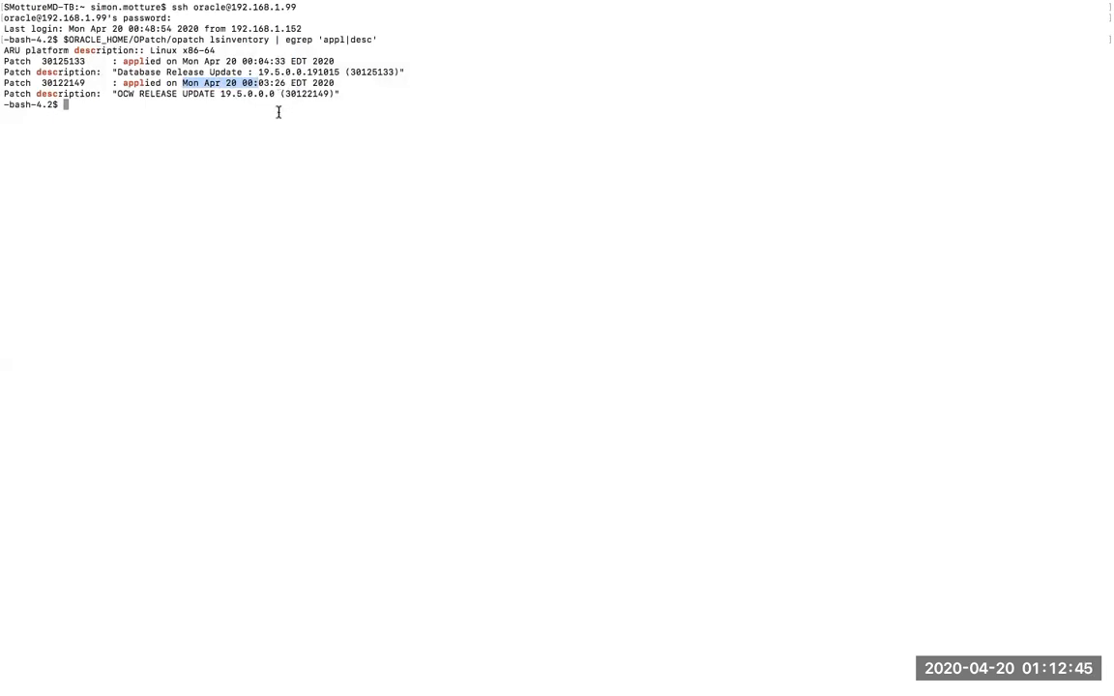
pyautogui.doubleClick(78, 83)
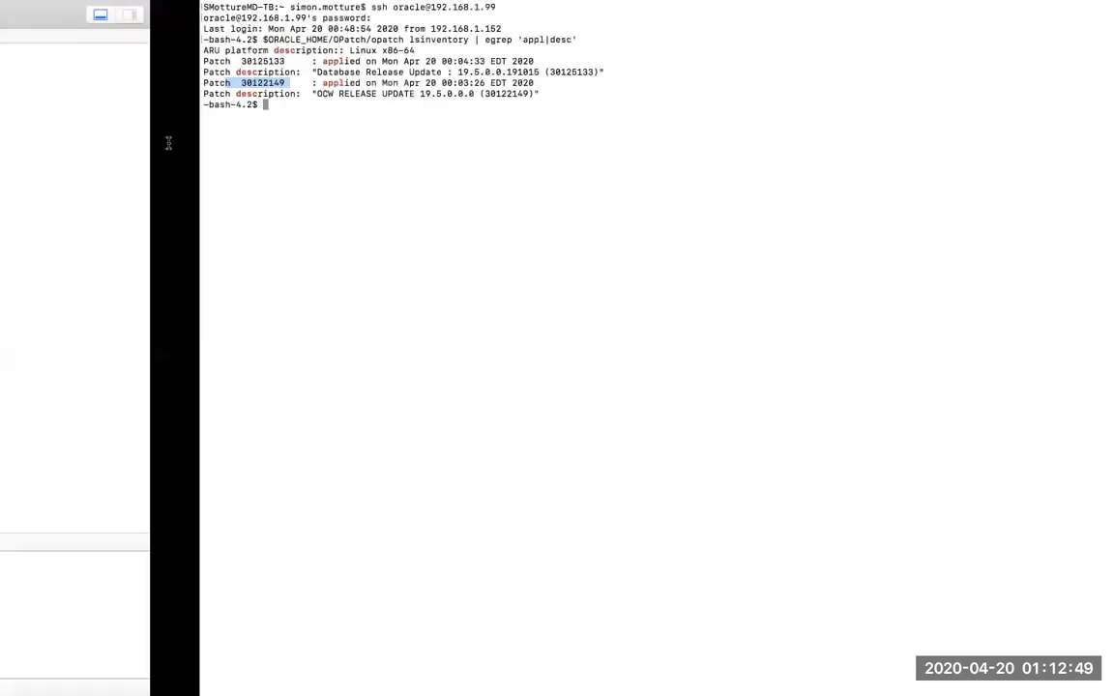